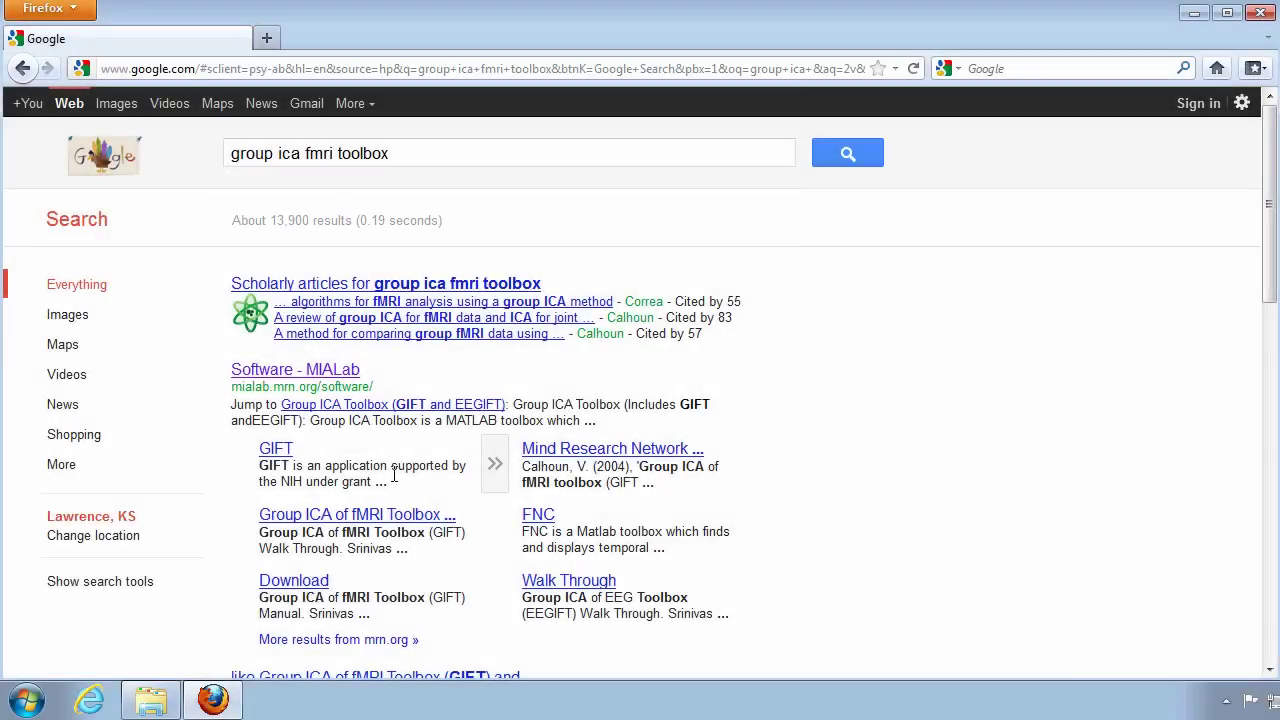
# - Go from the MIALab search result to the GIFT page and open its Documentation page in a new tab
pyautogui.click(325, 369)
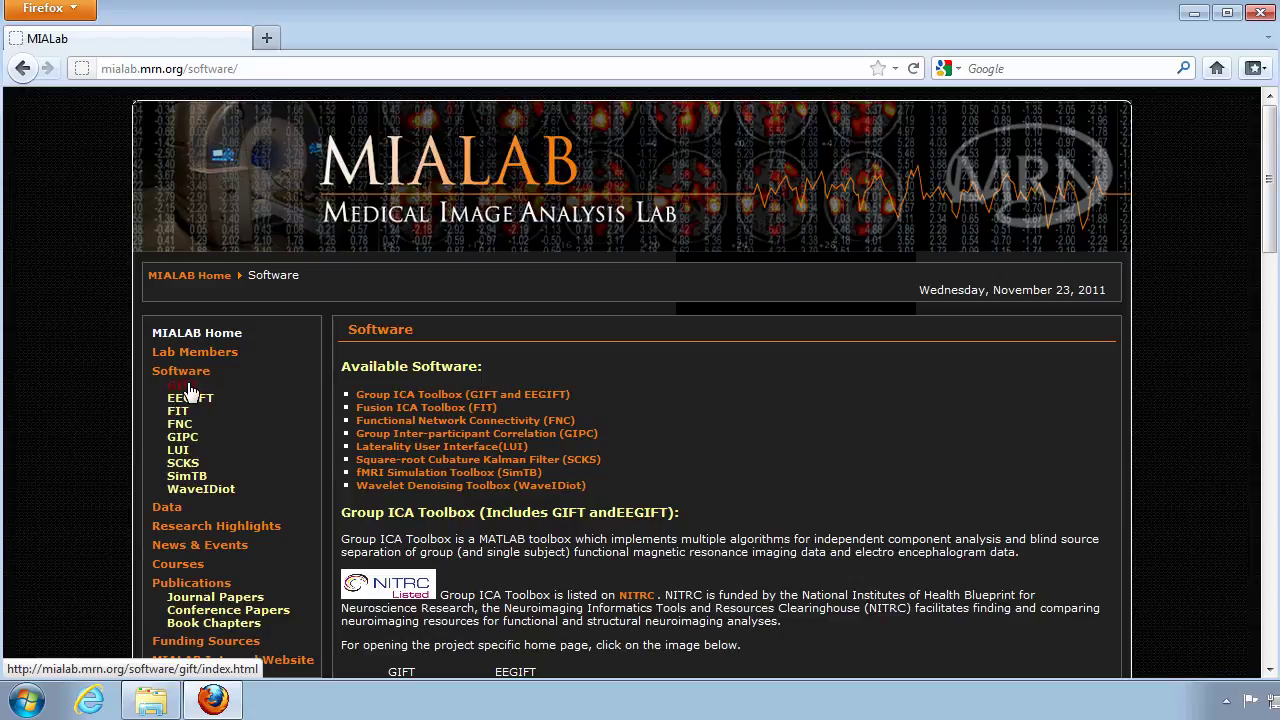
pyautogui.click(188, 386)
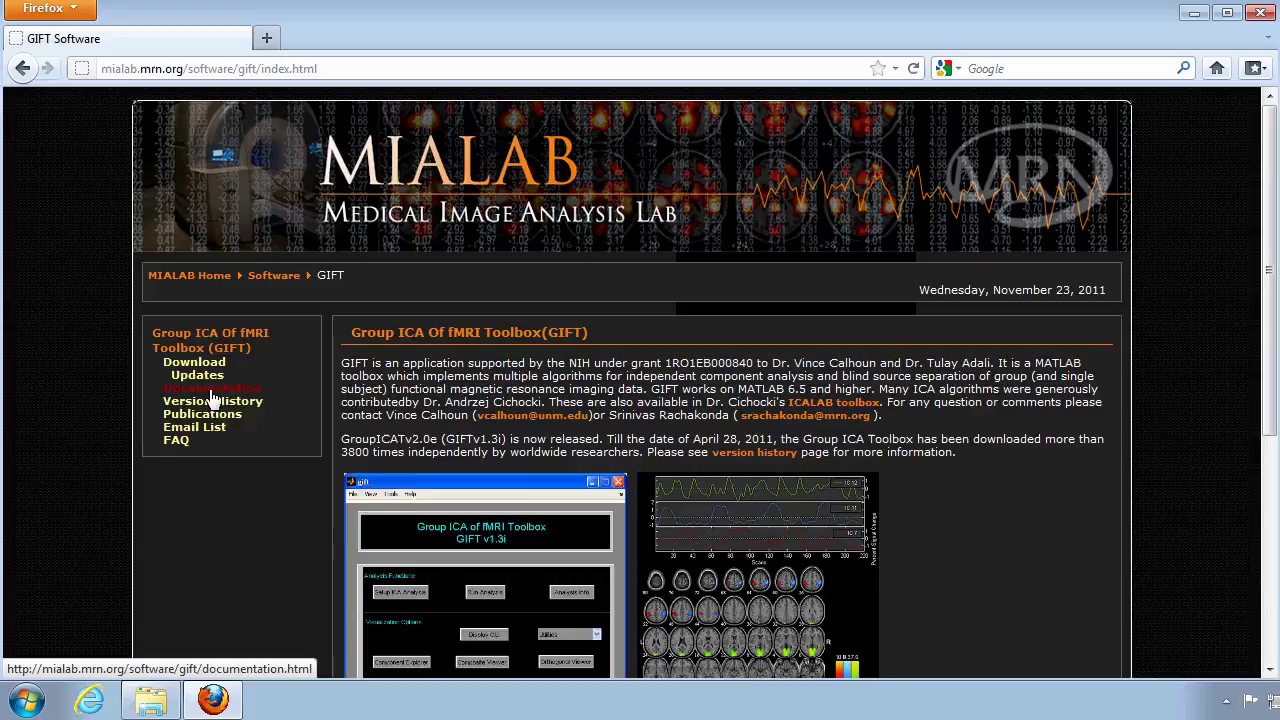
pyautogui.rightClick(212, 396)
pyautogui.click(298, 404)
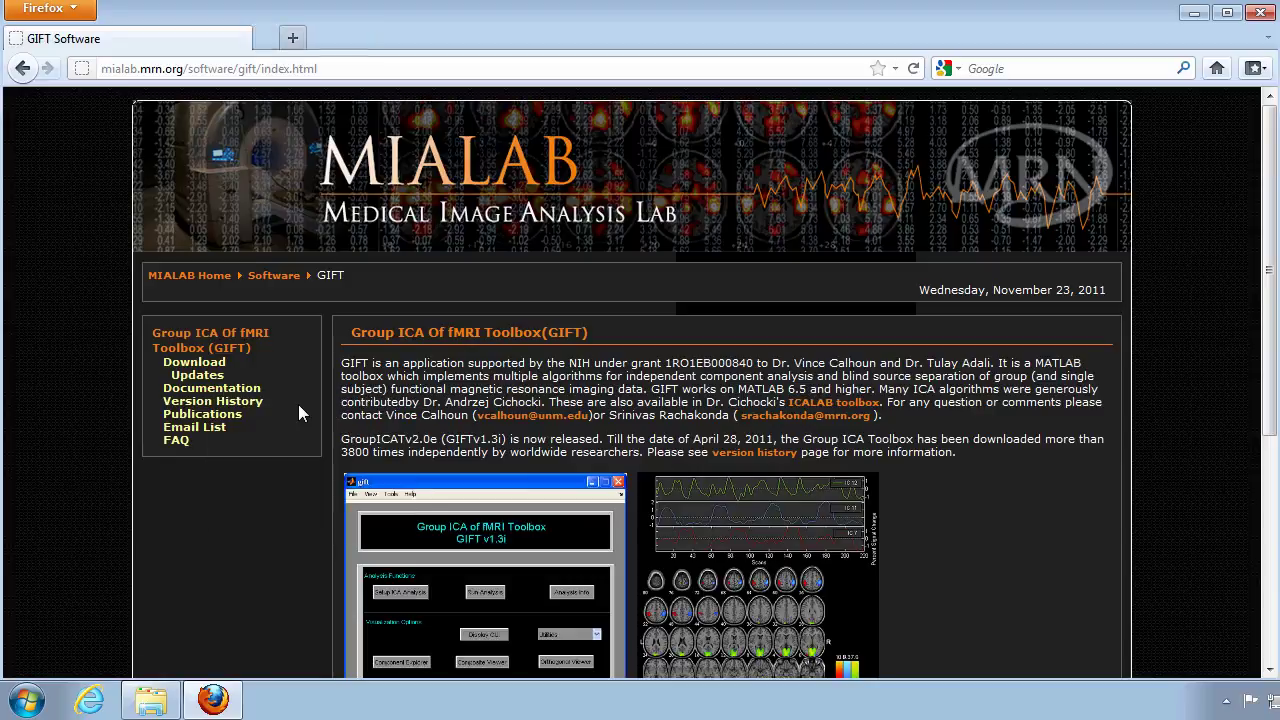
pyautogui.click(363, 40)
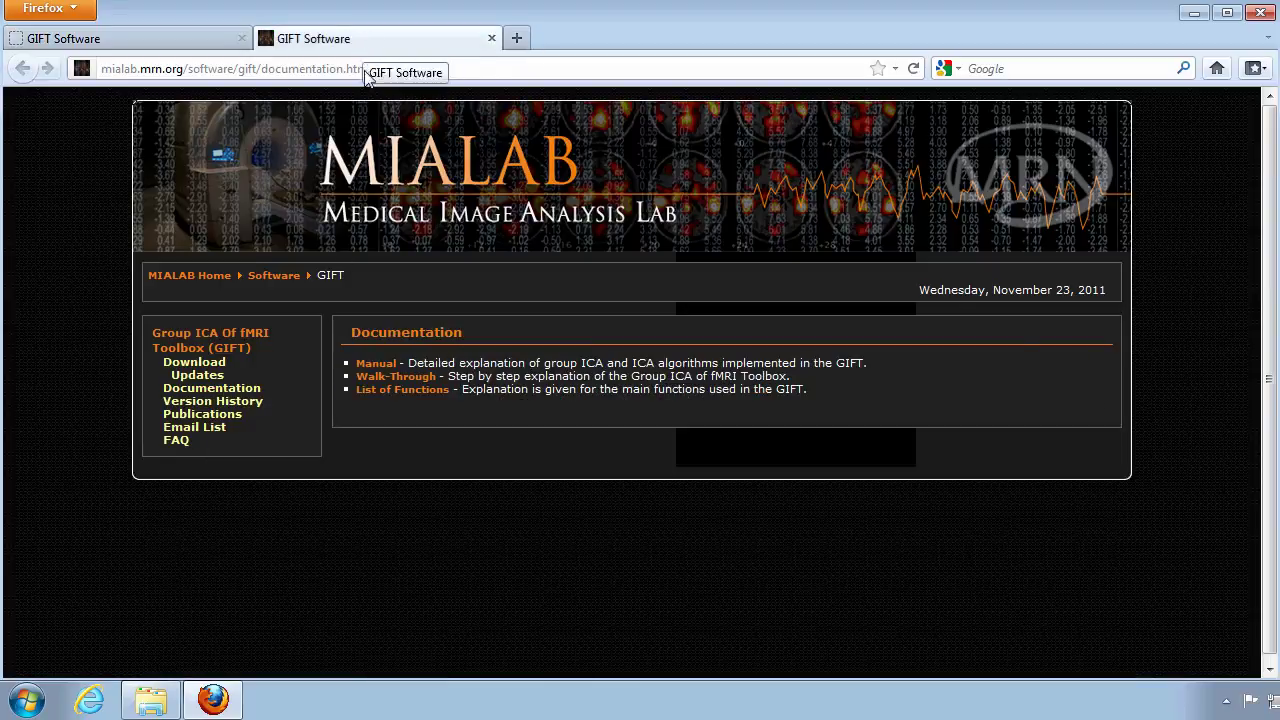
# - Open the GIFT manual and walk-through PDFs in their own new tabs
pyautogui.rightClick(387, 366)
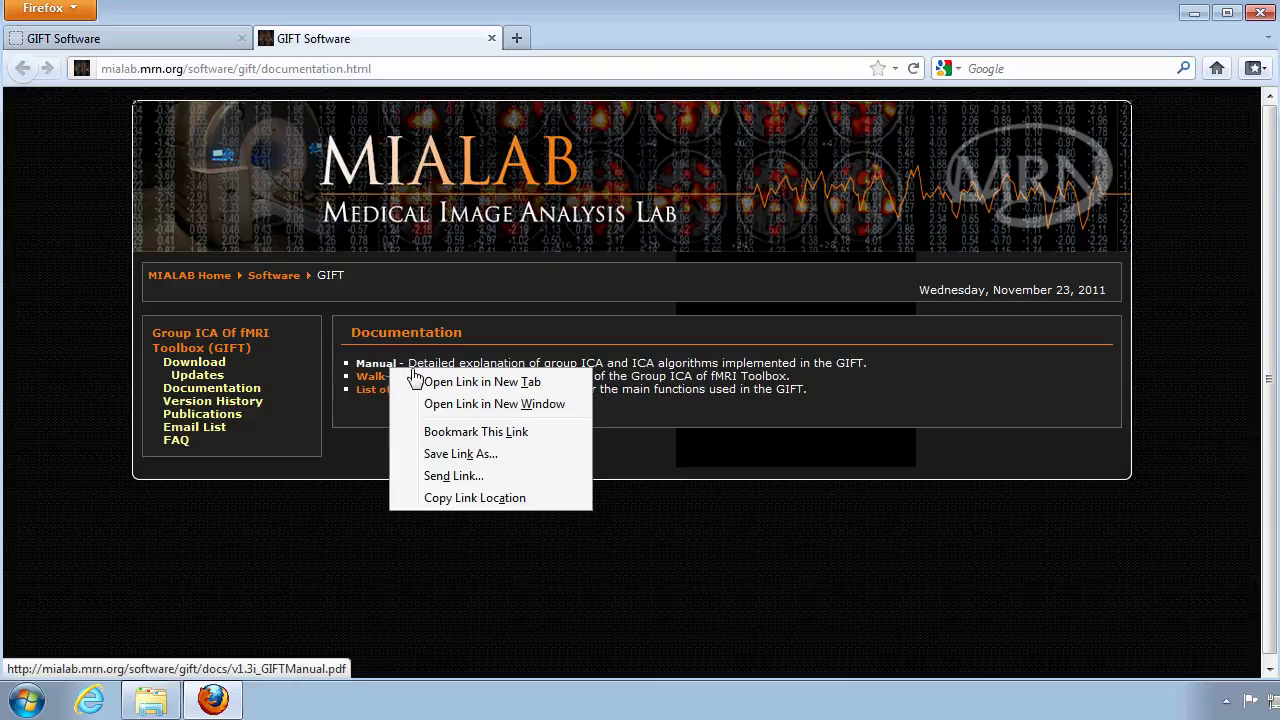
pyautogui.click(440, 382)
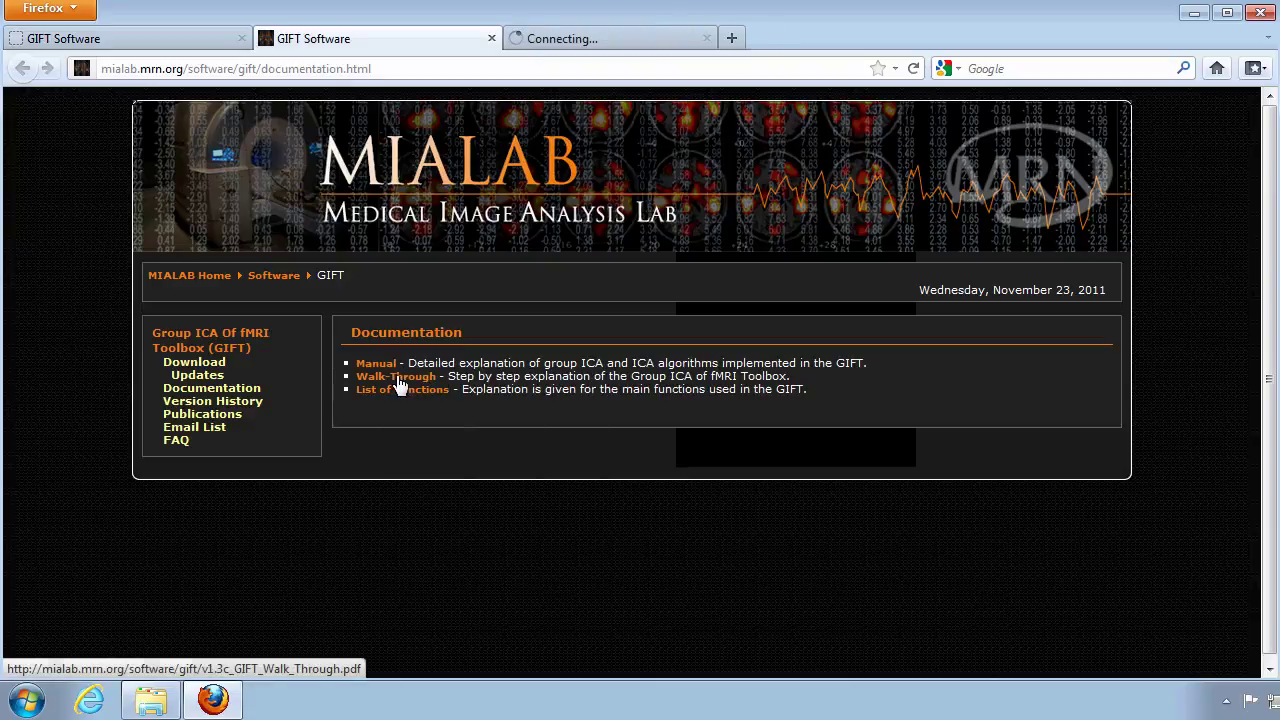
pyautogui.rightClick(398, 380)
pyautogui.click(458, 392)
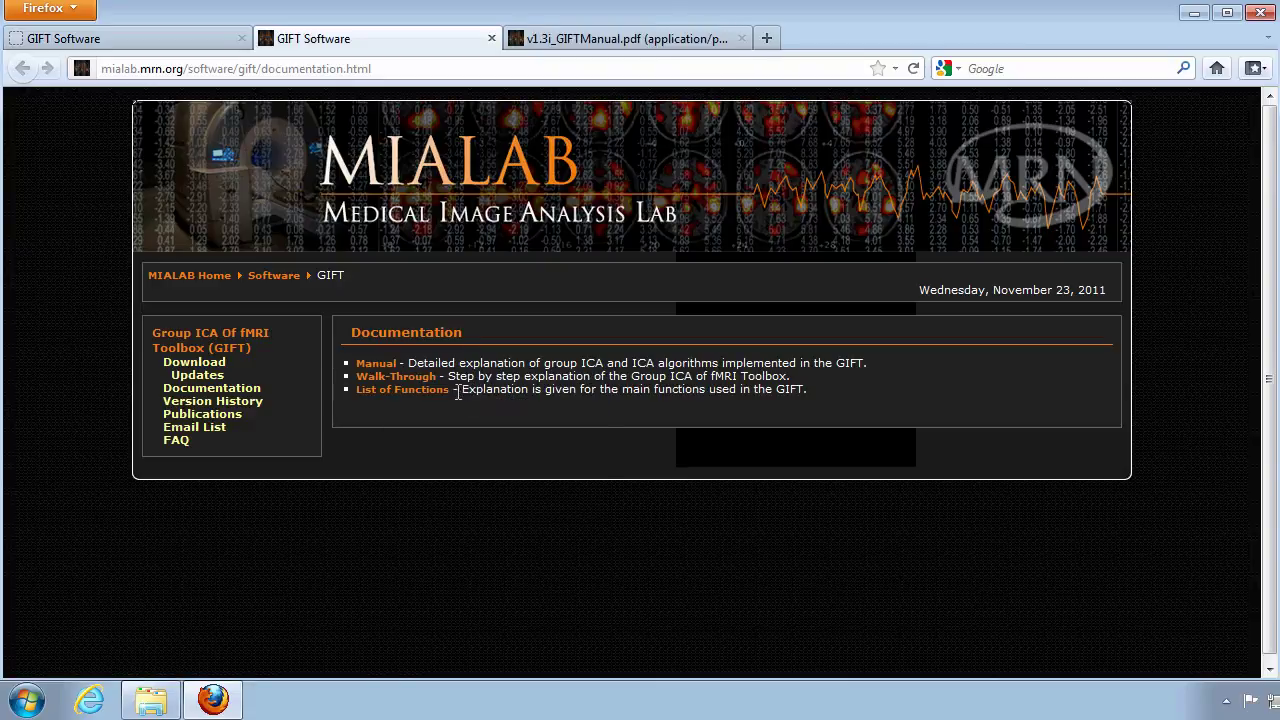
# - Submit the download contact form, then save GroupICAT v2.0e as GroupICATv2.0e.zip
pyautogui.click(196, 362)
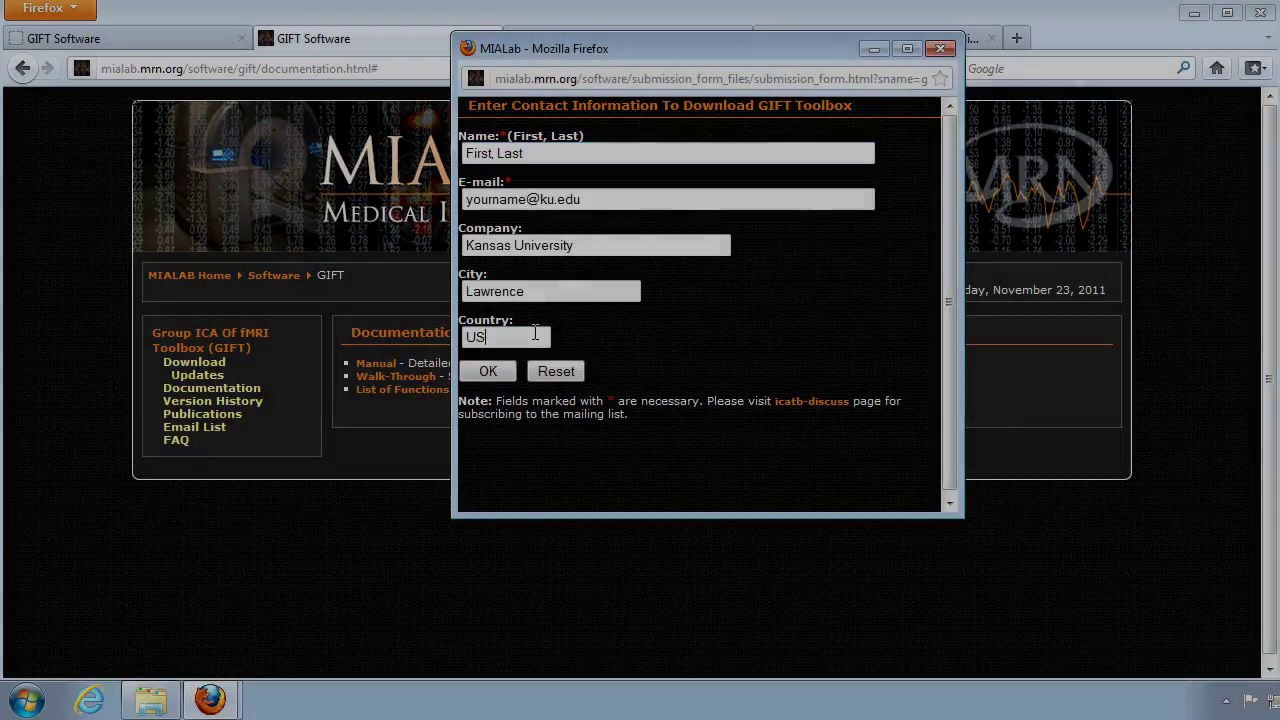
pyautogui.write('A')
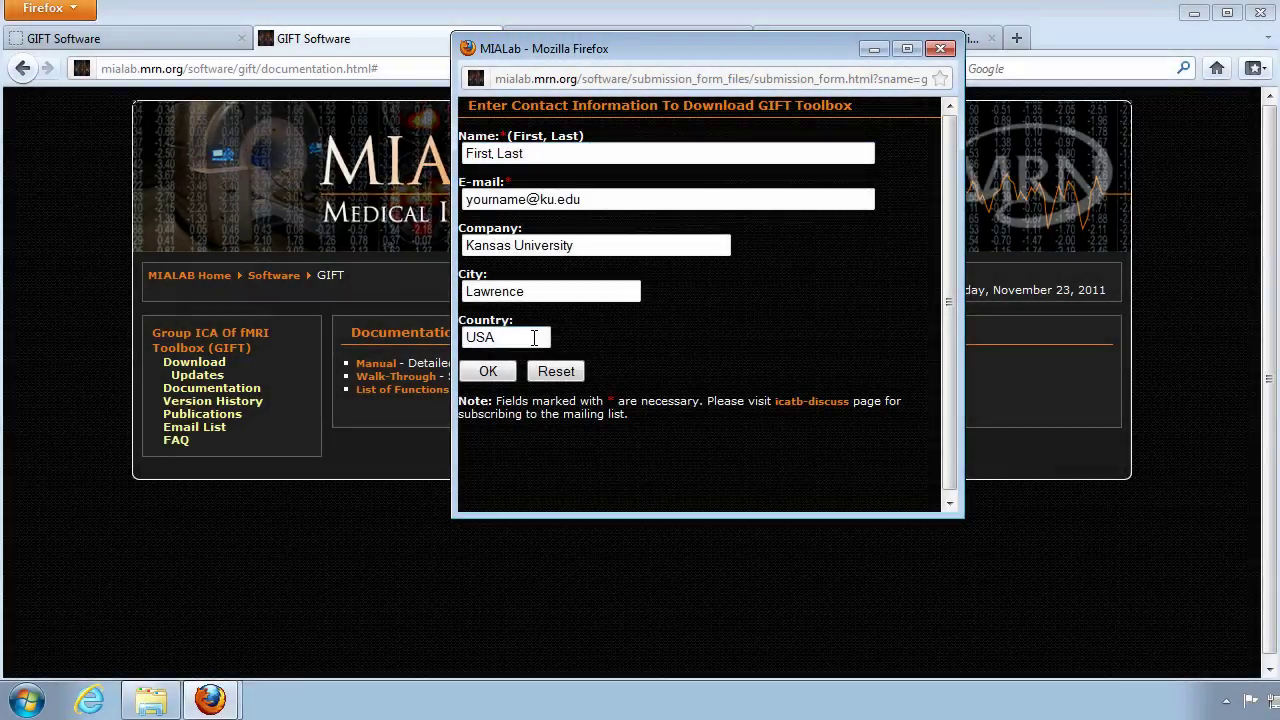
pyautogui.click(482, 372)
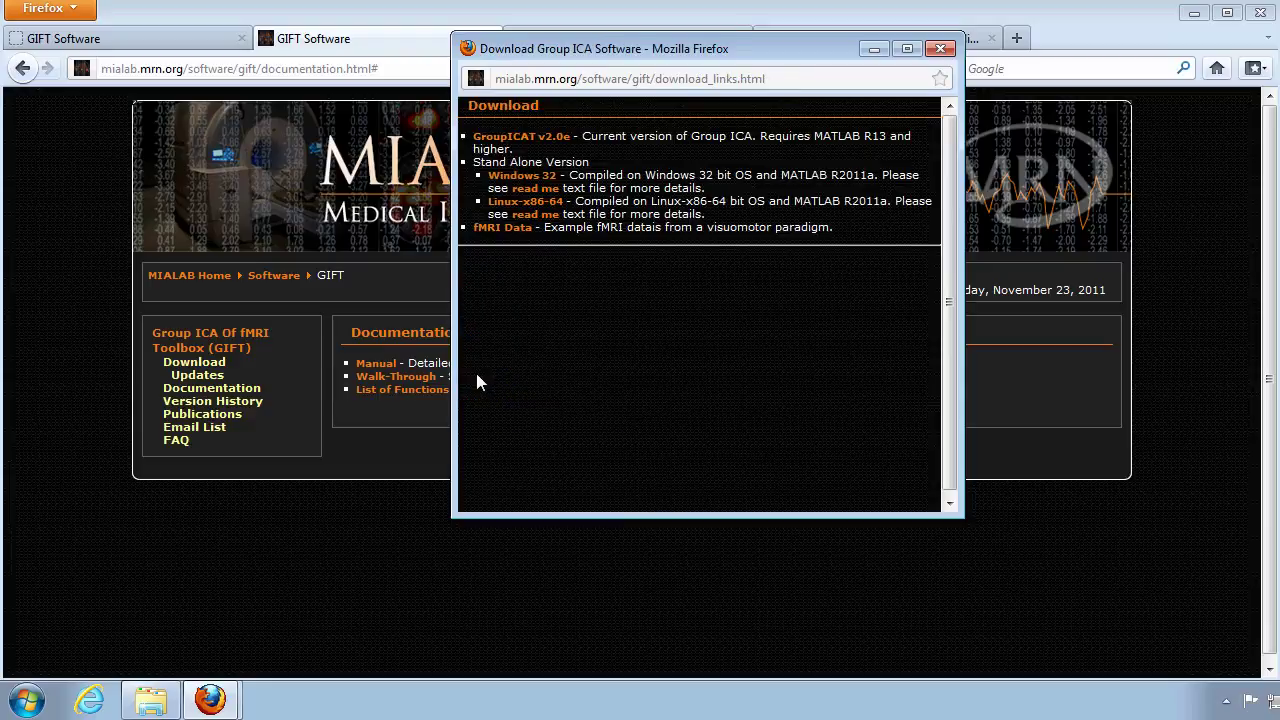
pyautogui.rightClick(533, 141)
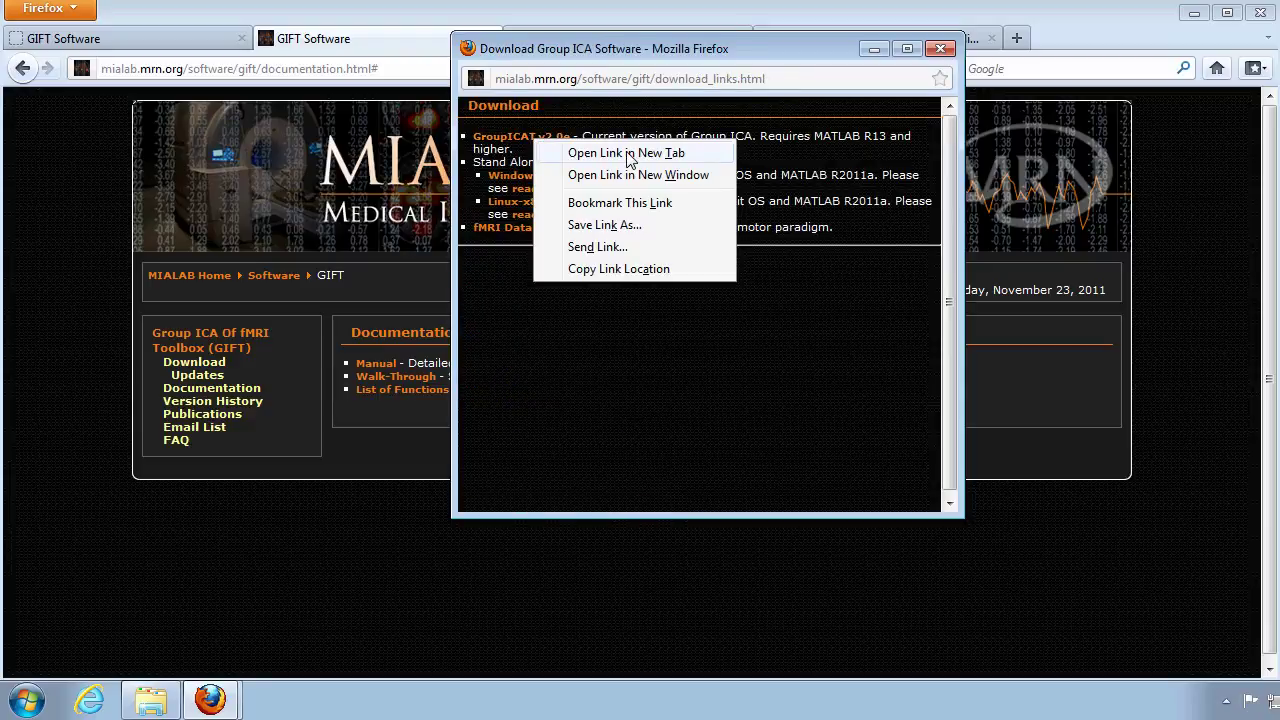
pyautogui.click(632, 228)
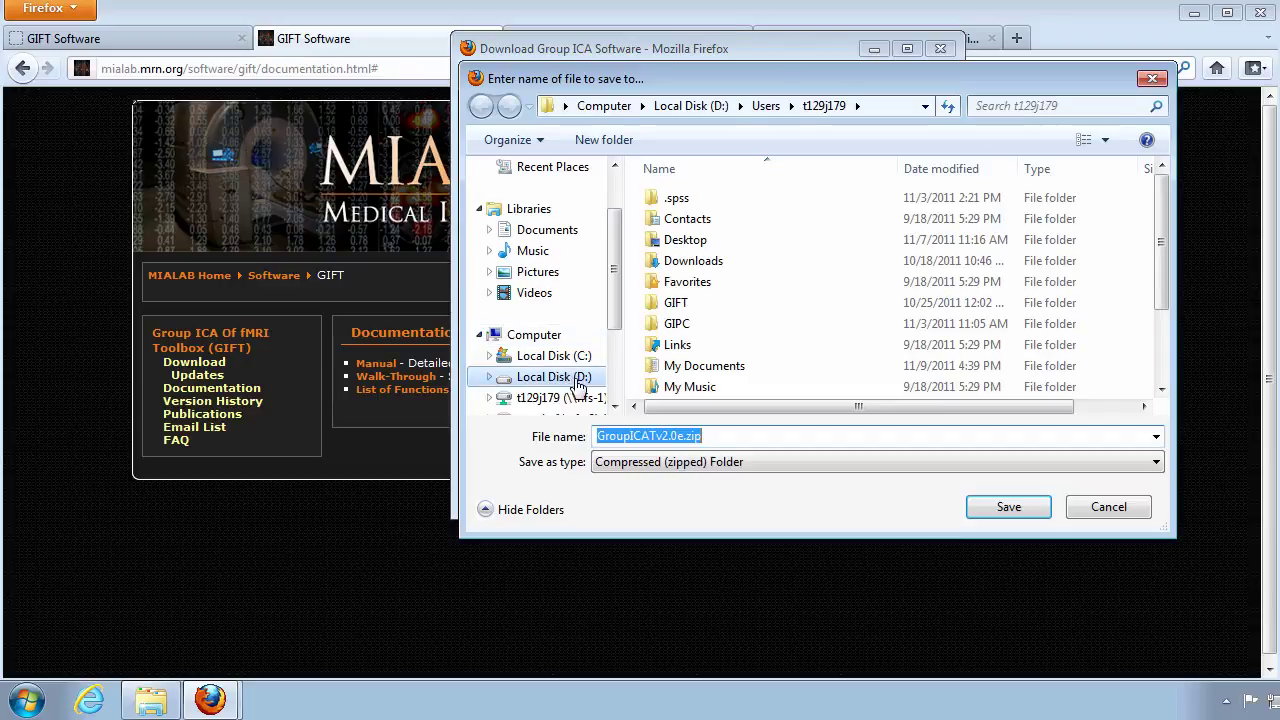
# - Extract GroupICATv2.0e.zip with 7-Zip into a GroupICATv2.0e folder in D:\Users
pyautogui.click(897, 108)
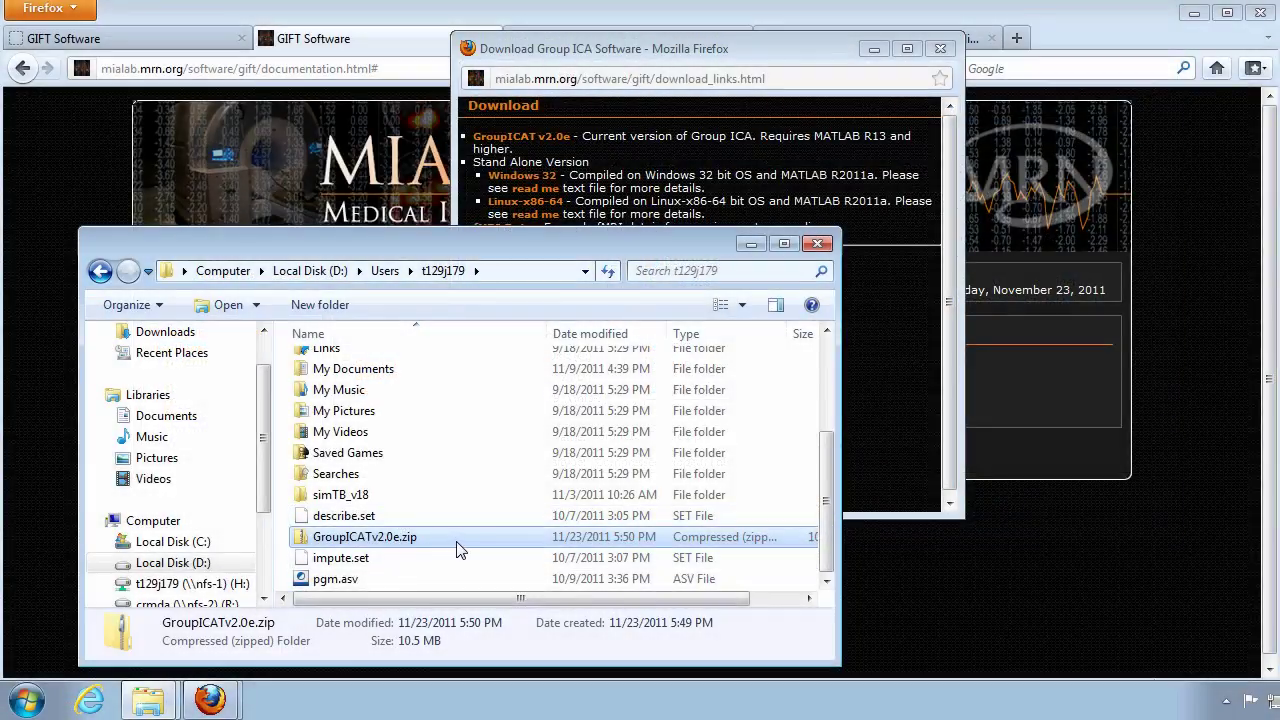
pyautogui.rightClick(464, 545)
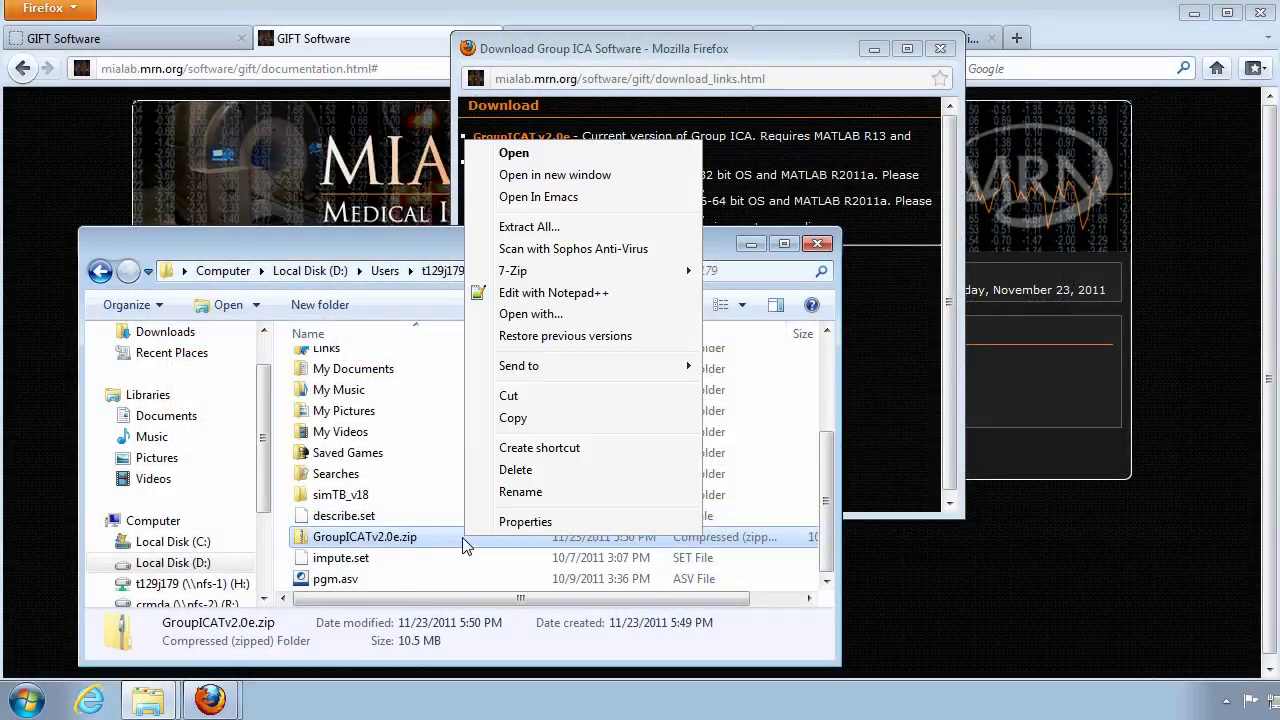
pyautogui.moveTo(603, 278)
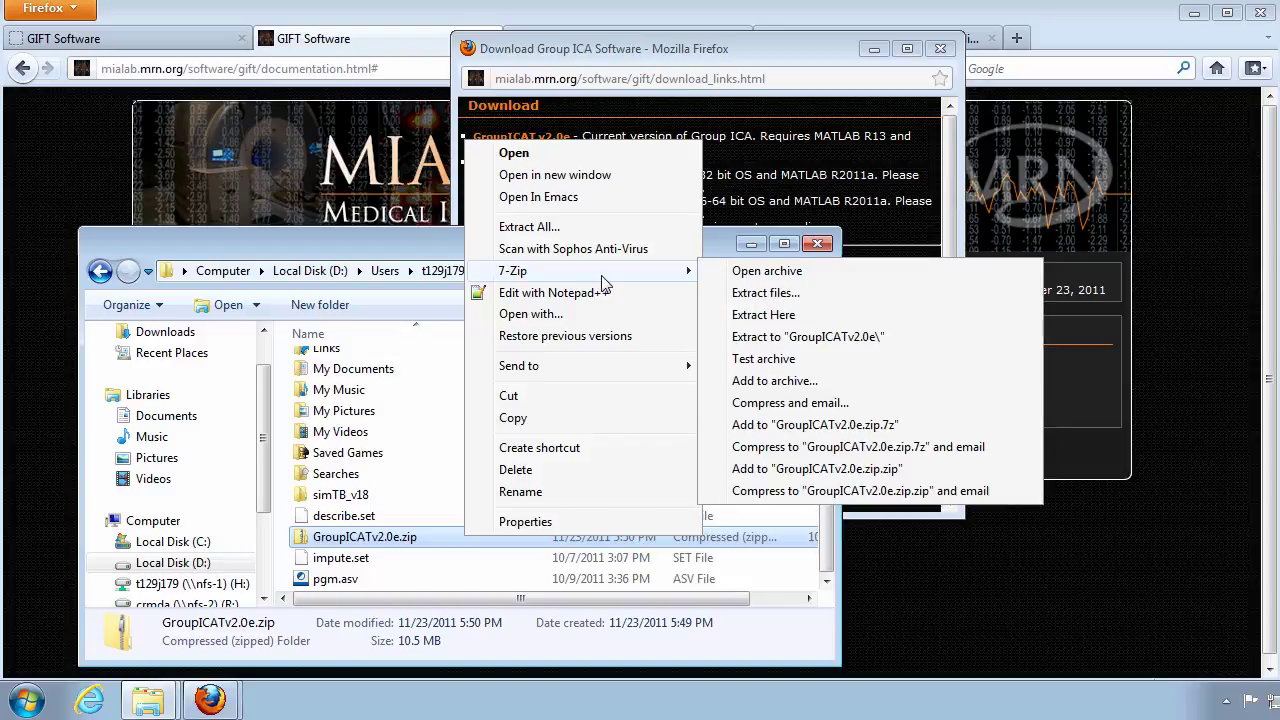
pyautogui.click(838, 338)
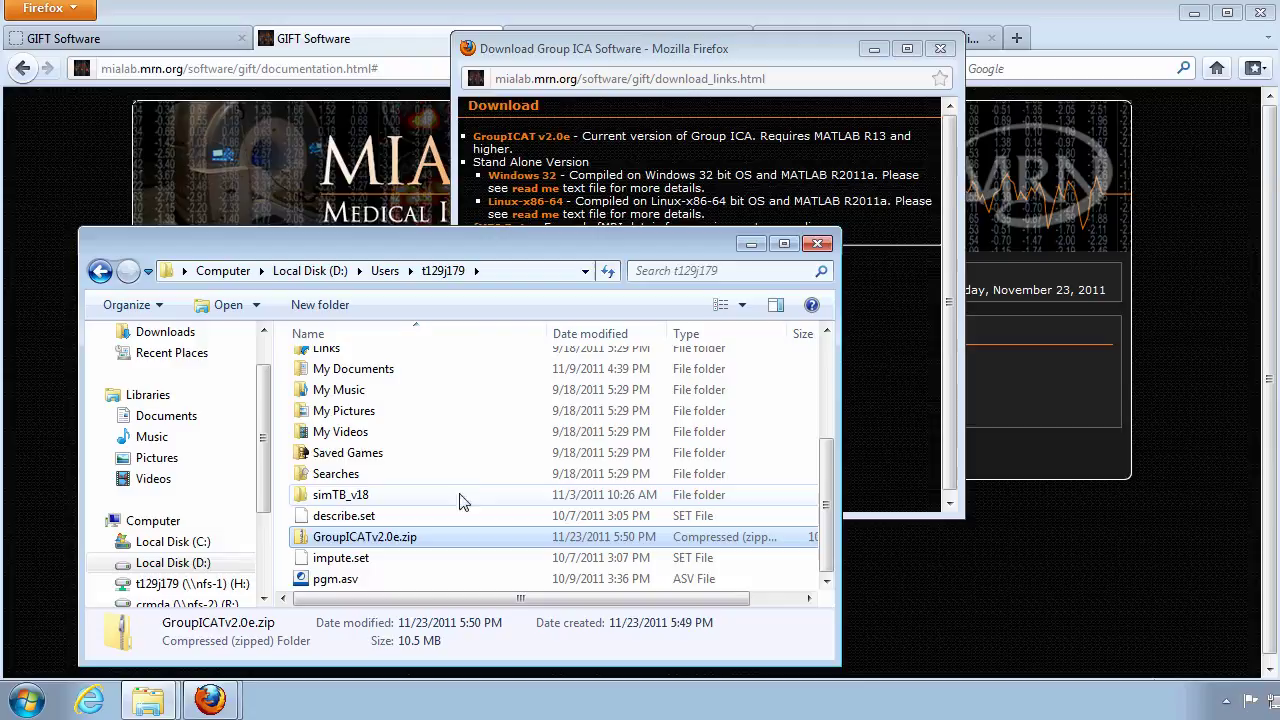
# - Rename the extracted GroupICATv2.0e folder to GIFT
pyautogui.moveTo(825, 470); pyautogui.dragTo(826, 362)
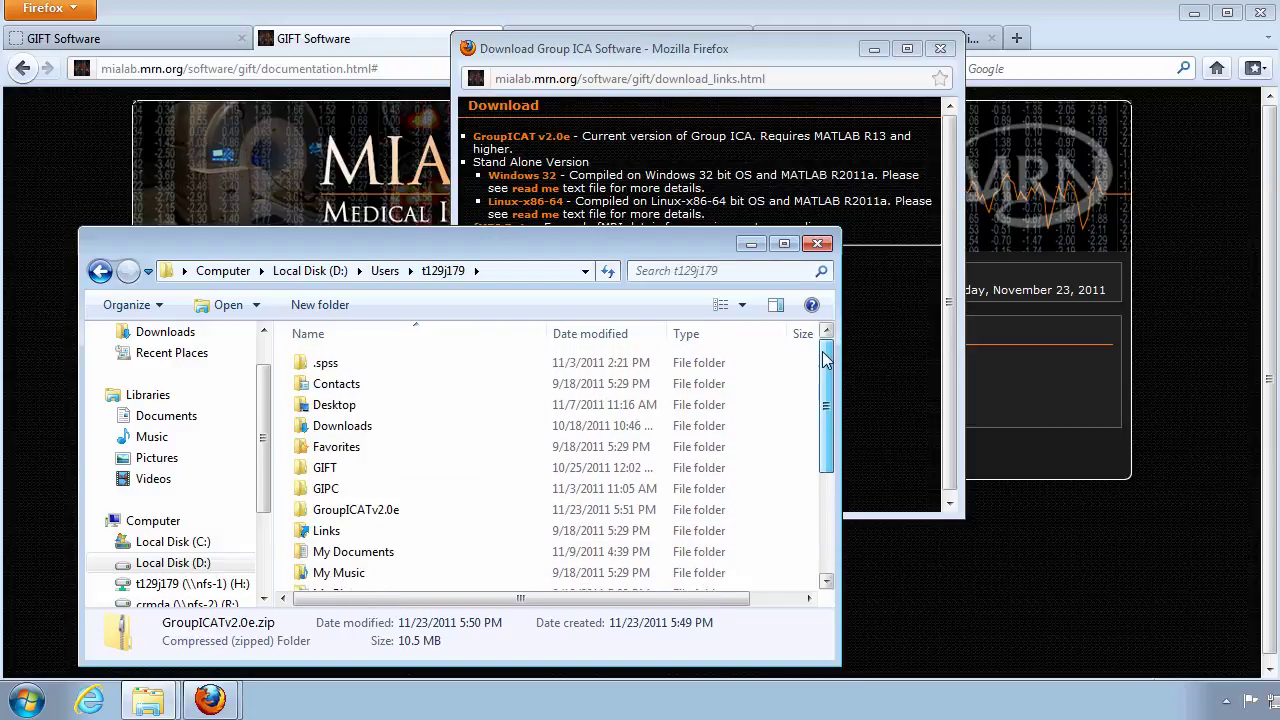
pyautogui.click(338, 512)
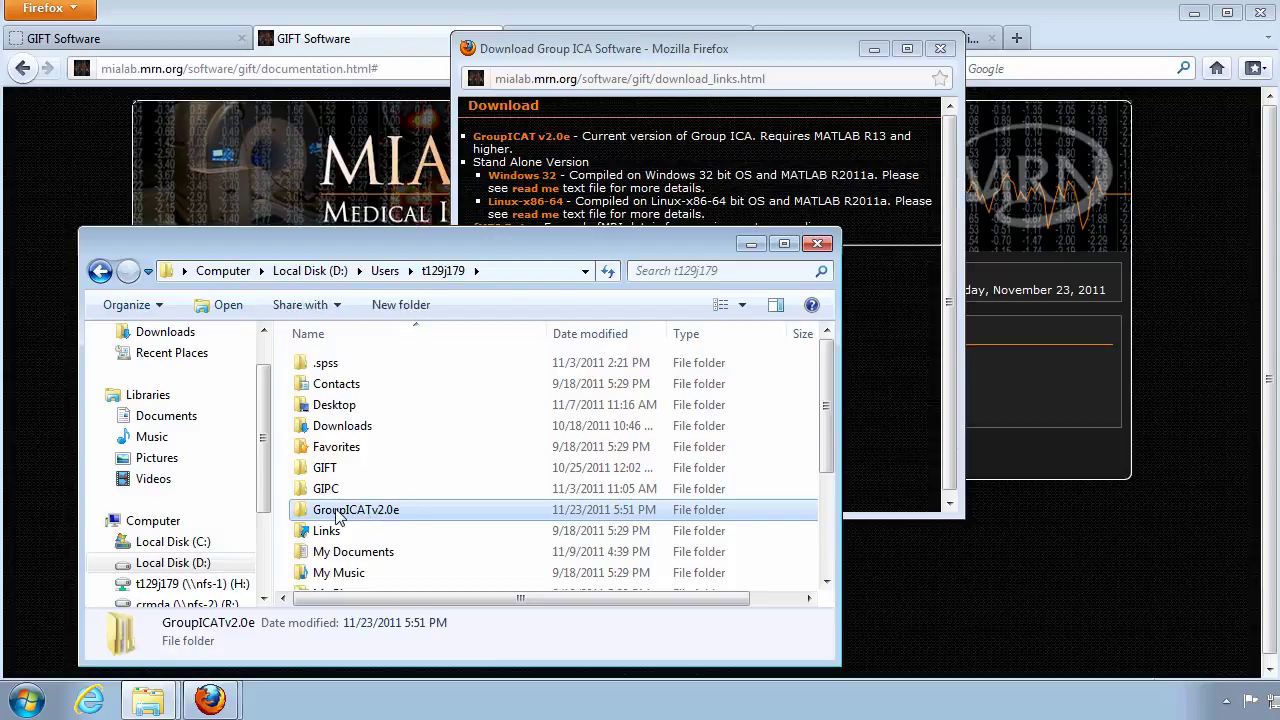
pyautogui.click(388, 515)
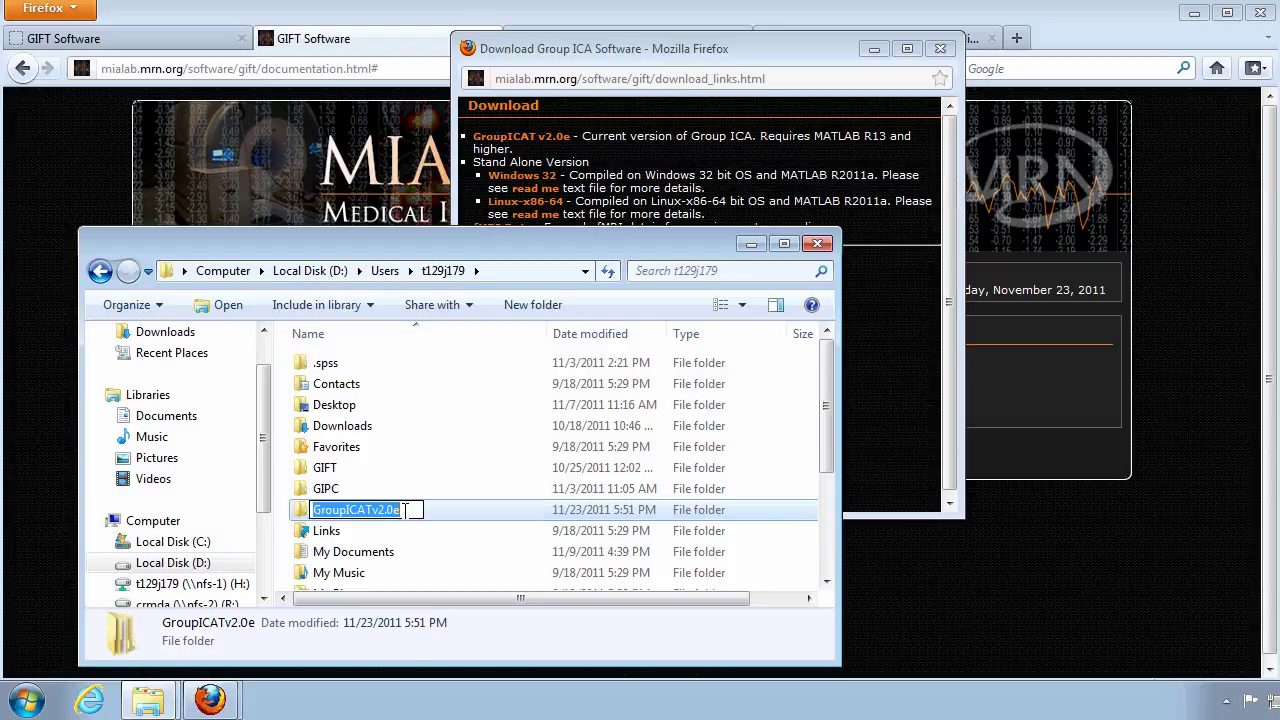
pyautogui.write('GIFT')
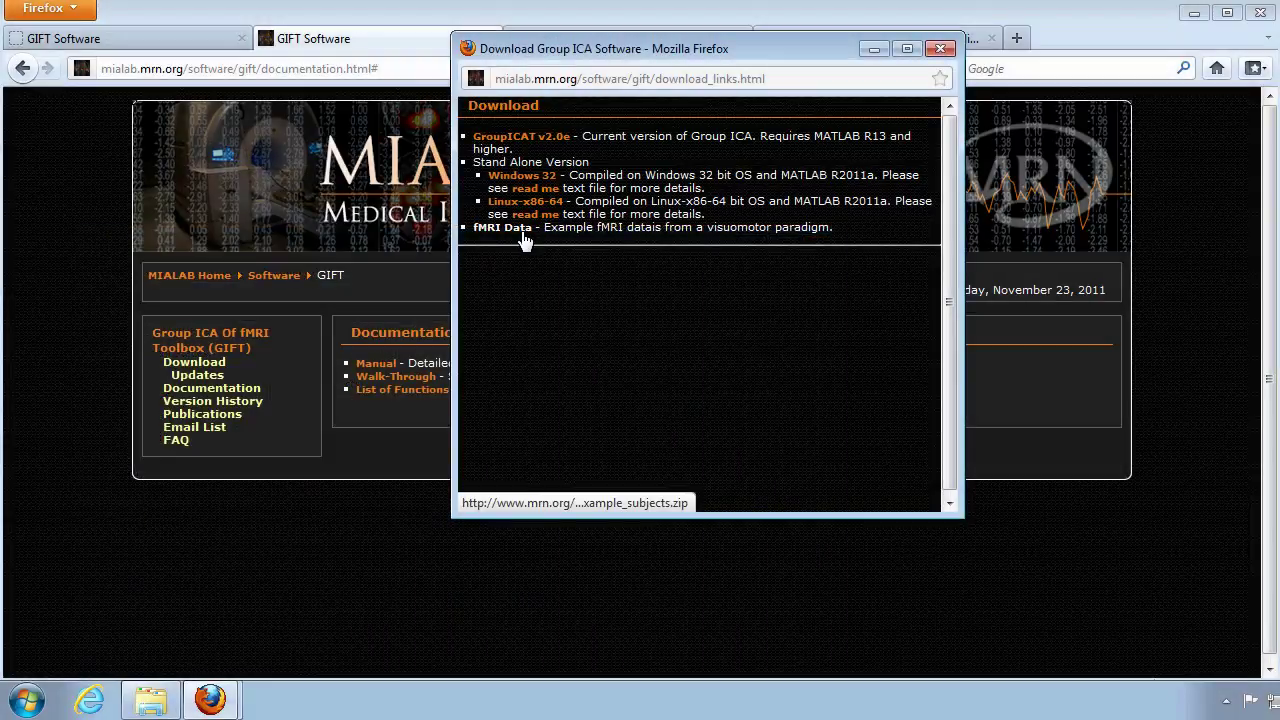
# - Save the fMRI Data link as example_subjects.zip into the GIFT folder
pyautogui.rightClick(524, 240)
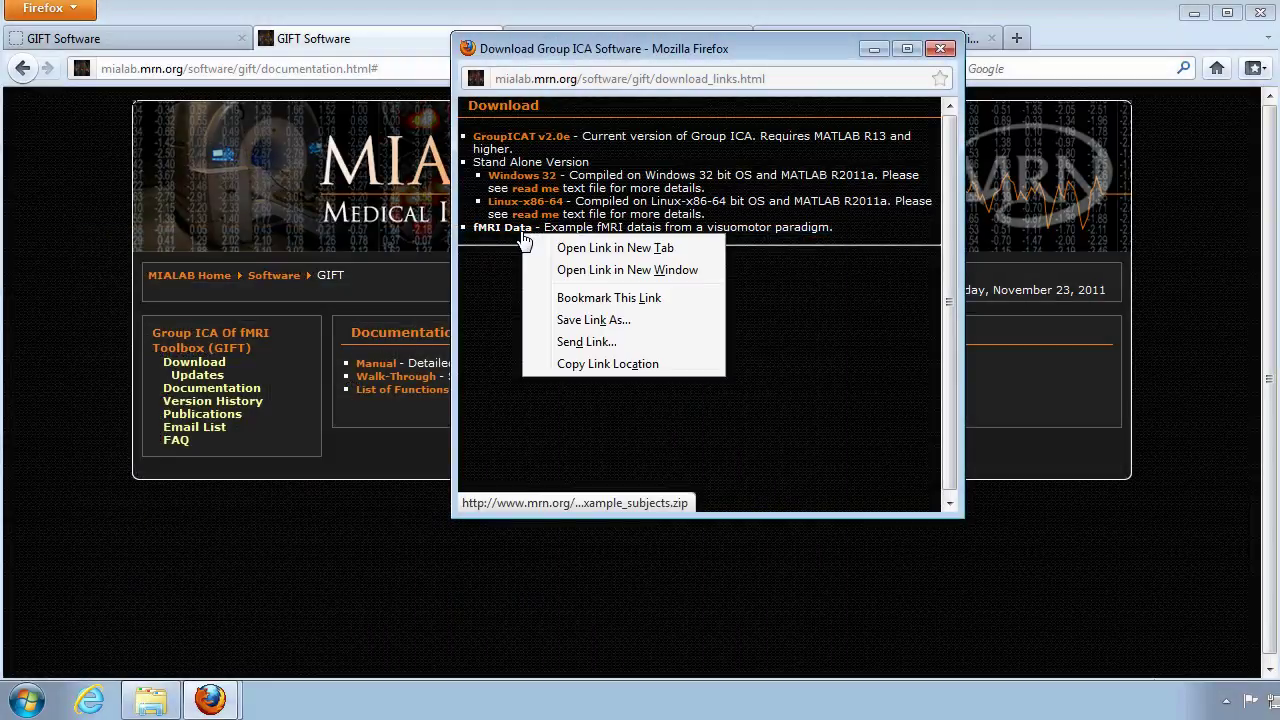
pyautogui.click(624, 319)
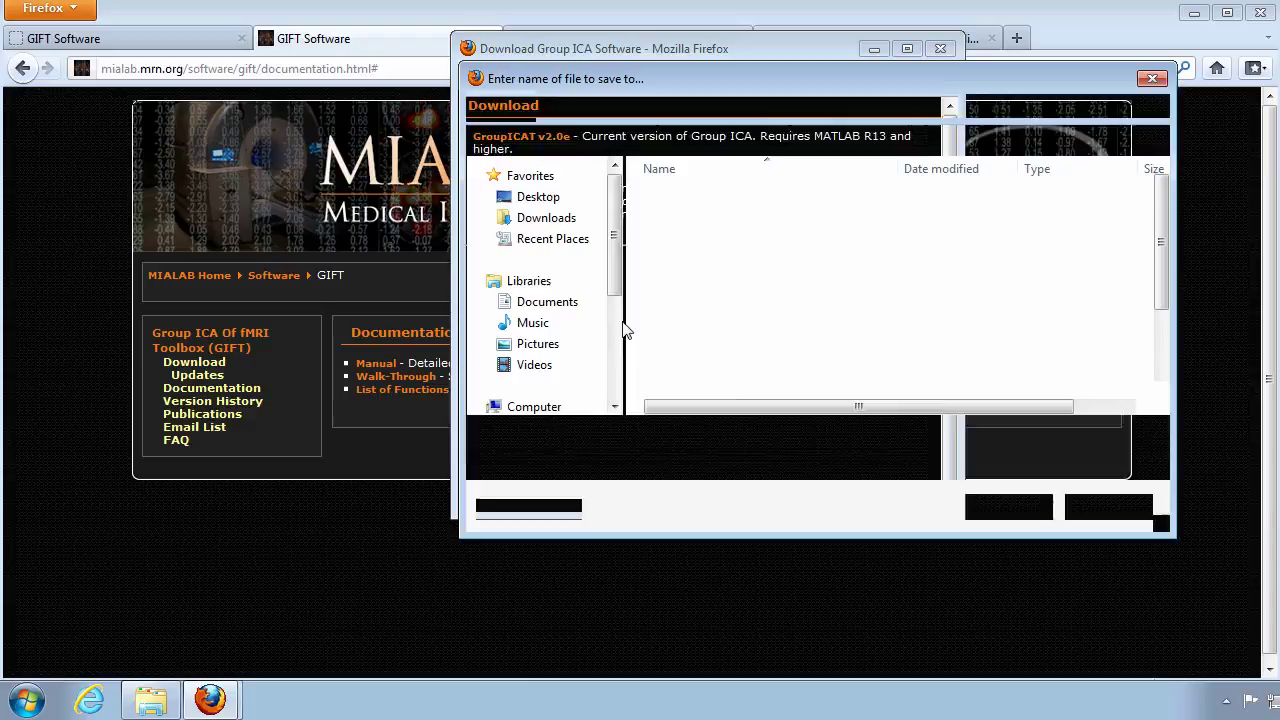
pyautogui.click(744, 436)
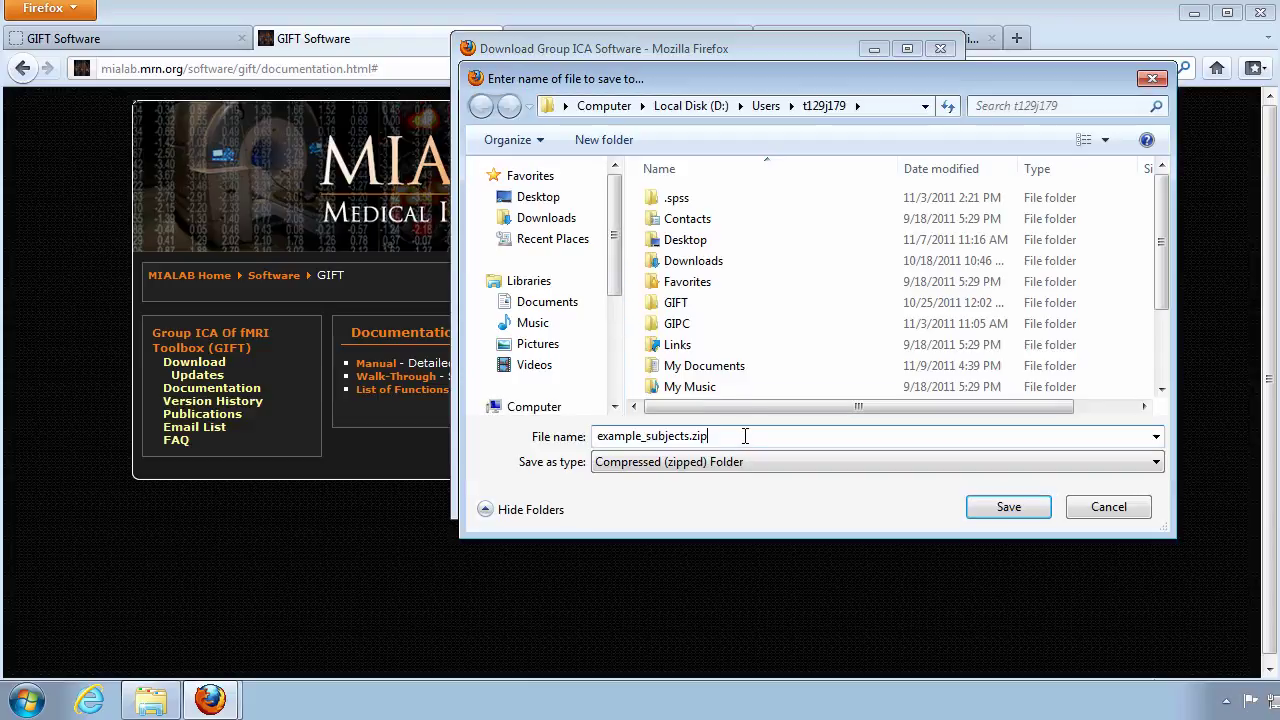
pyautogui.doubleClick(742, 306)
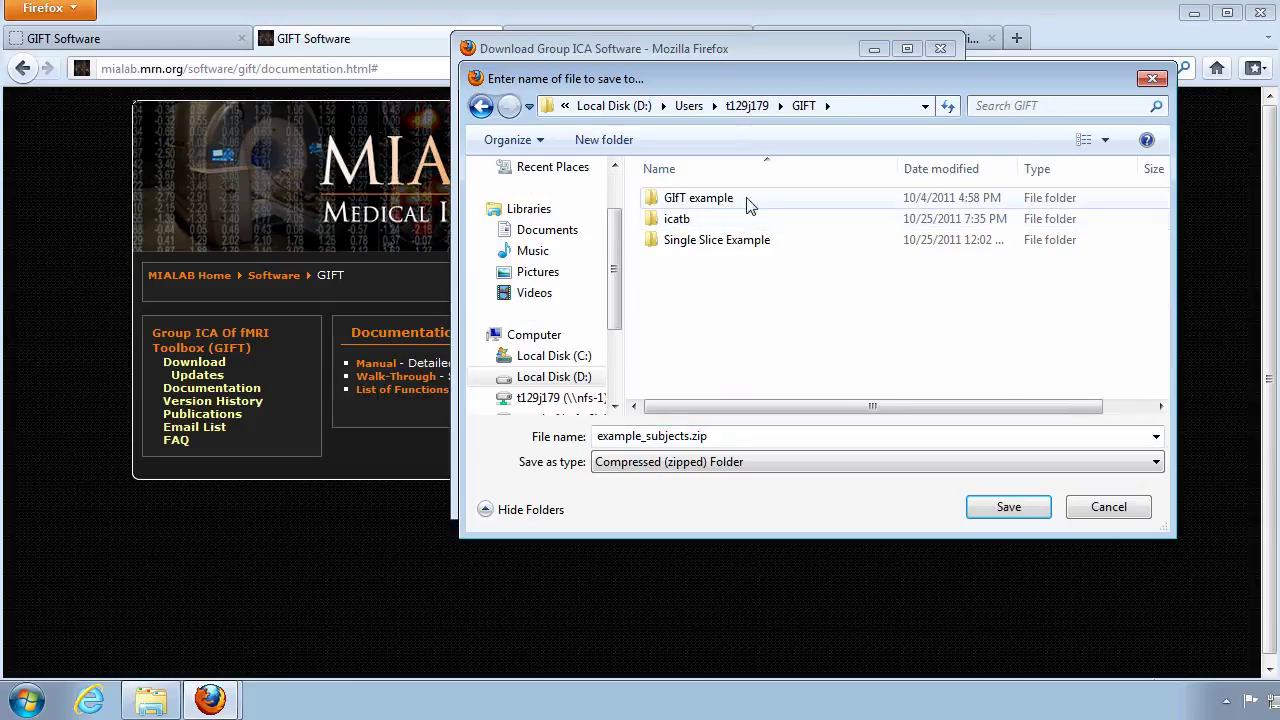
pyautogui.click(752, 203)
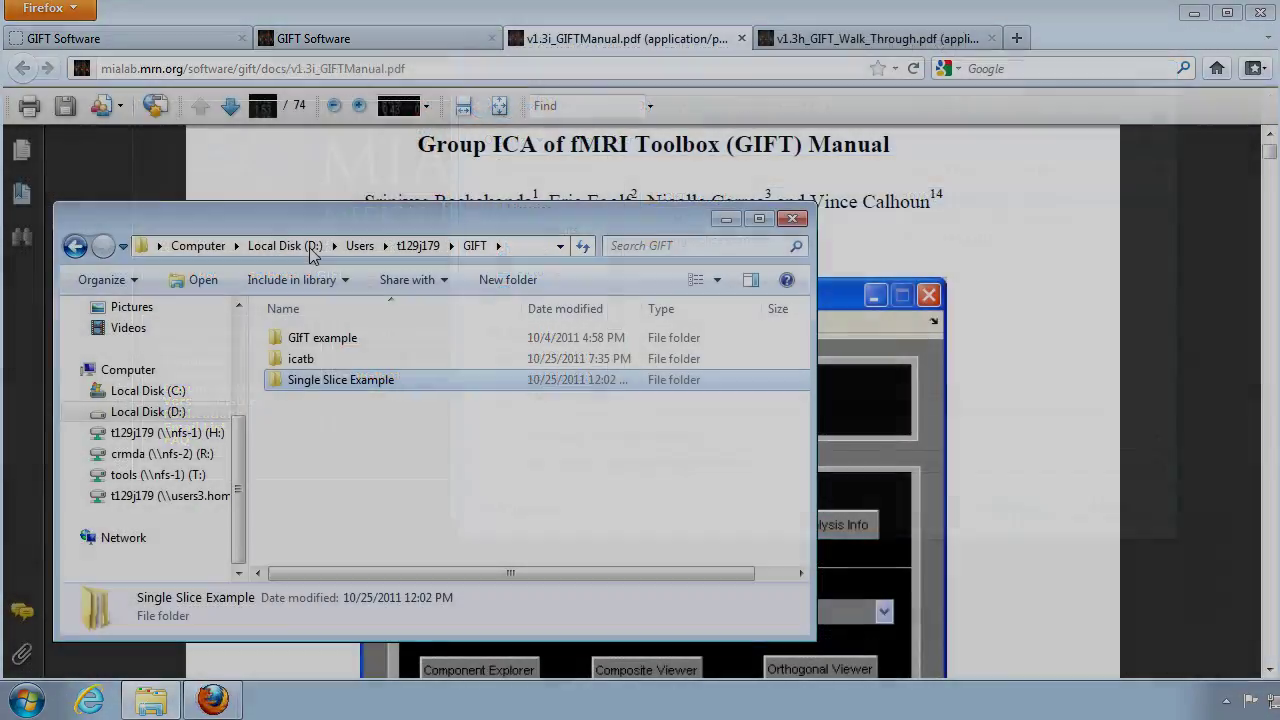
# - Browse the GIFT example and Single Slice Example subject folders, down to the singleSlice images
pyautogui.doubleClick(350, 343)
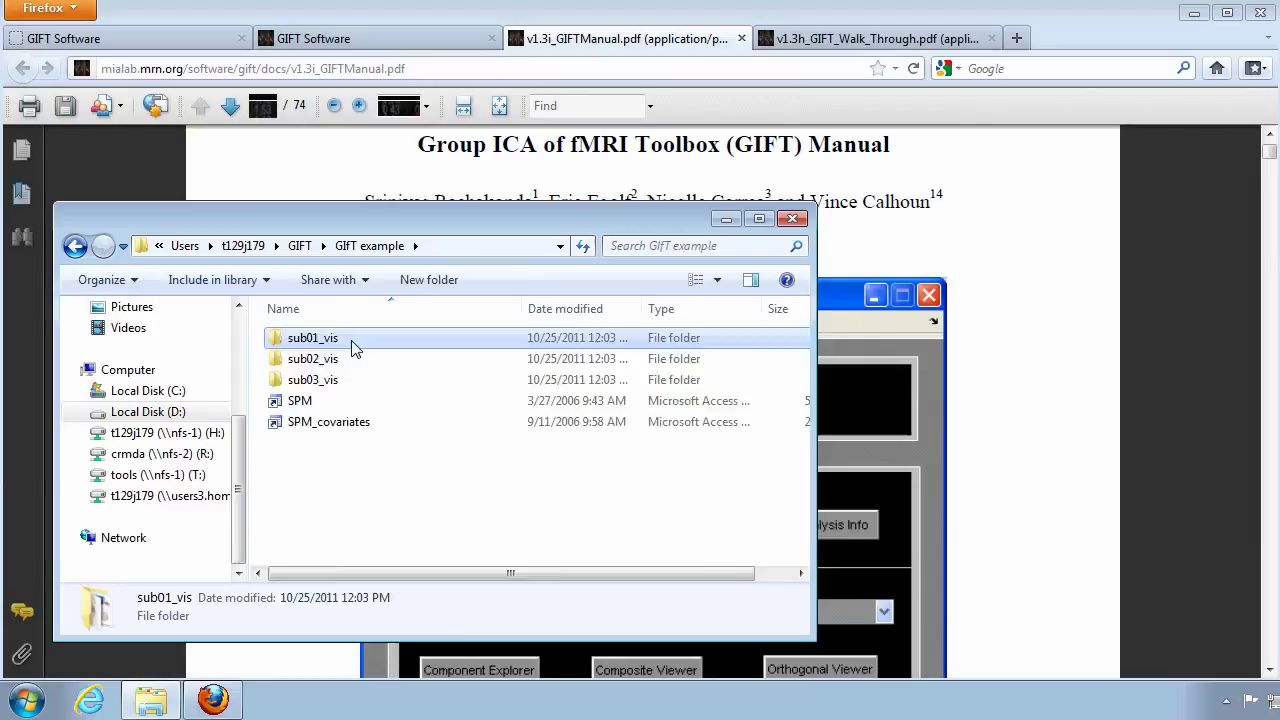
pyautogui.doubleClick(352, 343)
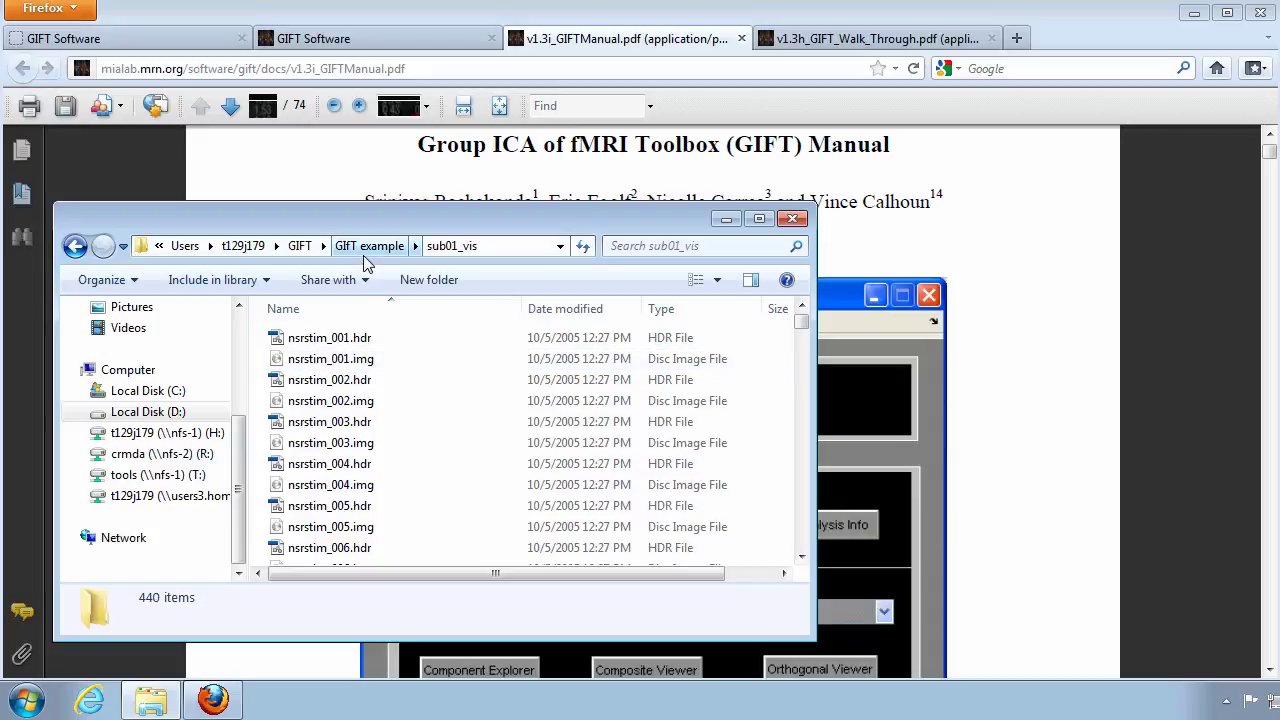
pyautogui.click(300, 248)
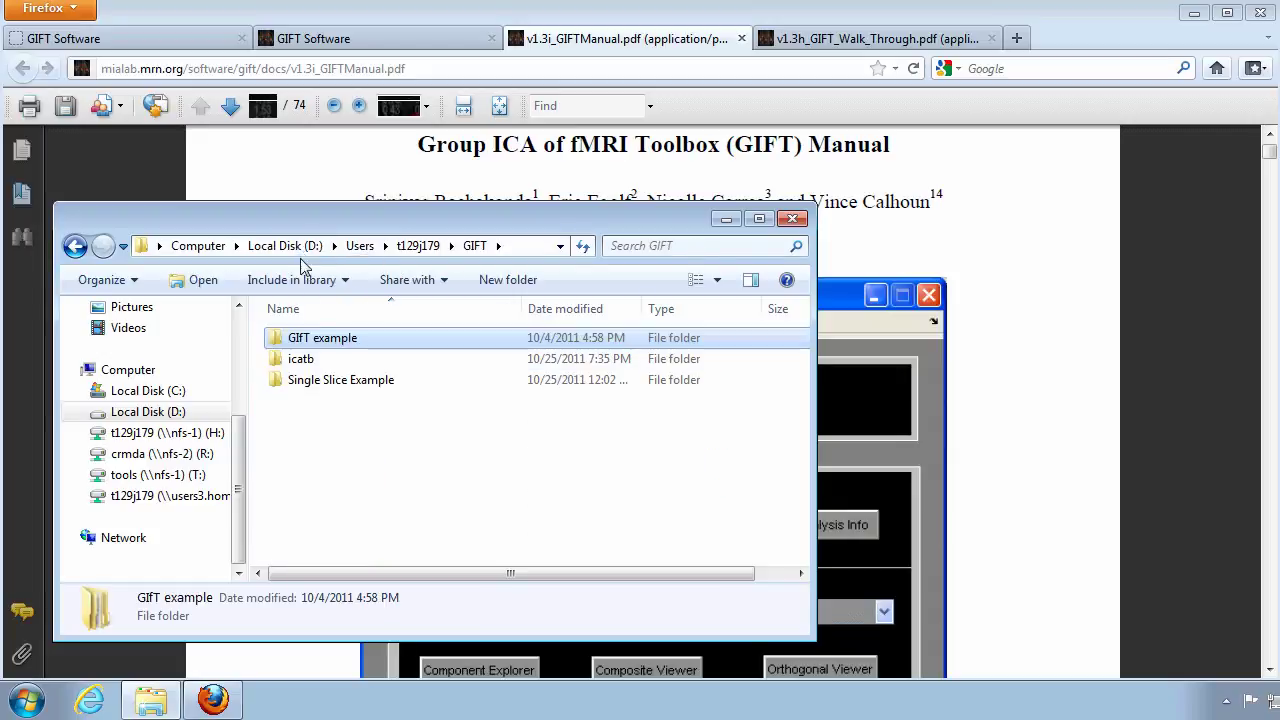
pyautogui.click(333, 388)
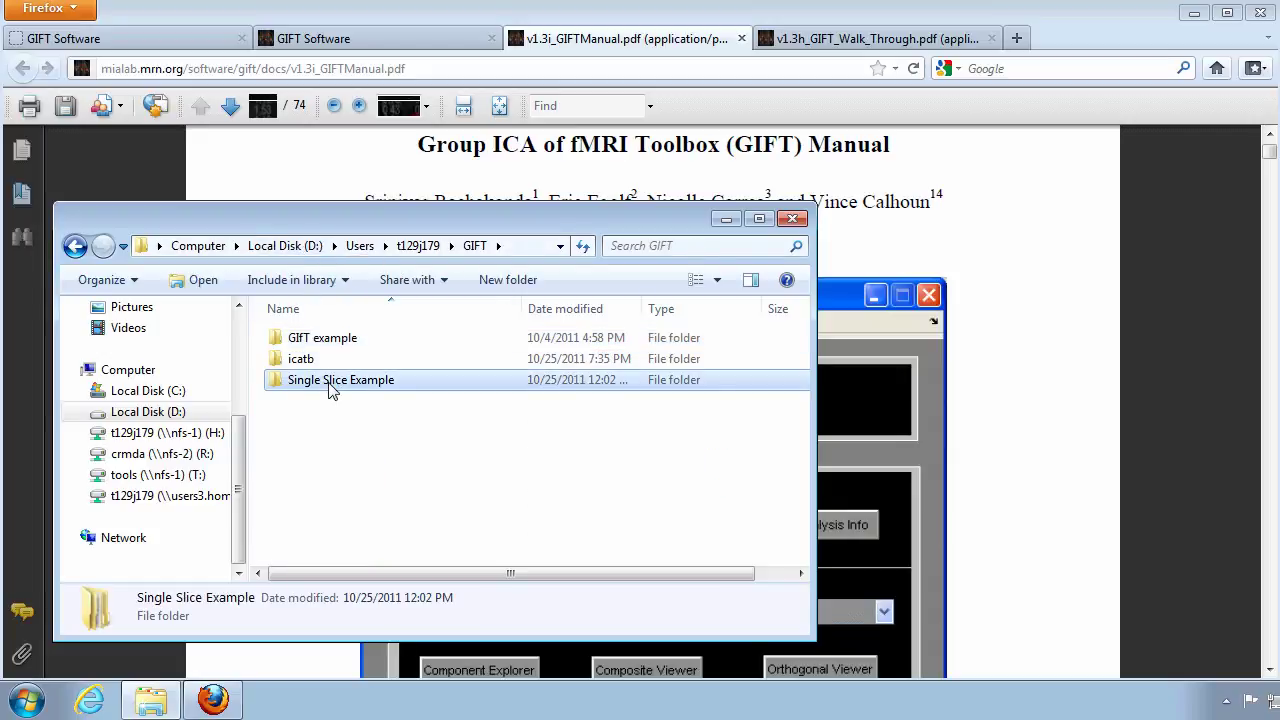
pyautogui.doubleClick(428, 388)
pyautogui.doubleClick(428, 389)
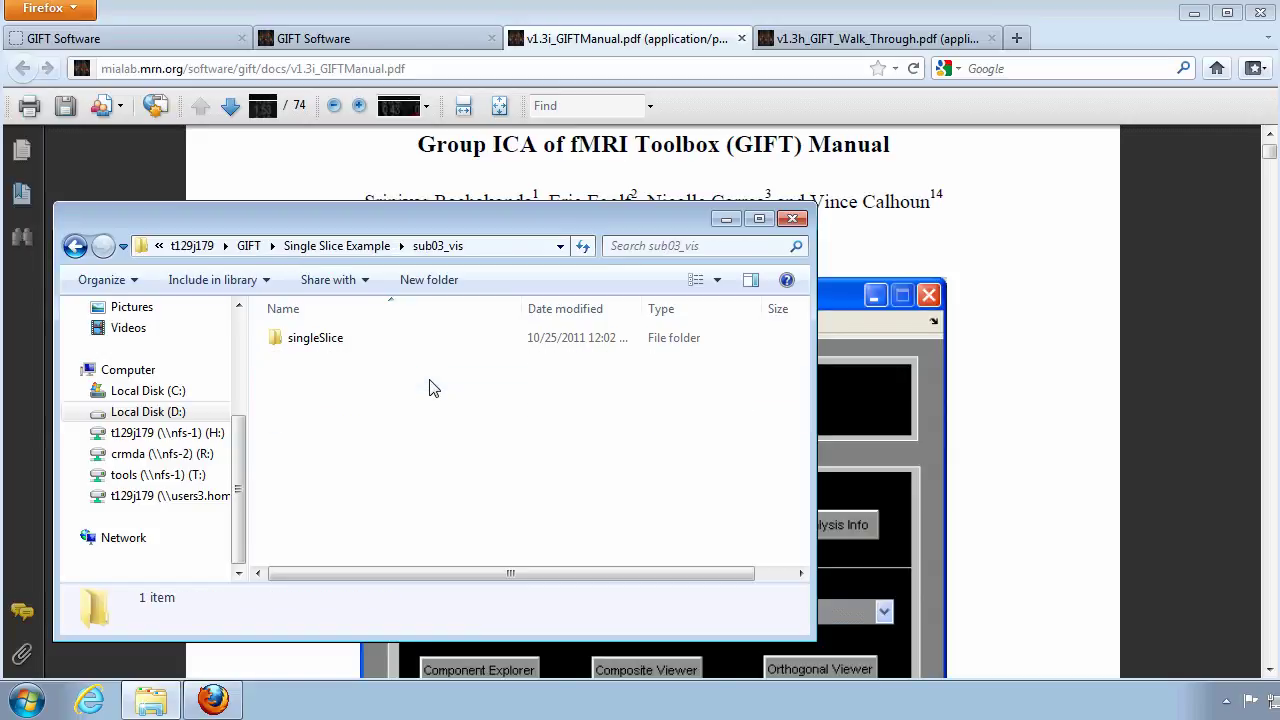
pyautogui.click(338, 342)
pyautogui.doubleClick(338, 342)
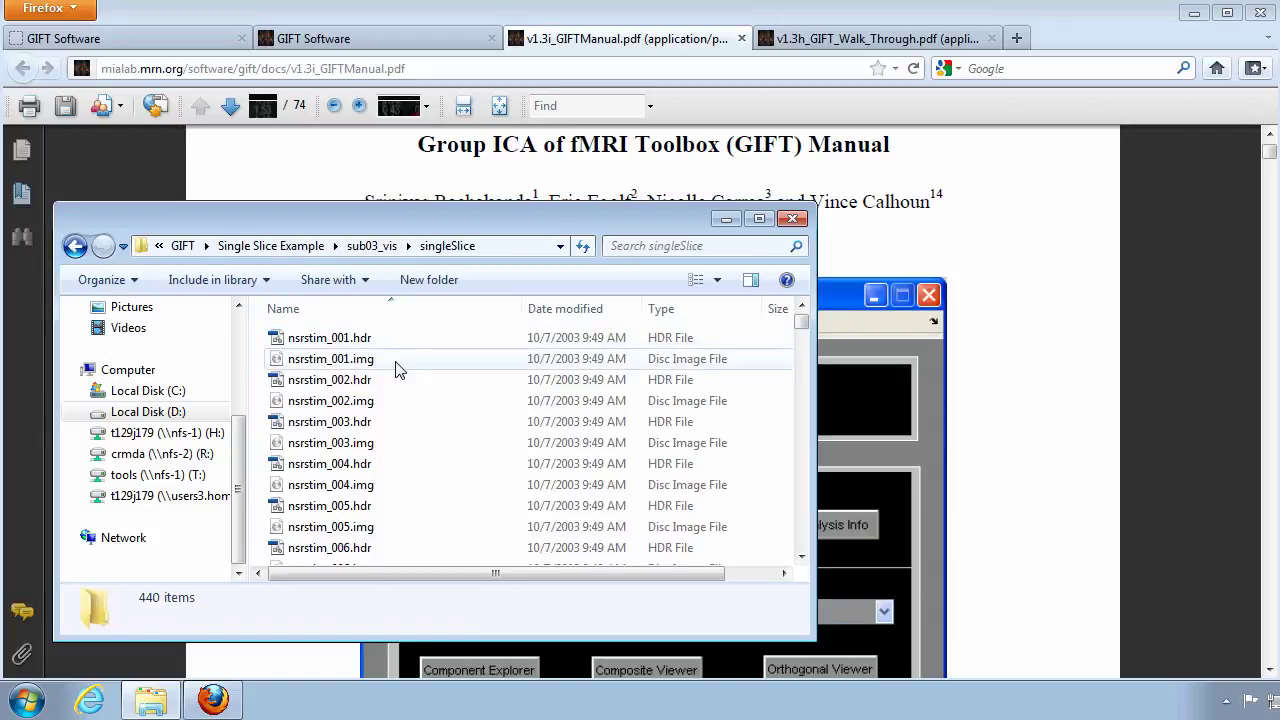
# - Return to the main GIFT folder and look through the icatb folder's files
pyautogui.click(305, 248)
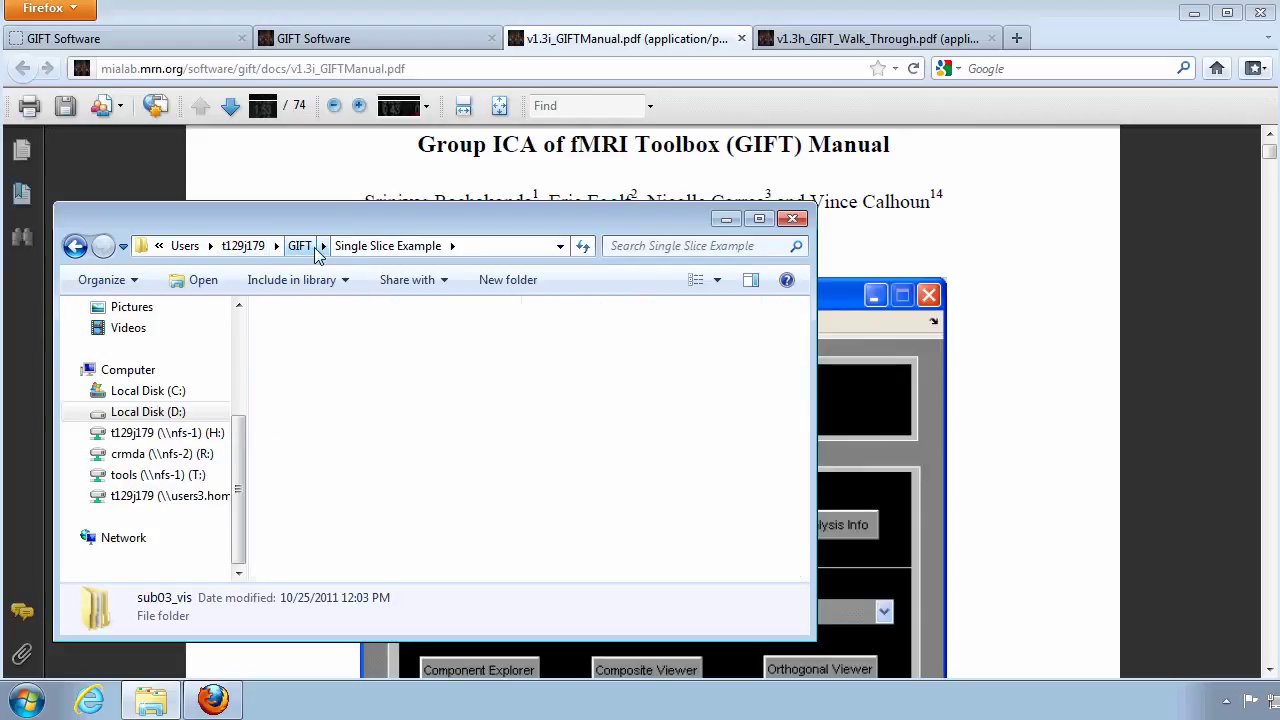
pyautogui.click(310, 248)
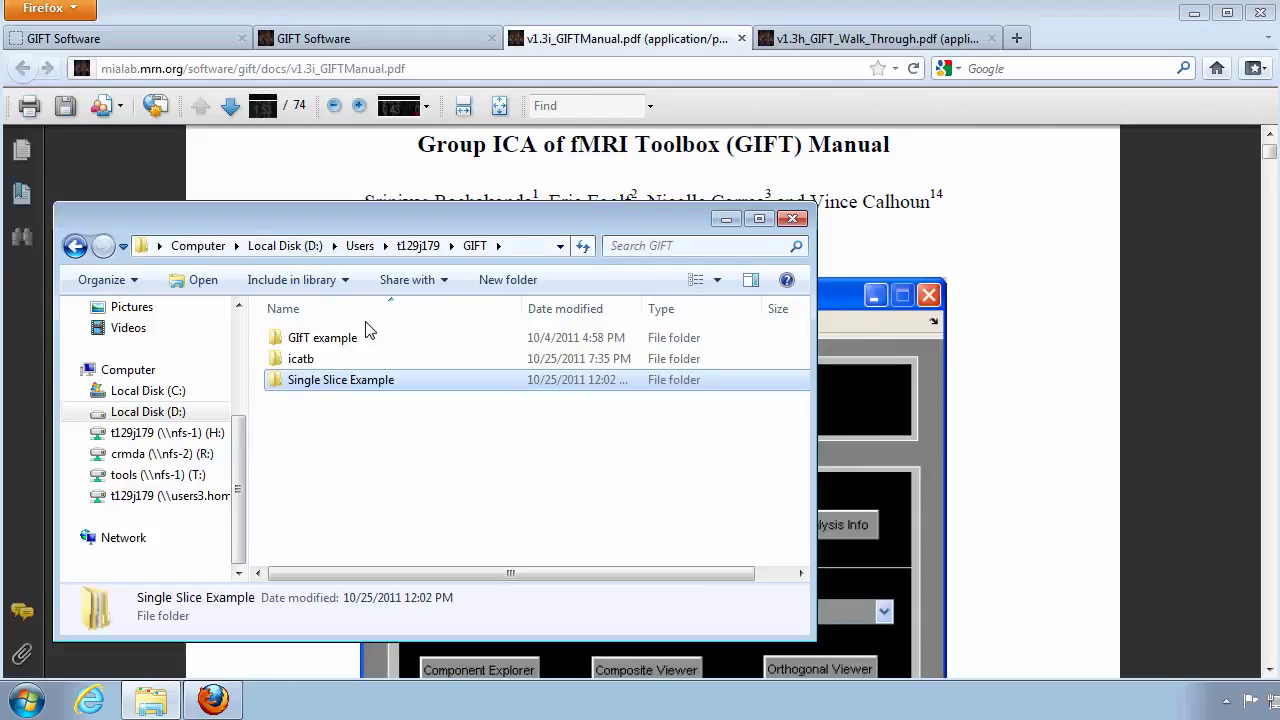
pyautogui.doubleClick(418, 362)
pyautogui.scroll(-6, 420, 370)
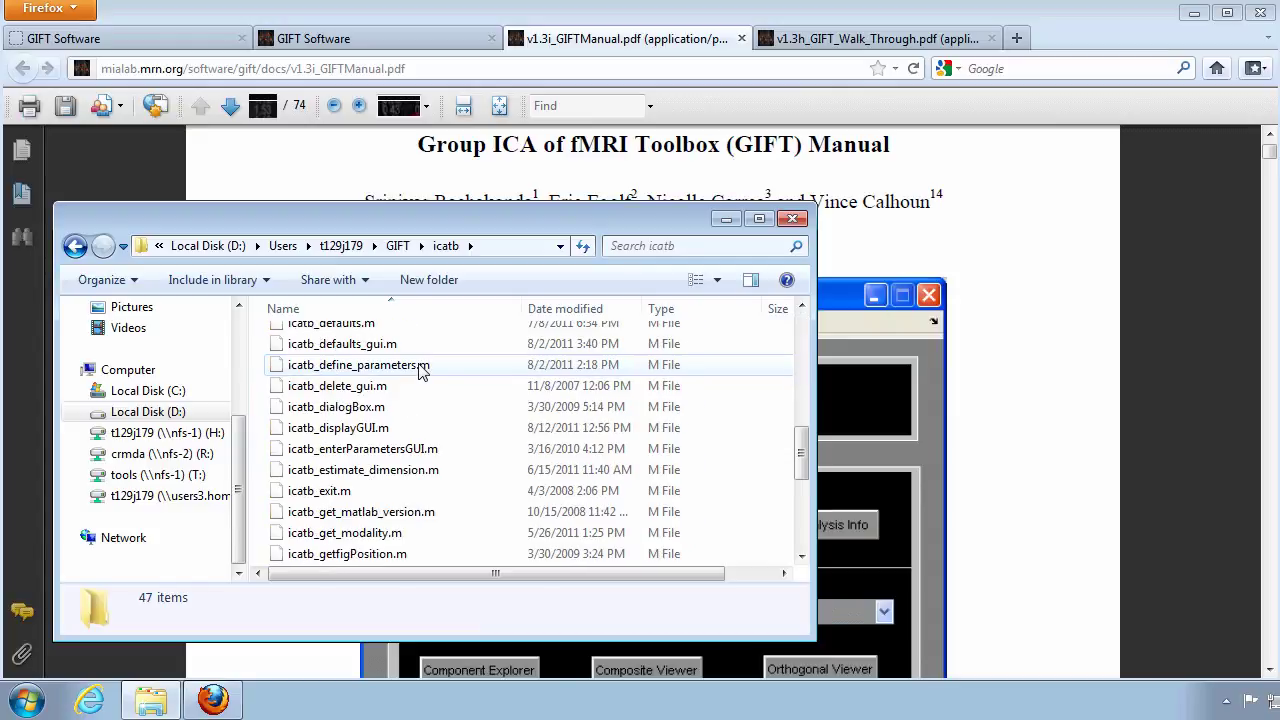
pyautogui.moveTo(806, 429); pyautogui.dragTo(806, 360)
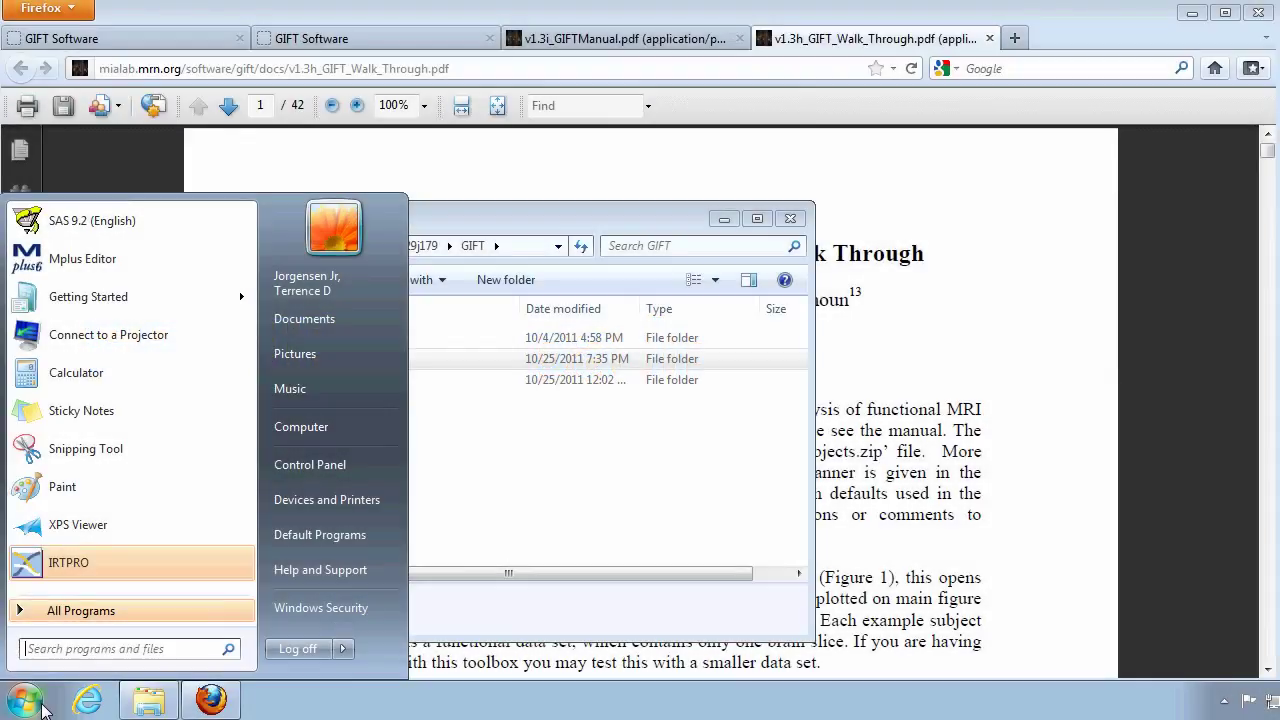
# - Launch MATLAB R2011a and copy the icatb folder path from Explorer
pyautogui.write('matlab')
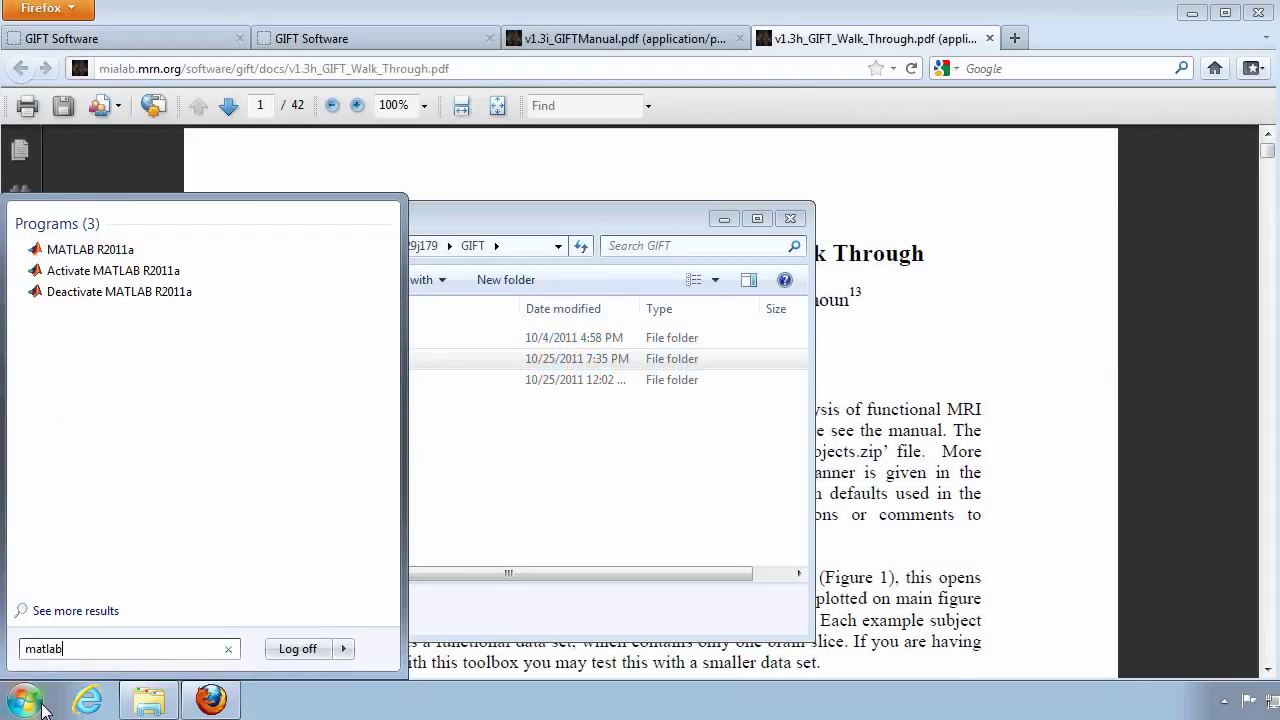
pyautogui.click(95, 251)
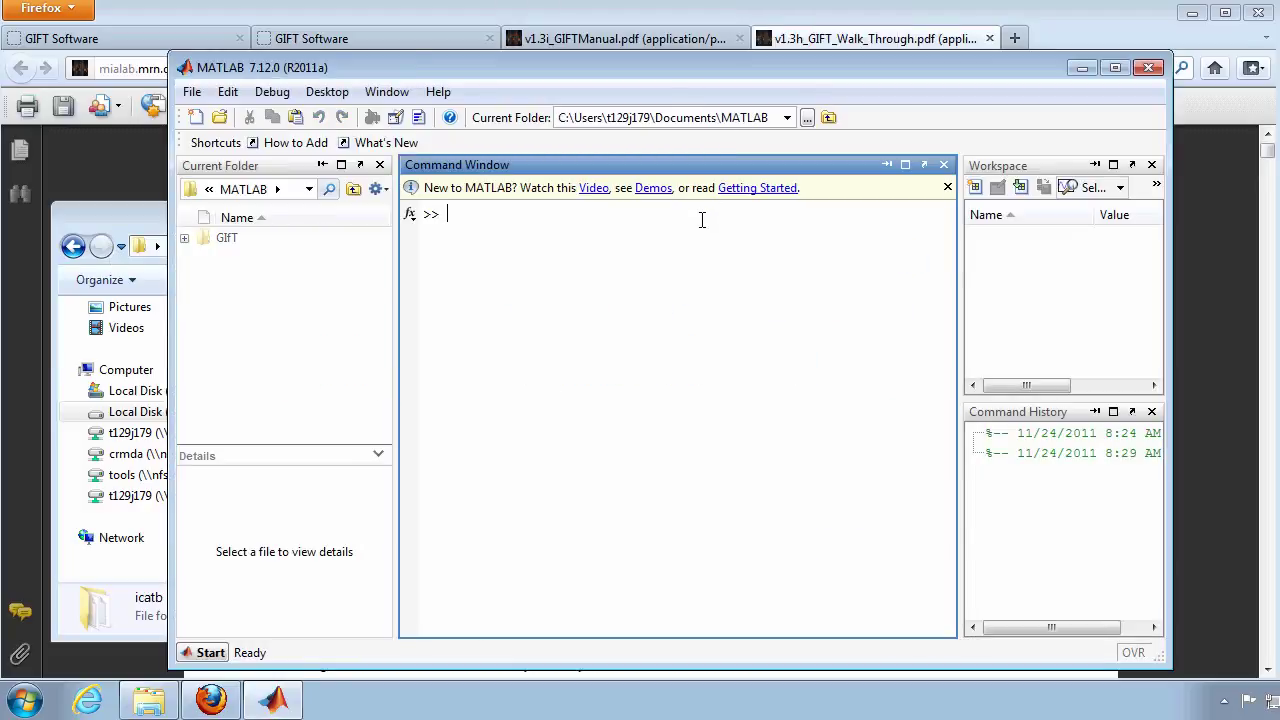
pyautogui.write('path')
pyautogui.click(155, 240)
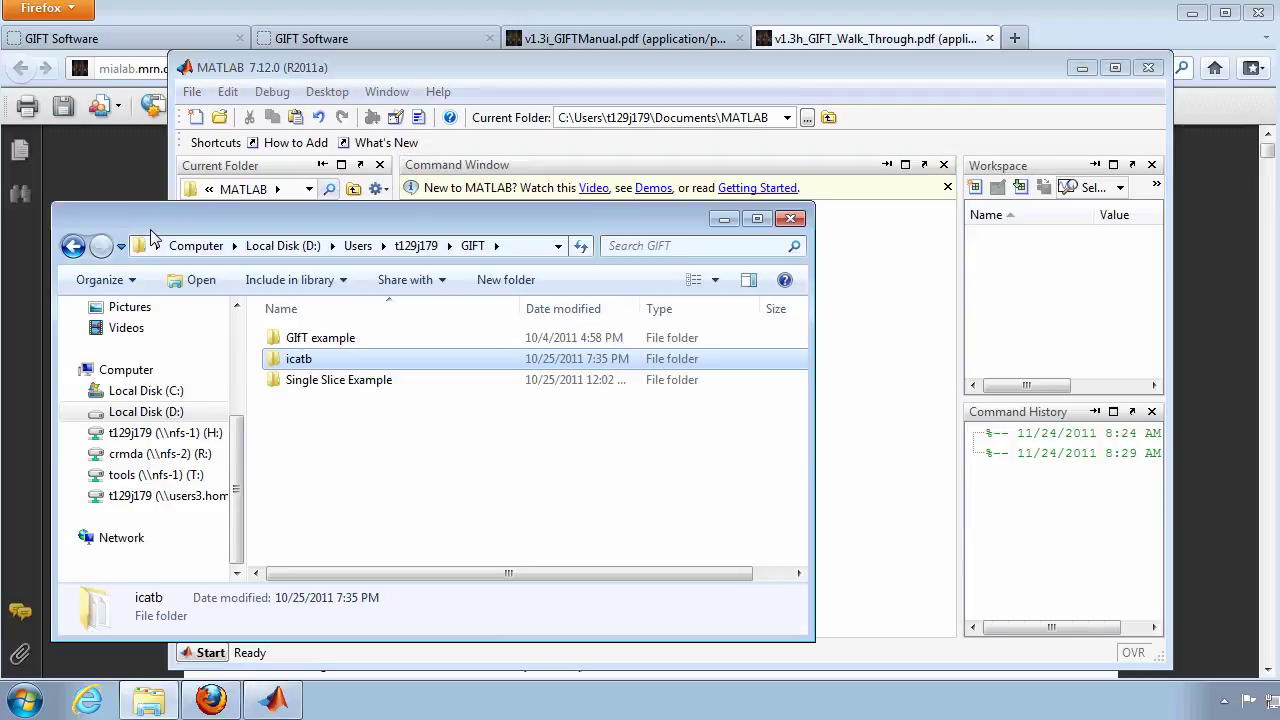
pyautogui.doubleClick(352, 362)
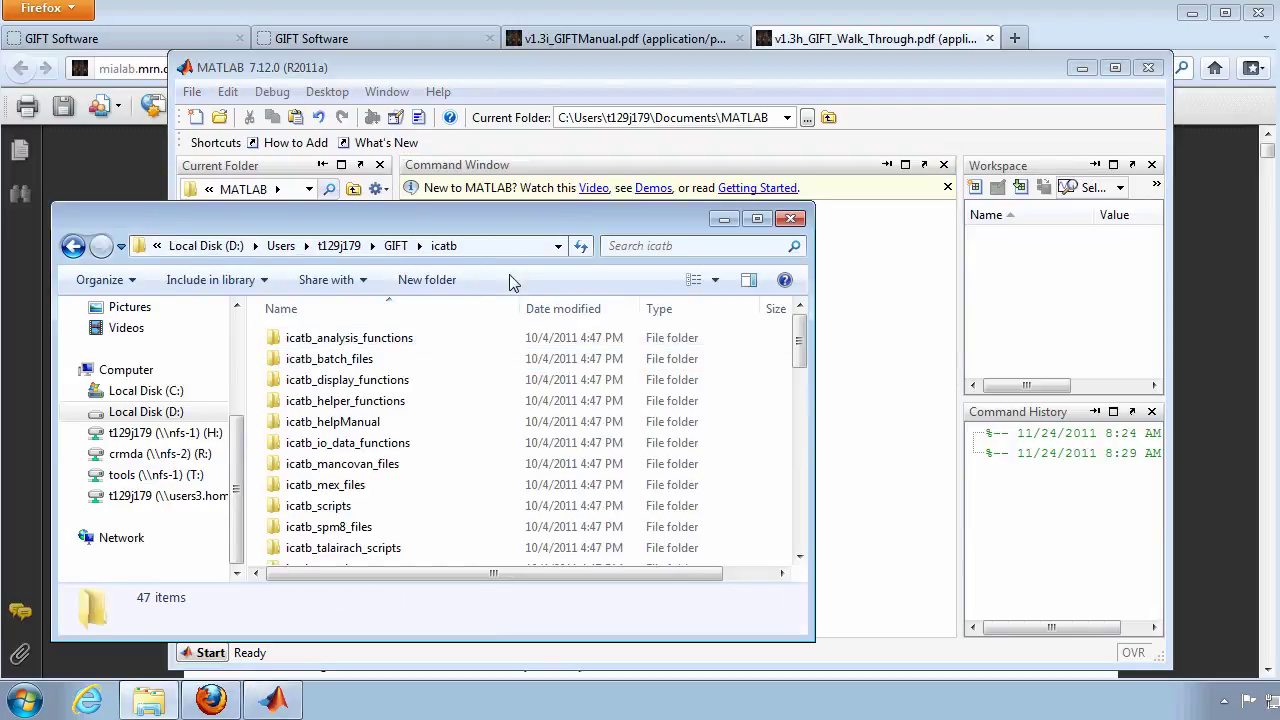
pyautogui.click(512, 245)
pyautogui.rightClick(285, 246)
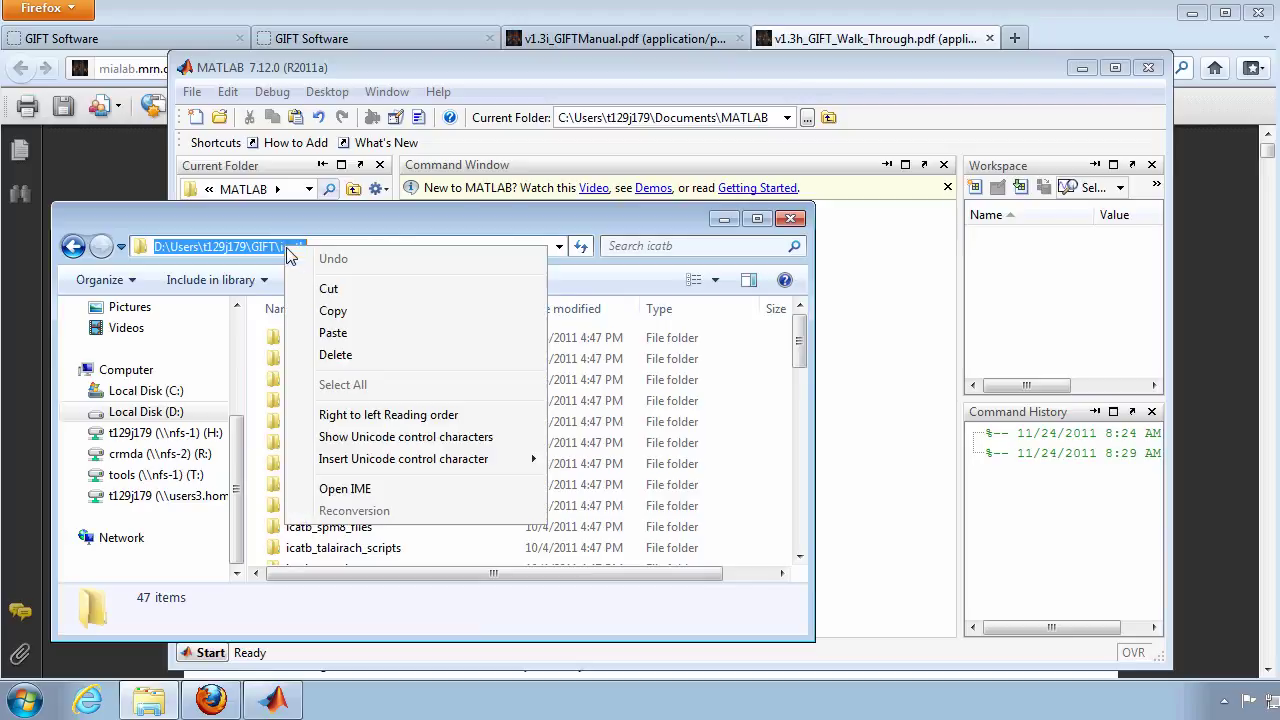
pyautogui.click(345, 316)
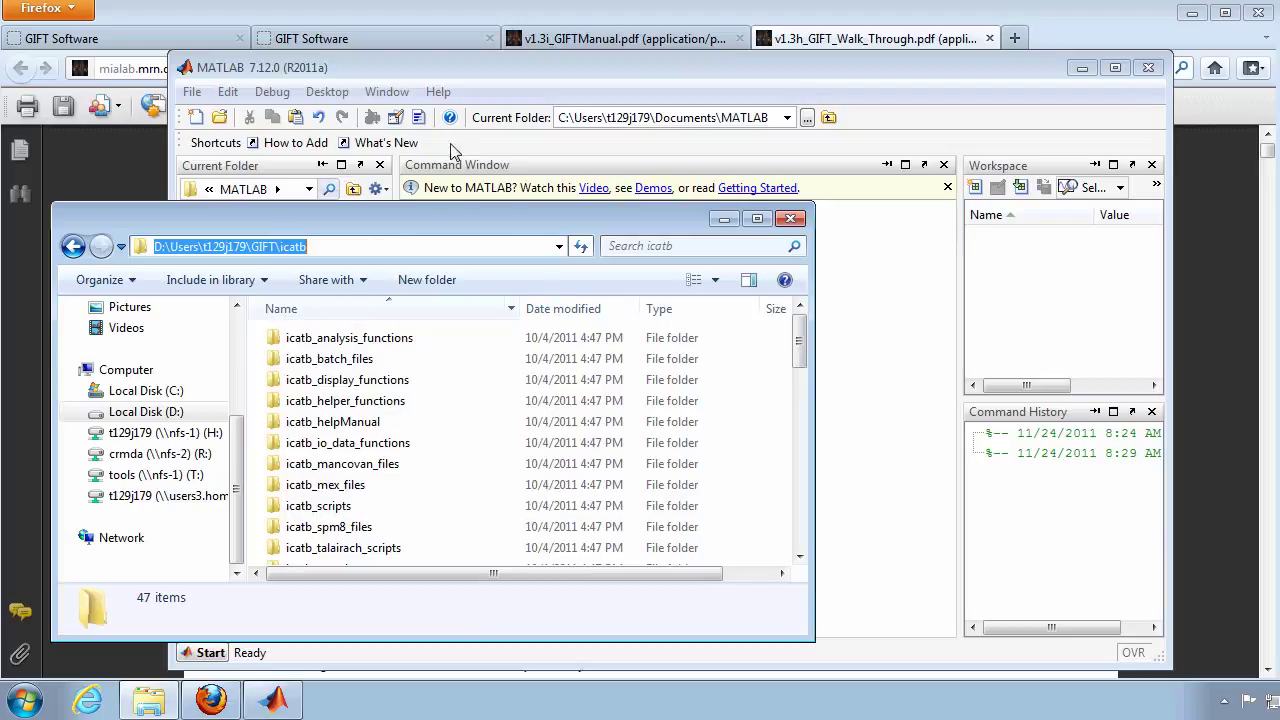
# - Run addpath with the icatb path, then start GIFT with the gift command
pyautogui.click(482, 66)
pyautogui.write('addpath')
pyautogui.rightClick(525, 214)
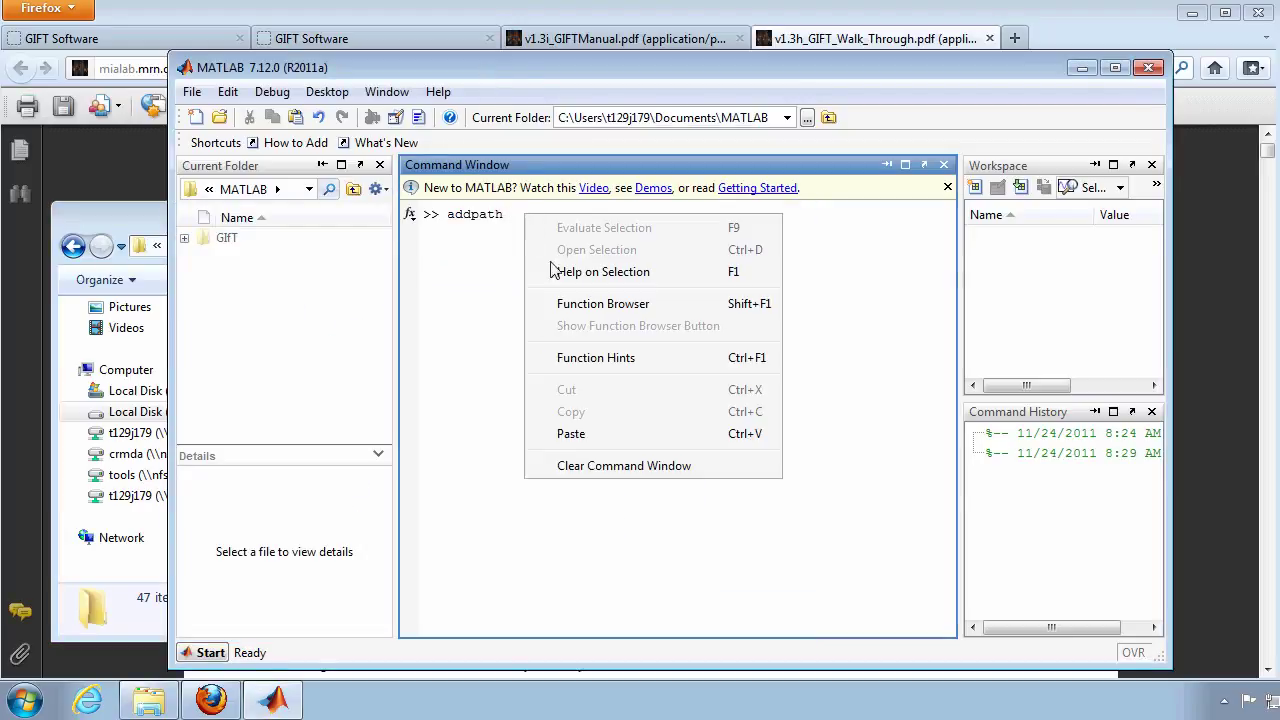
pyautogui.click(600, 436)
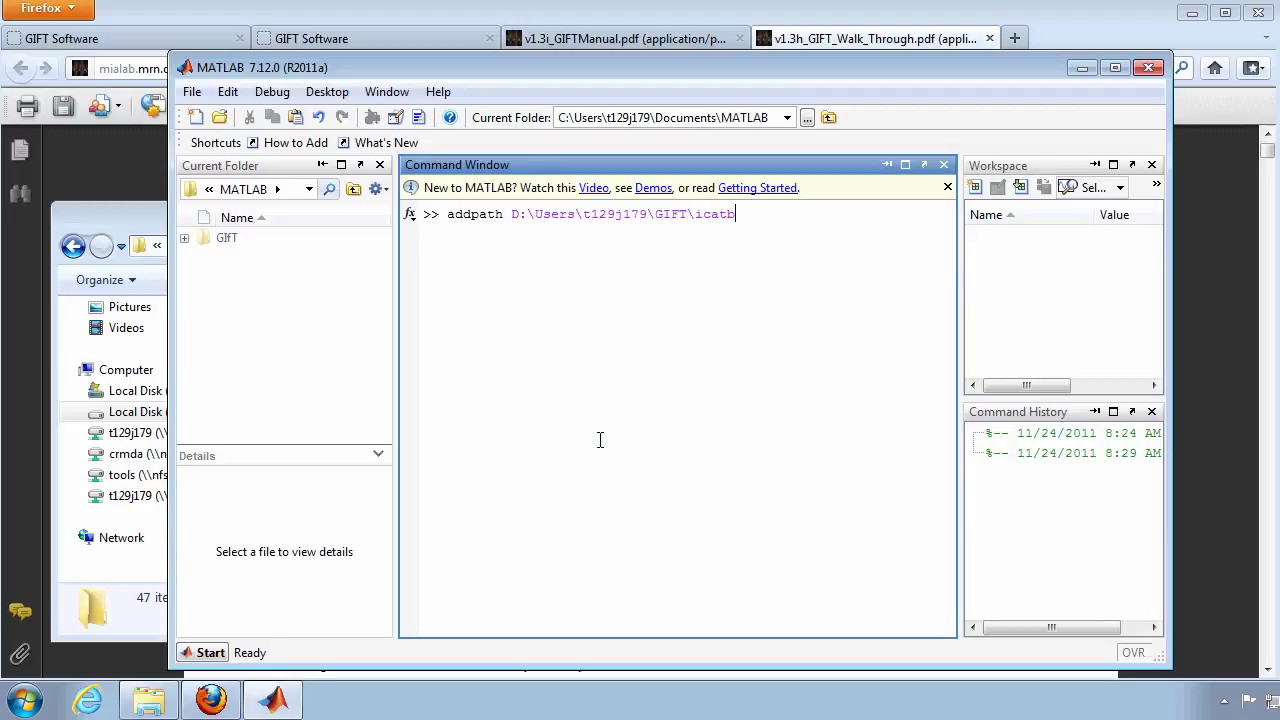
pyautogui.press('Return')
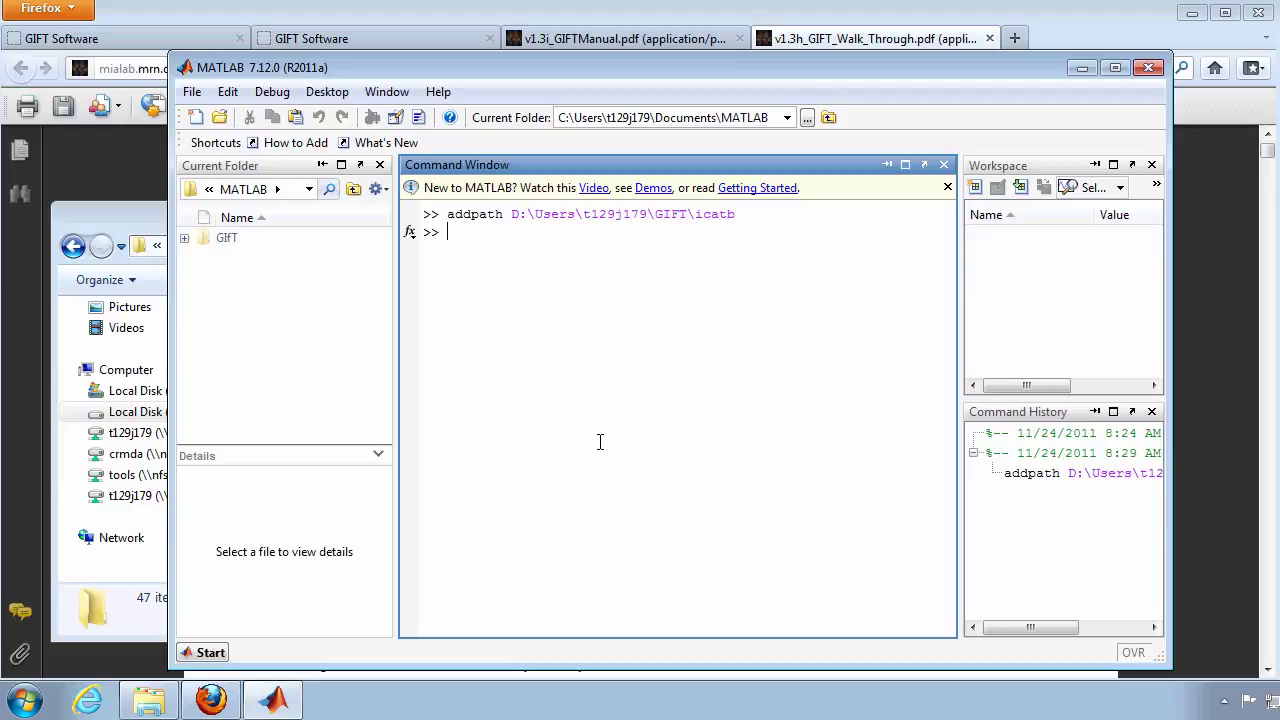
pyautogui.write('gift')
pyautogui.press('Return')
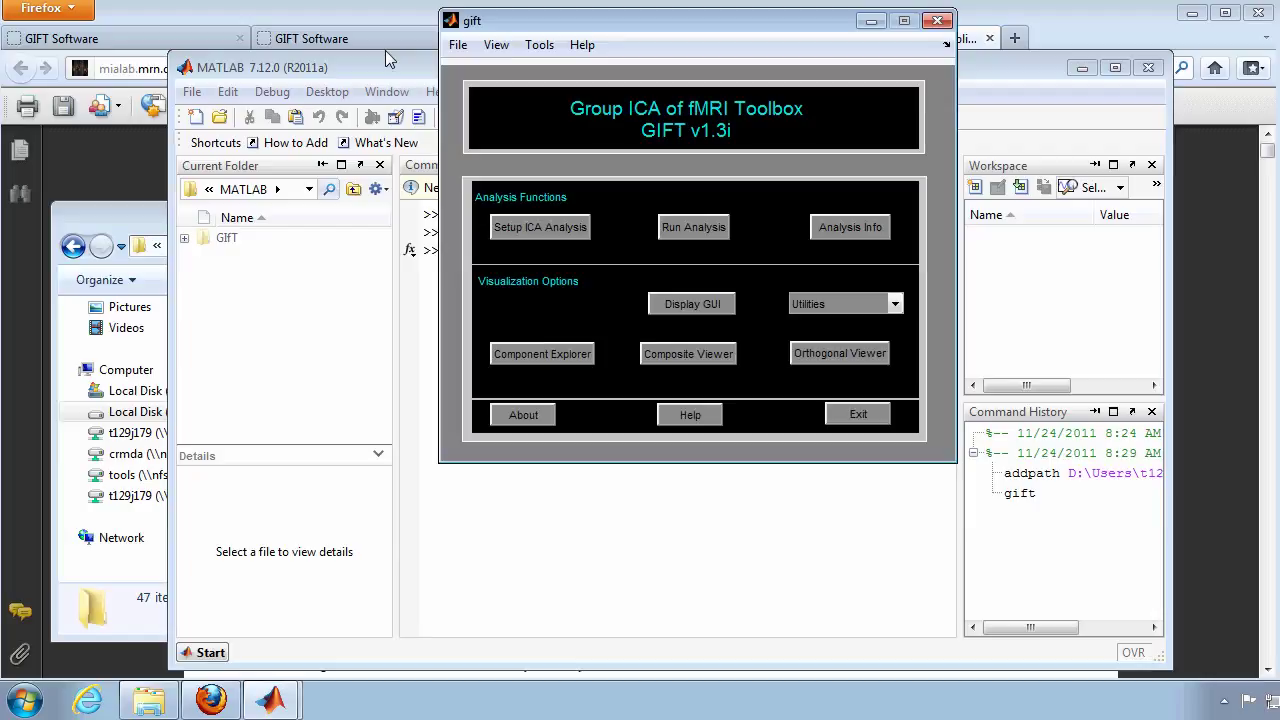
# - Create a folder named GIFT output inside the GIFT folder and open it
pyautogui.click(111, 212)
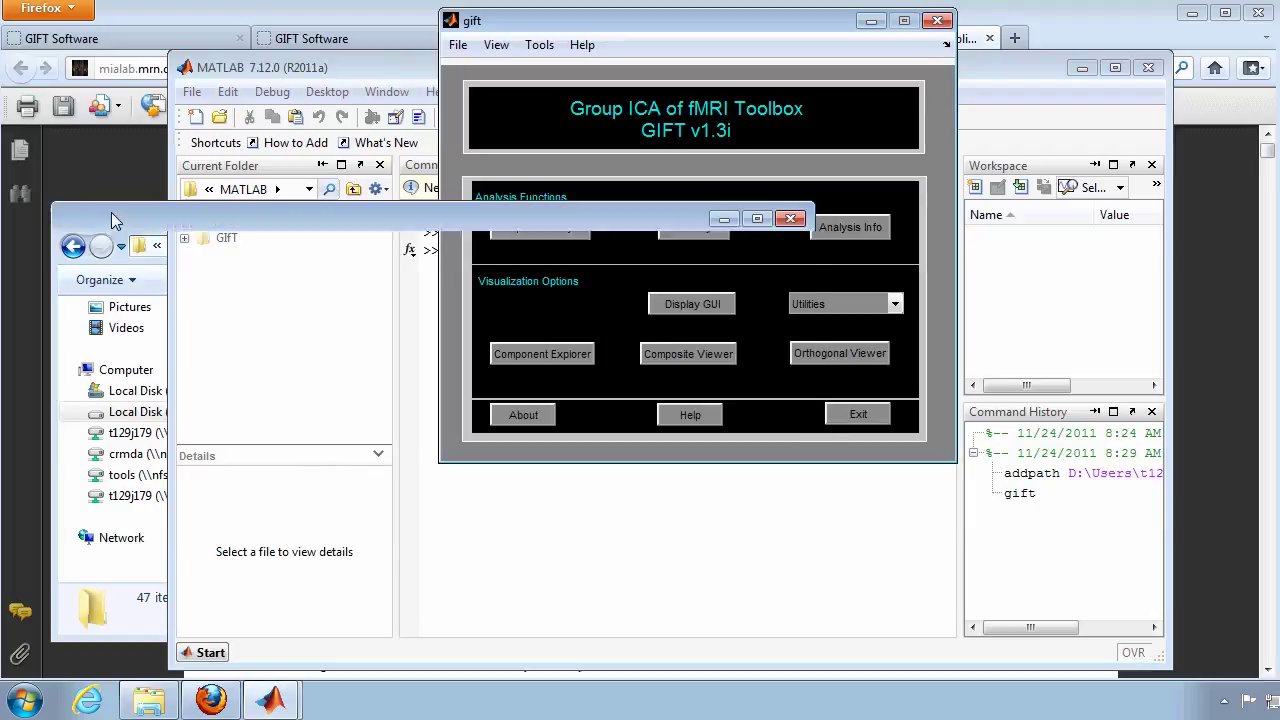
pyautogui.click(396, 246)
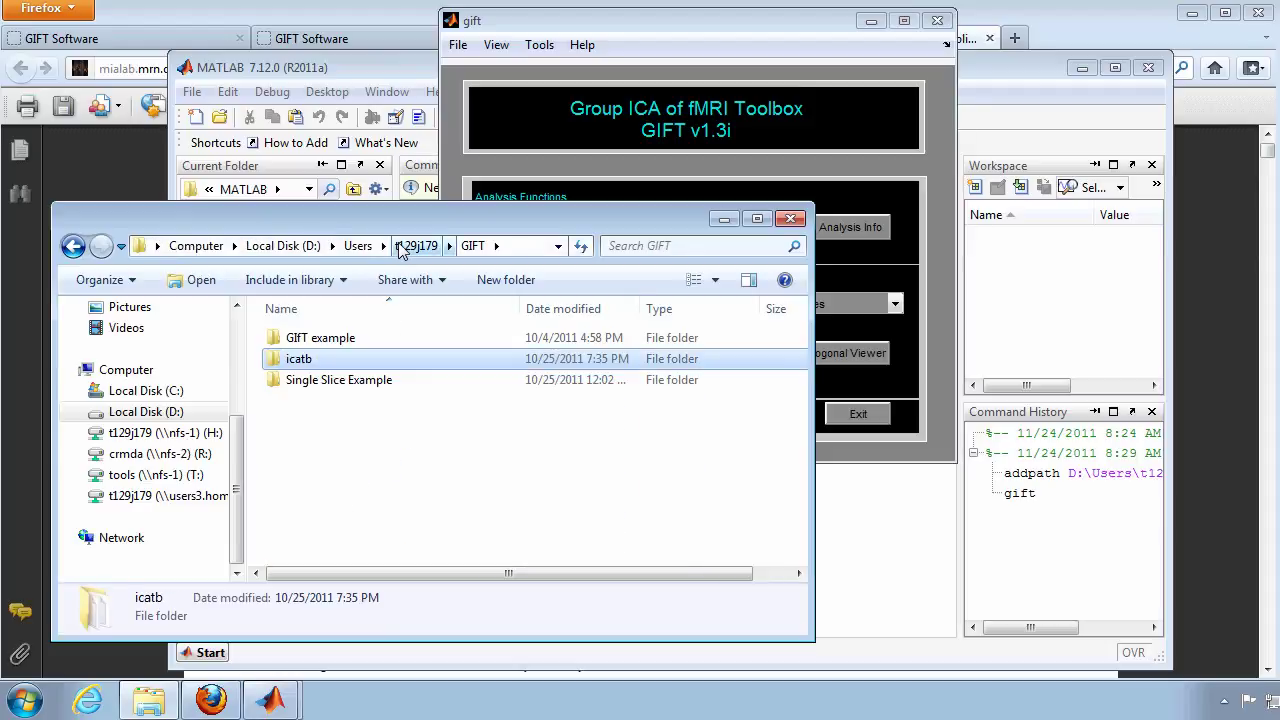
pyautogui.click(510, 279)
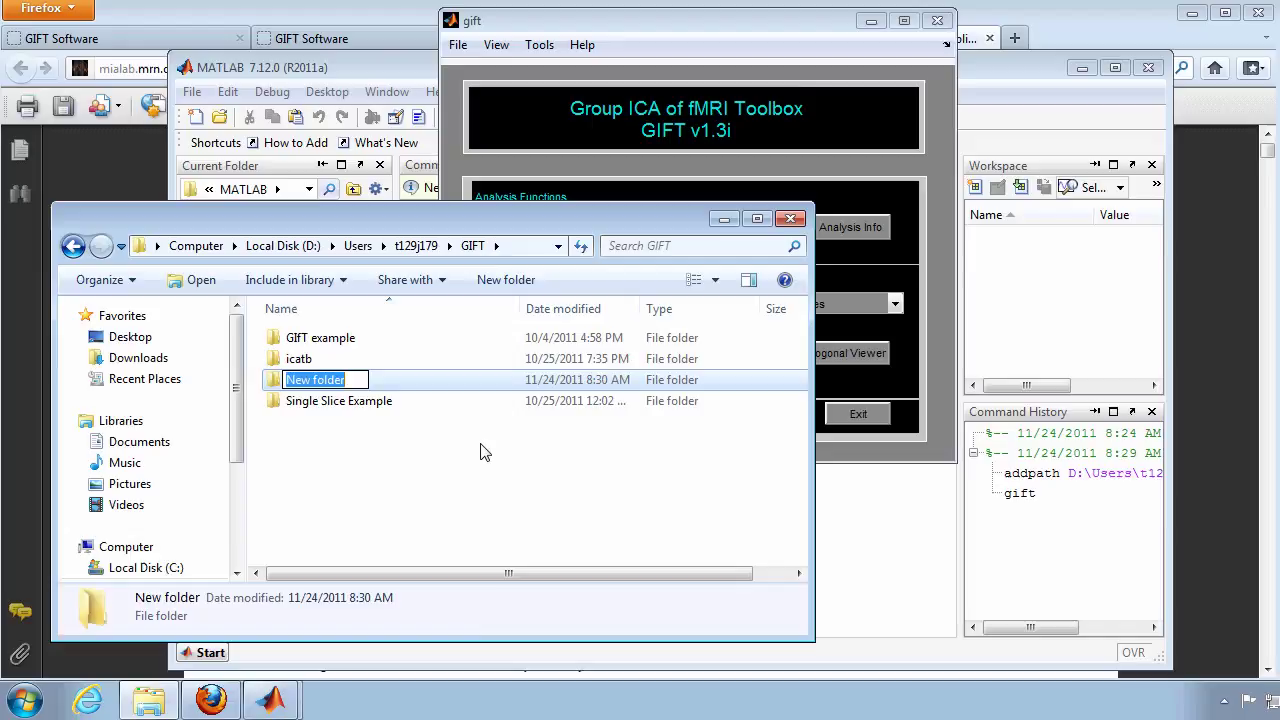
pyautogui.write('GIFT output')
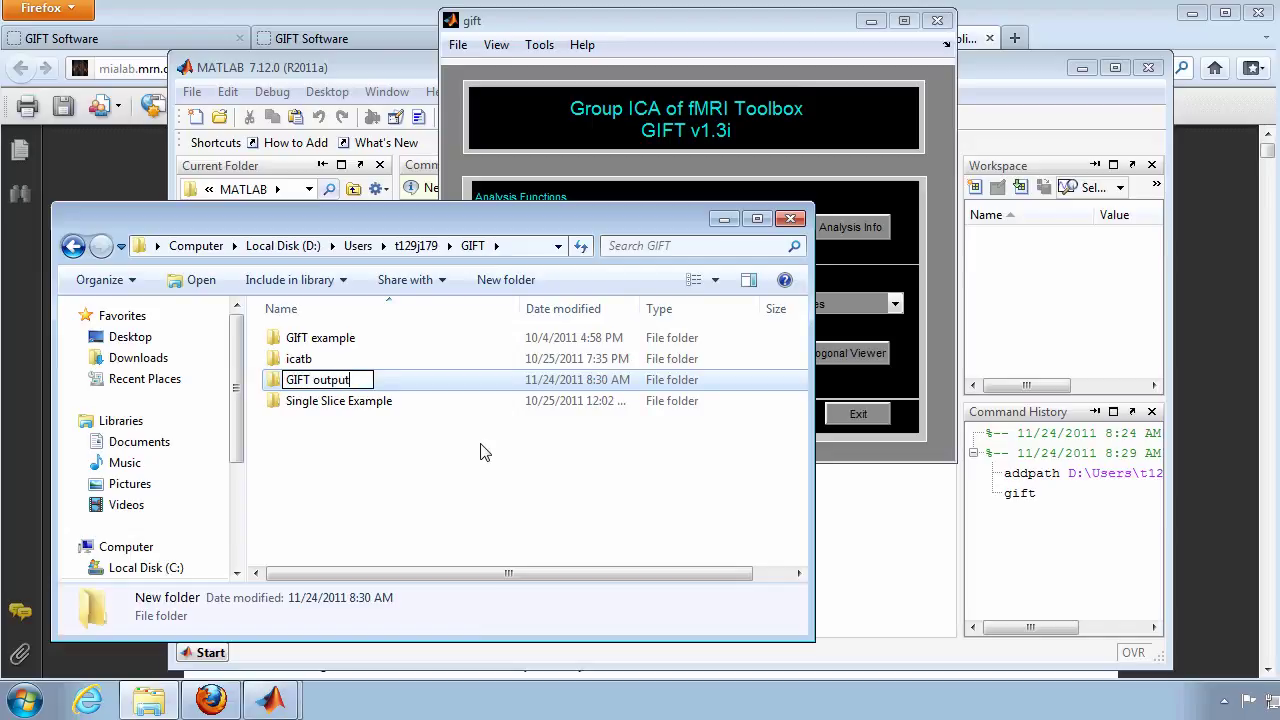
pyautogui.press('Return')
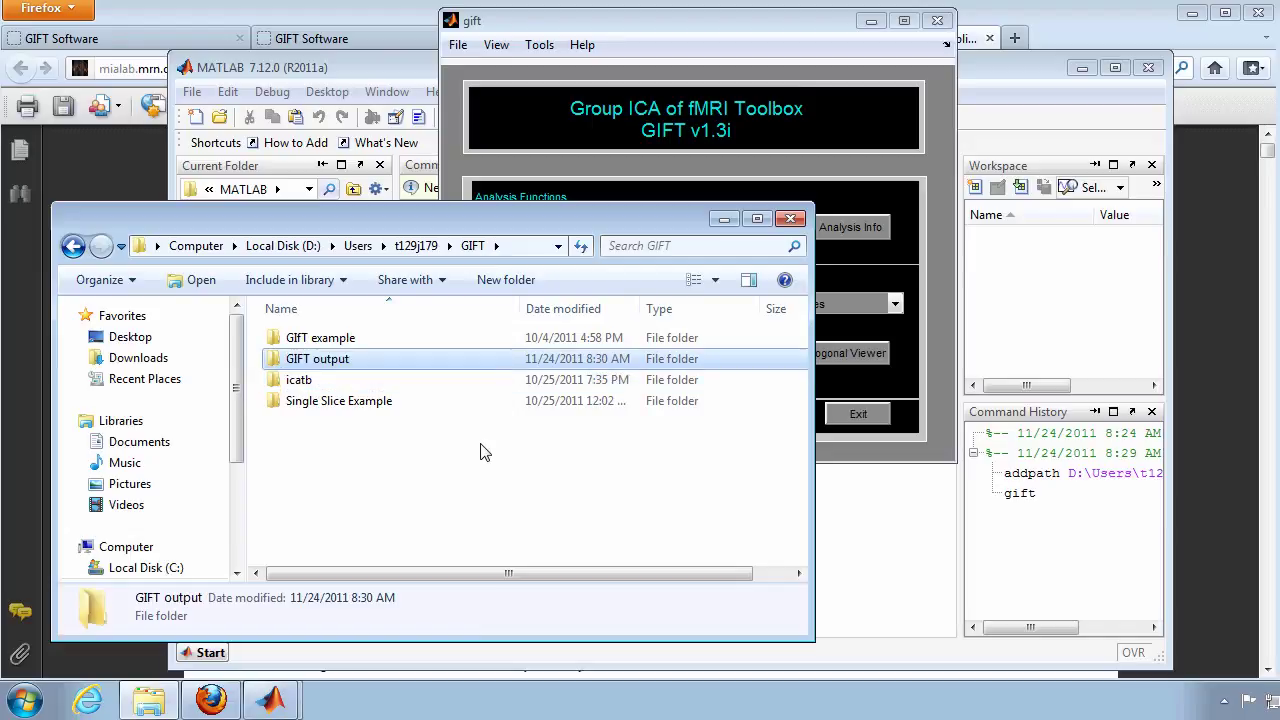
pyautogui.press('Return')
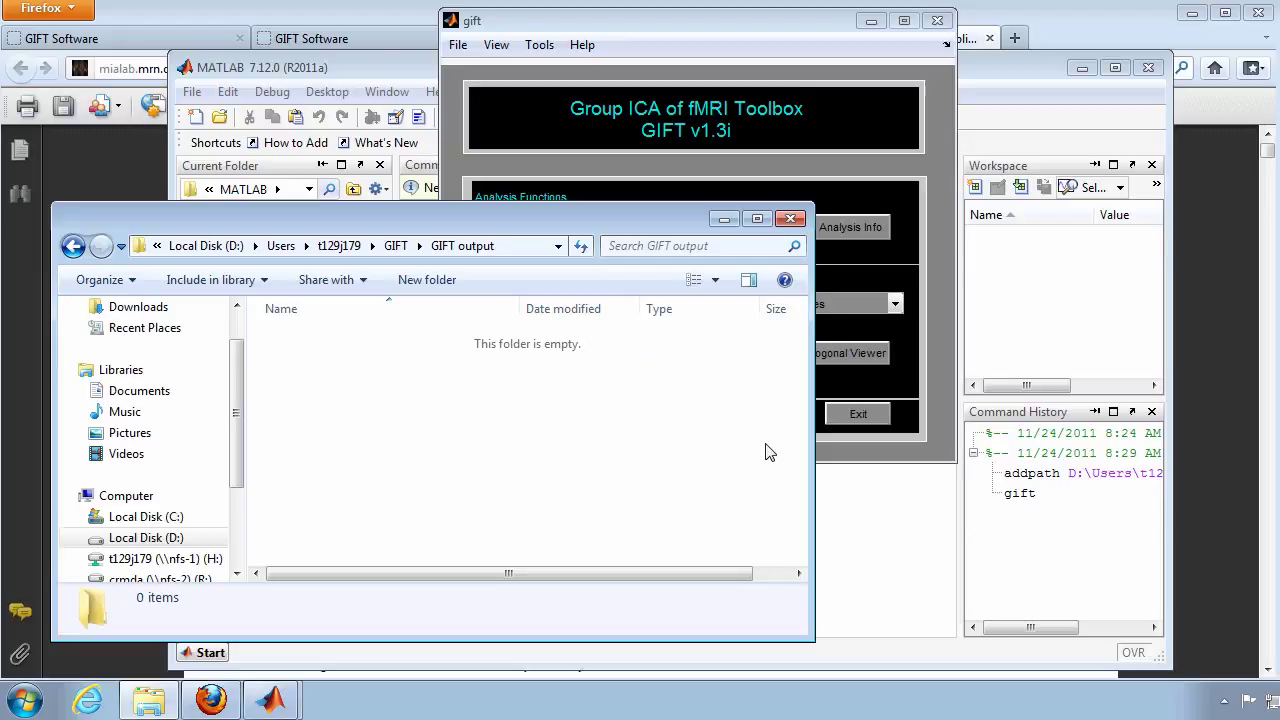
# - Create a test01 folder inside GIFT output, open it, and show its full path
pyautogui.click(440, 280)
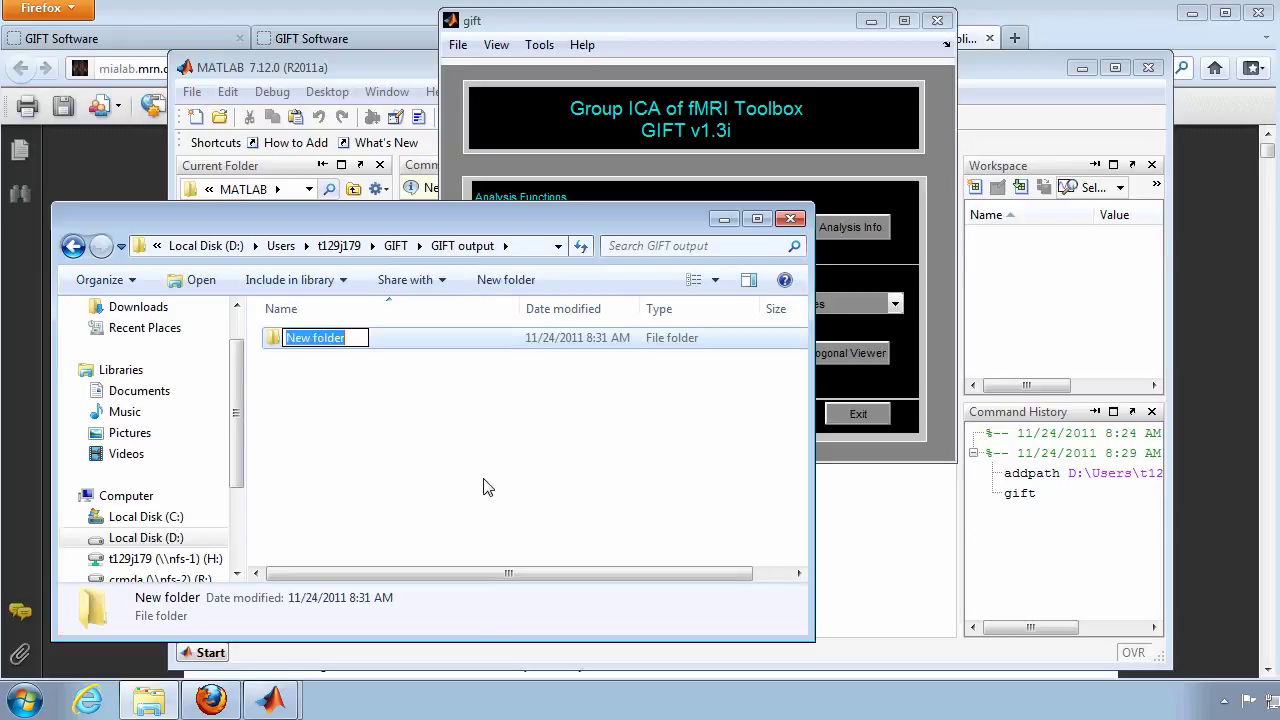
pyautogui.write('test')
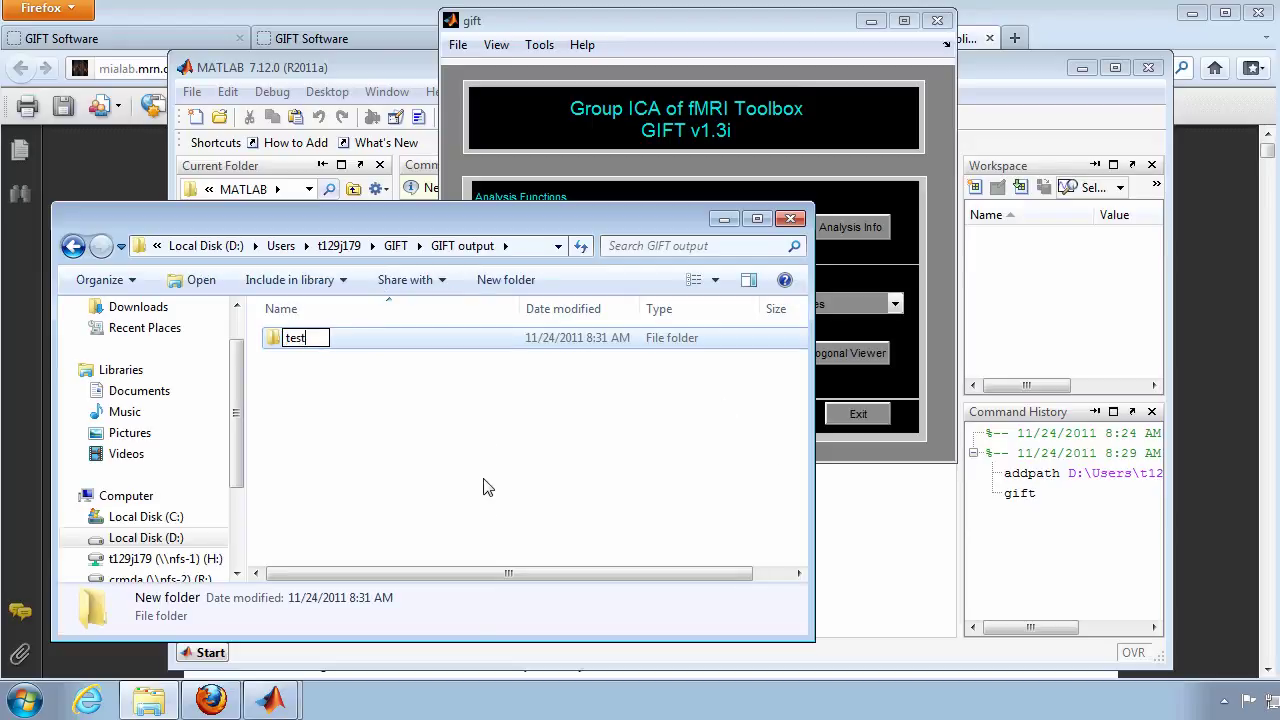
pyautogui.write('01')
pyautogui.press('Return')
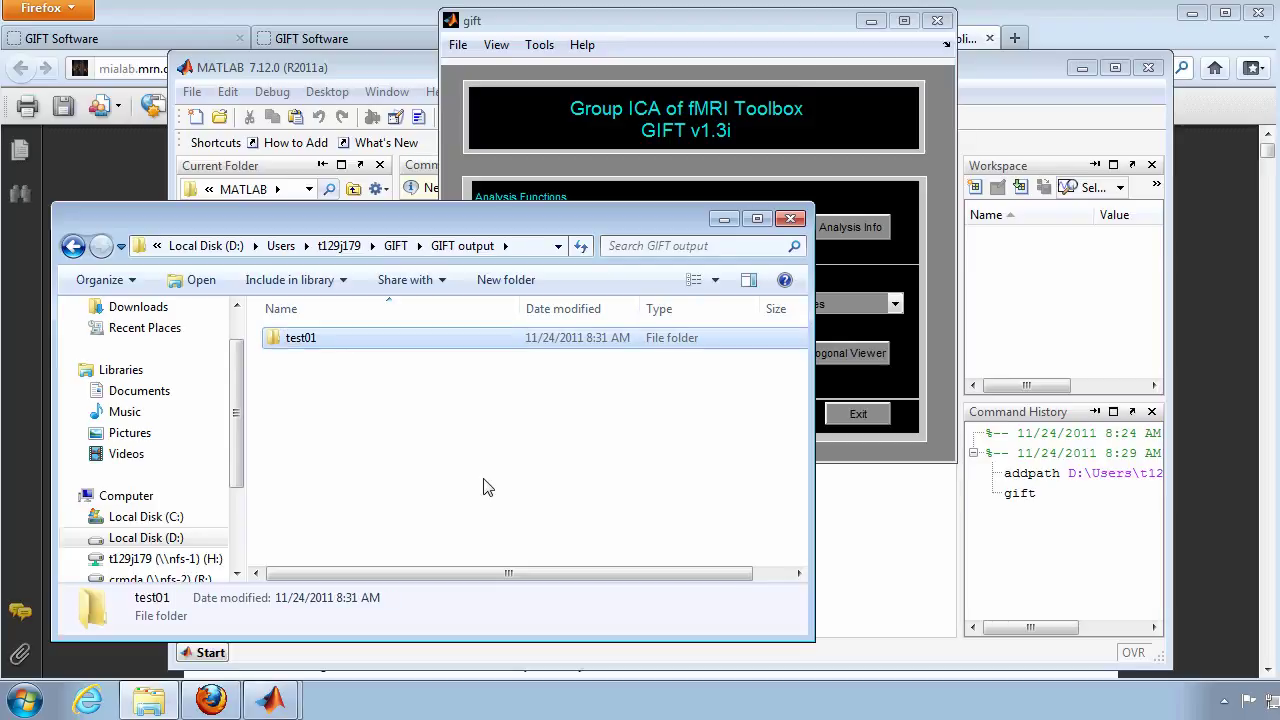
pyautogui.doubleClick(477, 345)
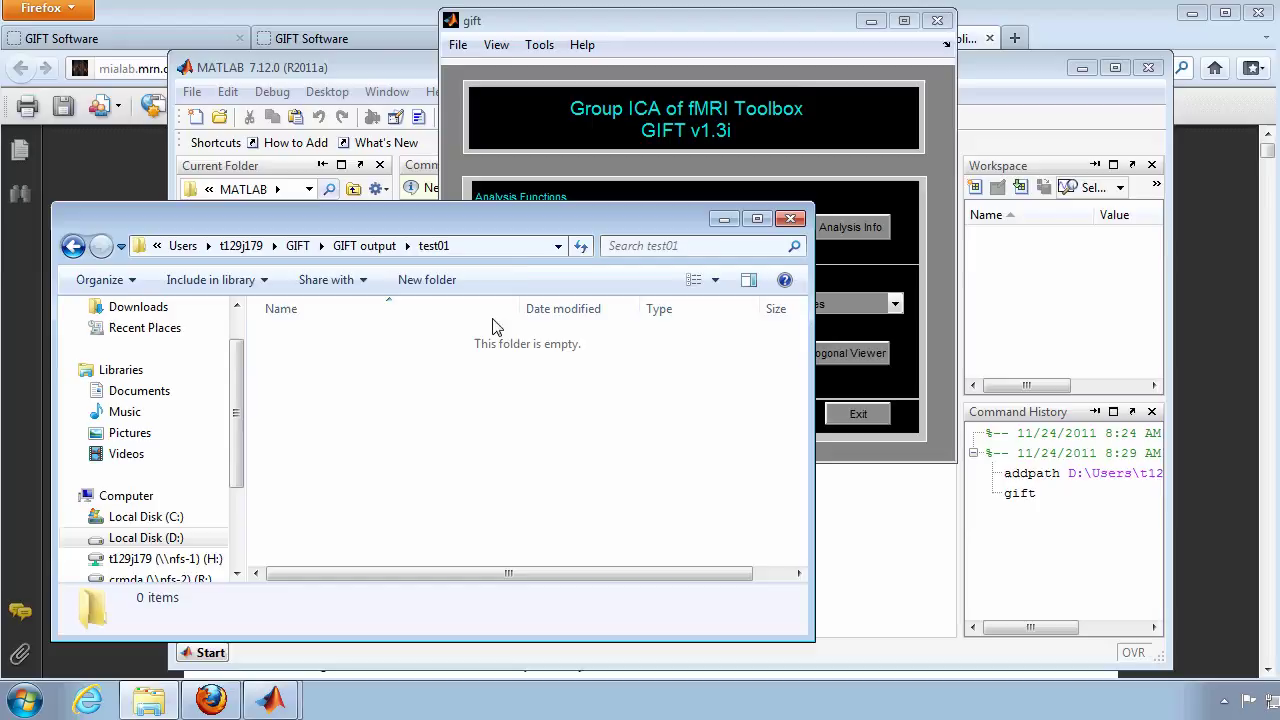
pyautogui.click(522, 255)
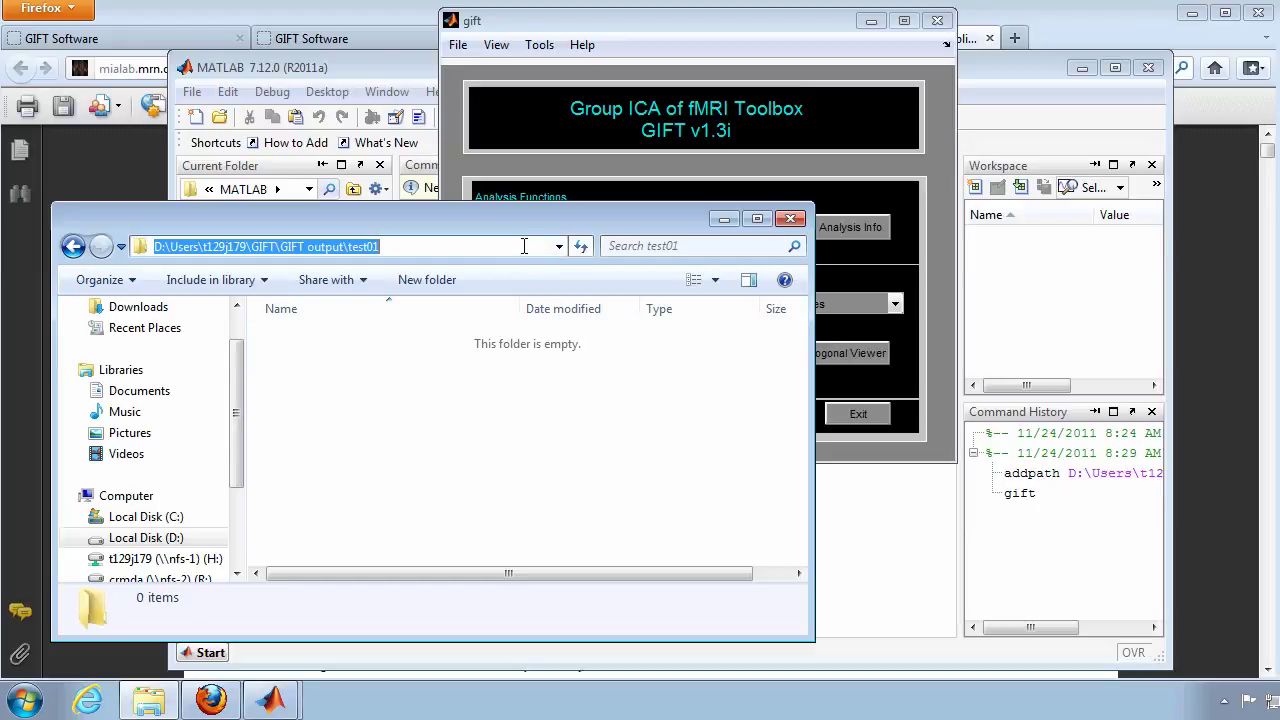
pyautogui.click(668, 28)
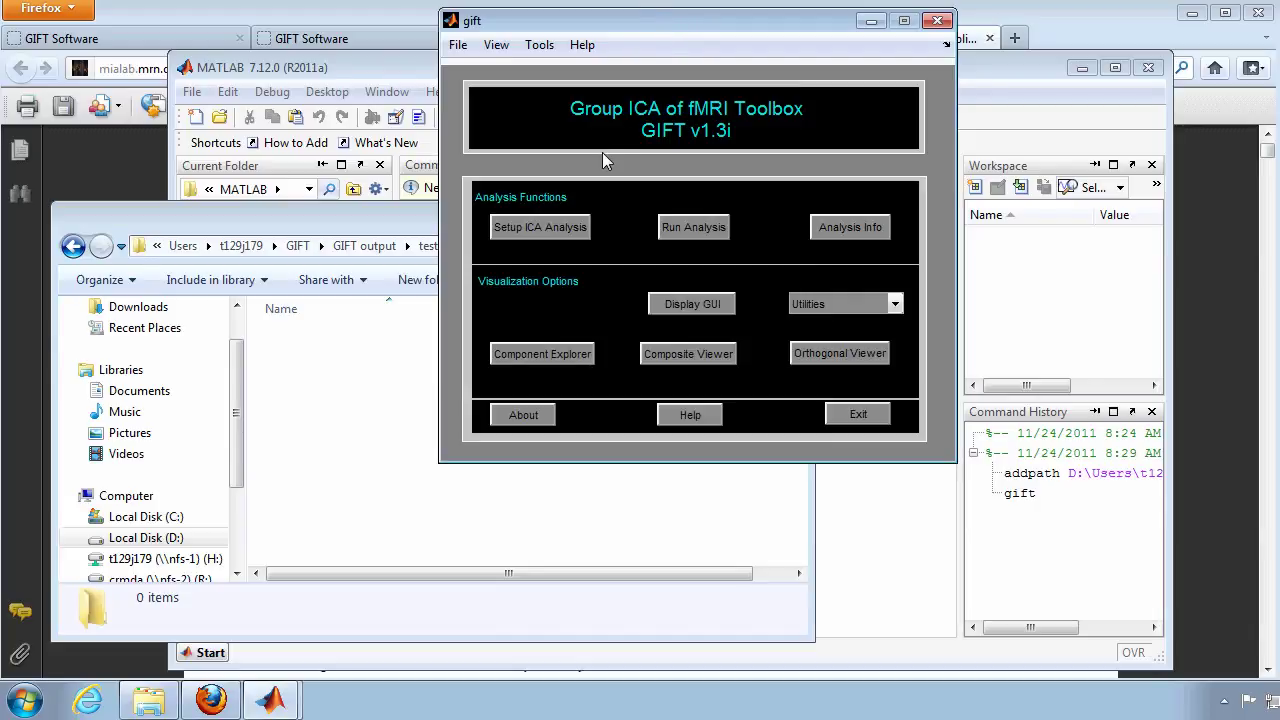
# - Start a new ICA setup and paste the copied test01 path as the output directory
pyautogui.click(560, 224)
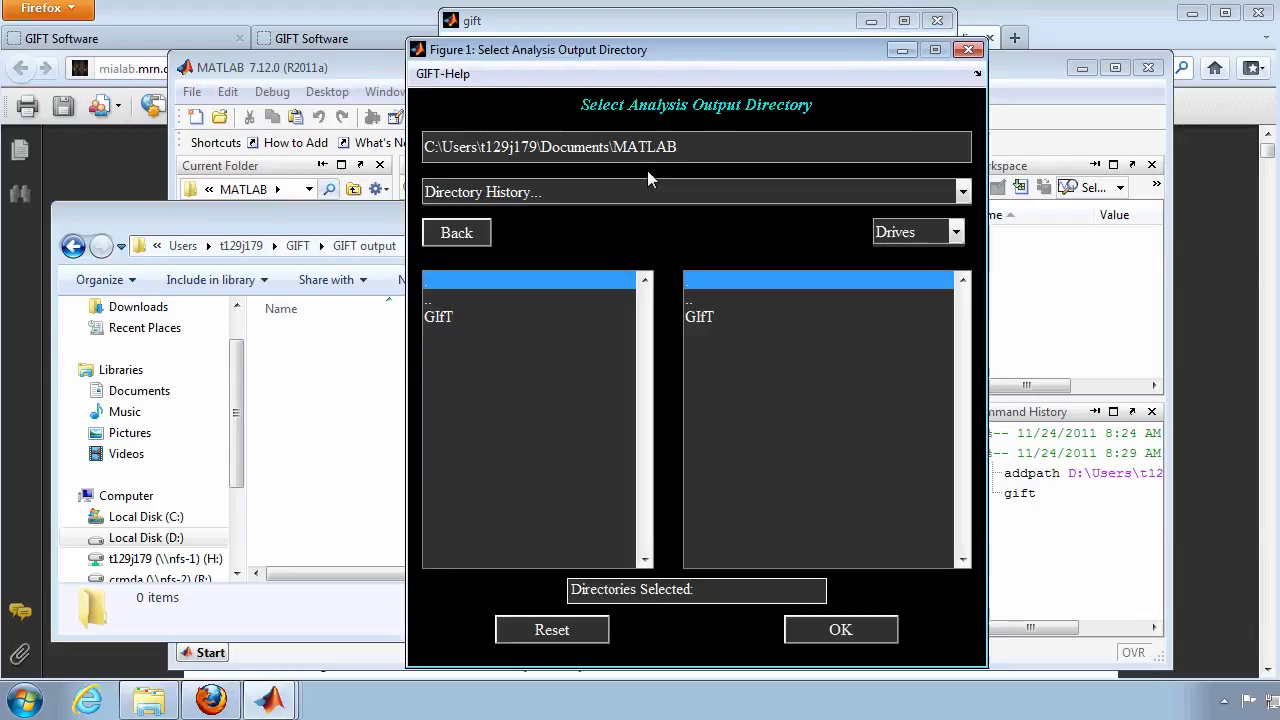
pyautogui.click(718, 151)
pyautogui.click(344, 225)
pyautogui.click(433, 246)
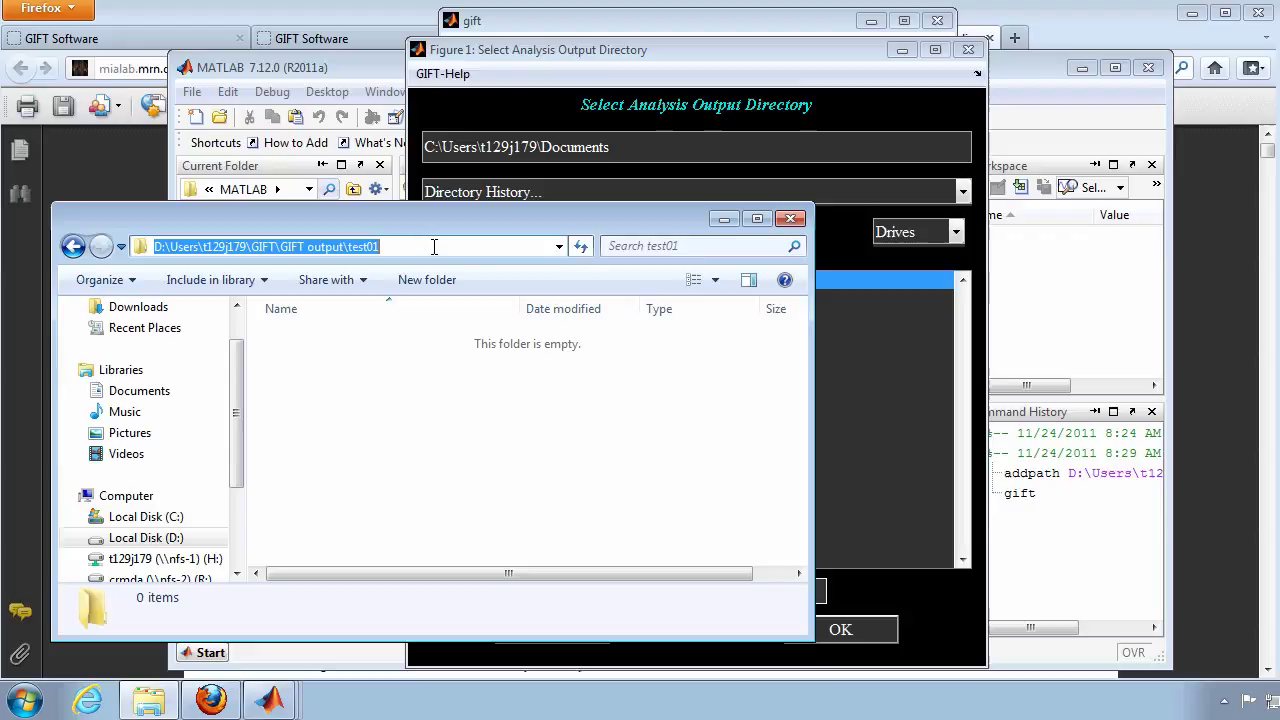
pyautogui.rightClick(433, 246)
pyautogui.click(455, 311)
pyautogui.click(612, 147)
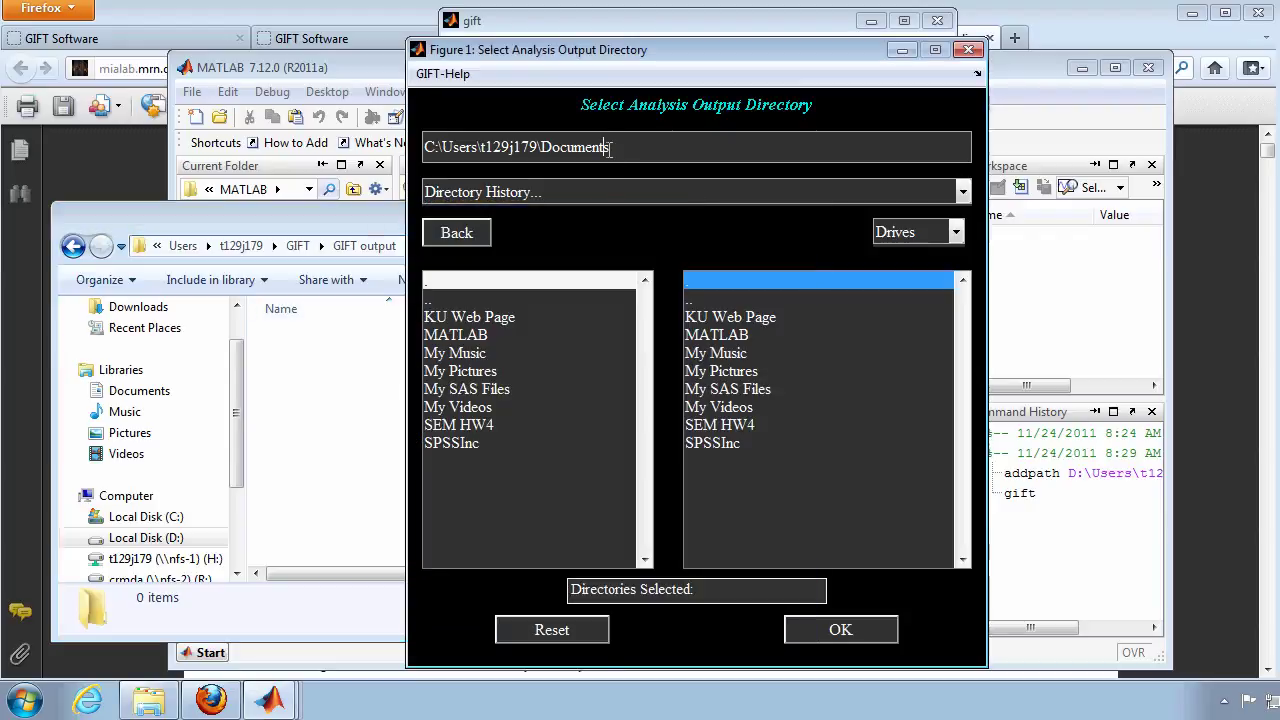
pyautogui.moveTo(622, 147); pyautogui.dragTo(424, 147)
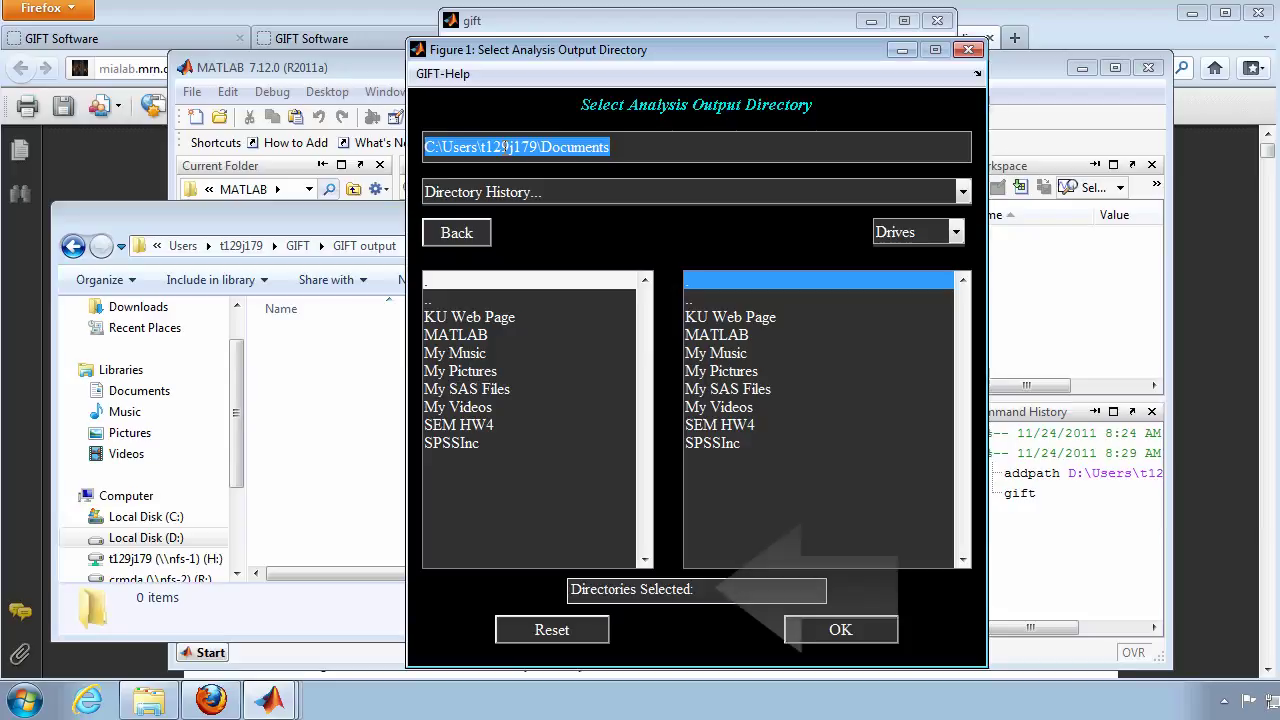
pyautogui.hotkey('ctrl', 'v')
pyautogui.write('est01')
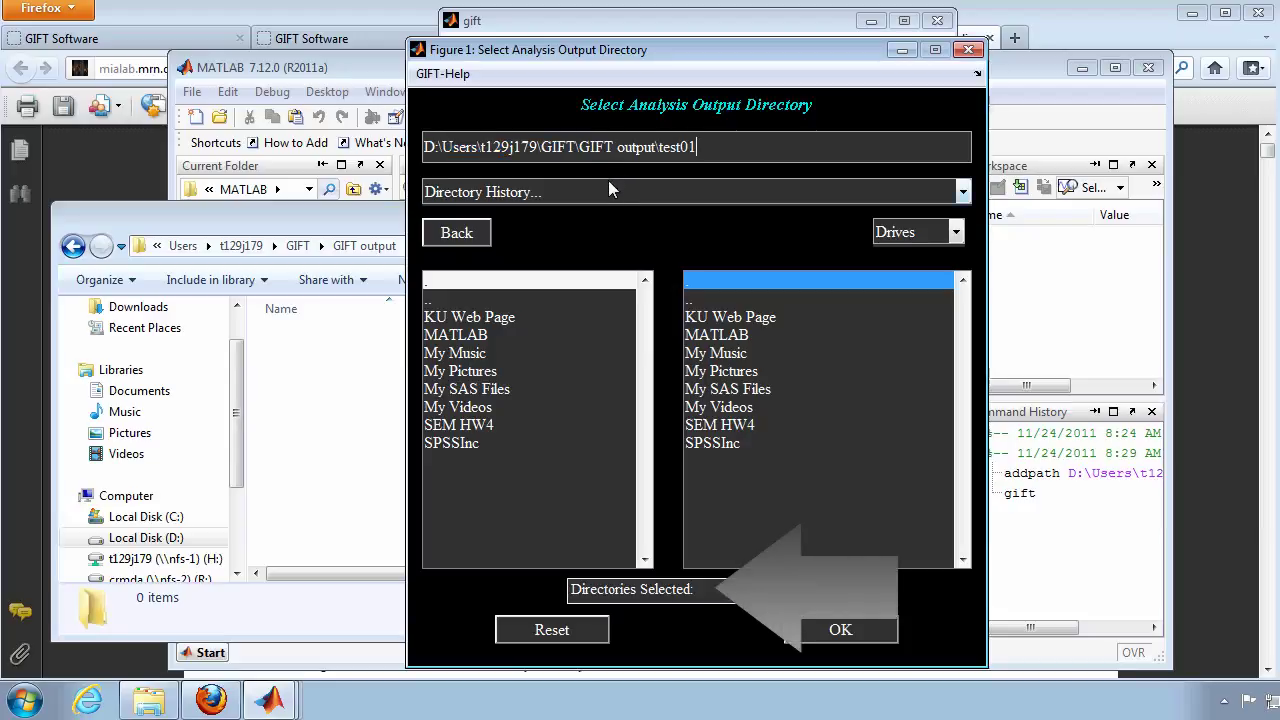
pyautogui.press('Return')
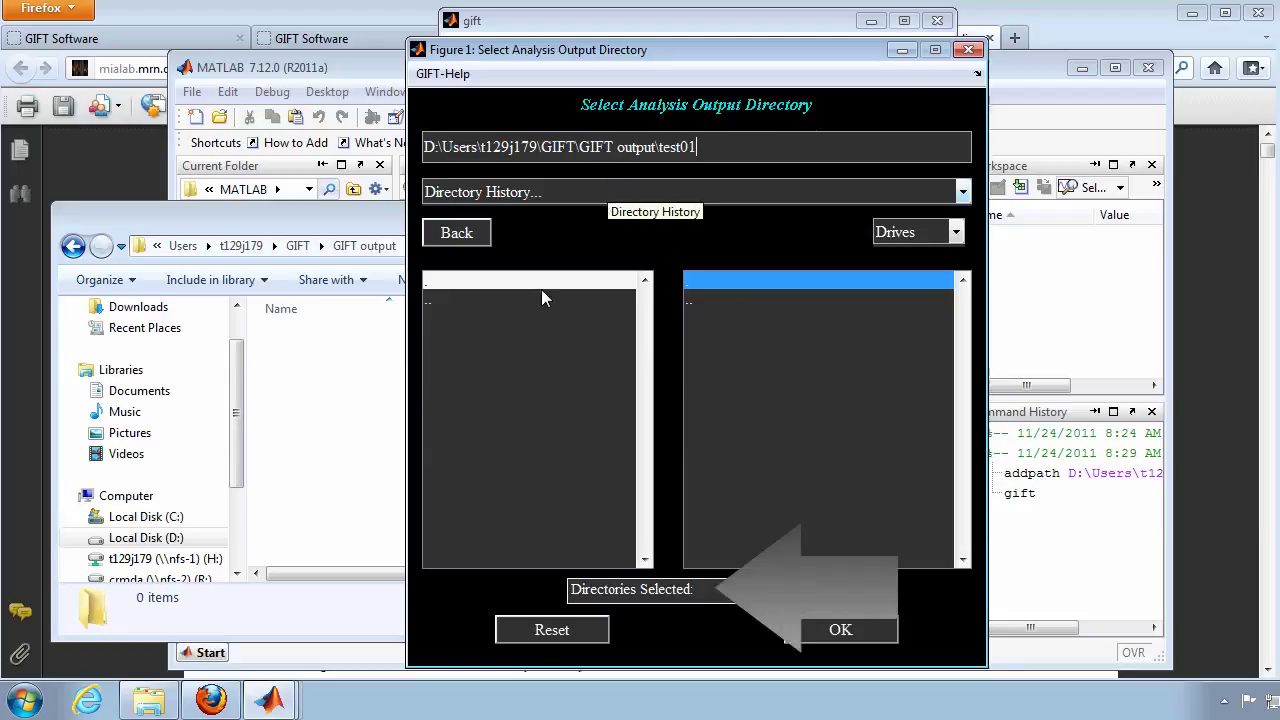
# - Select test01 from the GIFT output folder and confirm it as the output directory
pyautogui.click(460, 283)
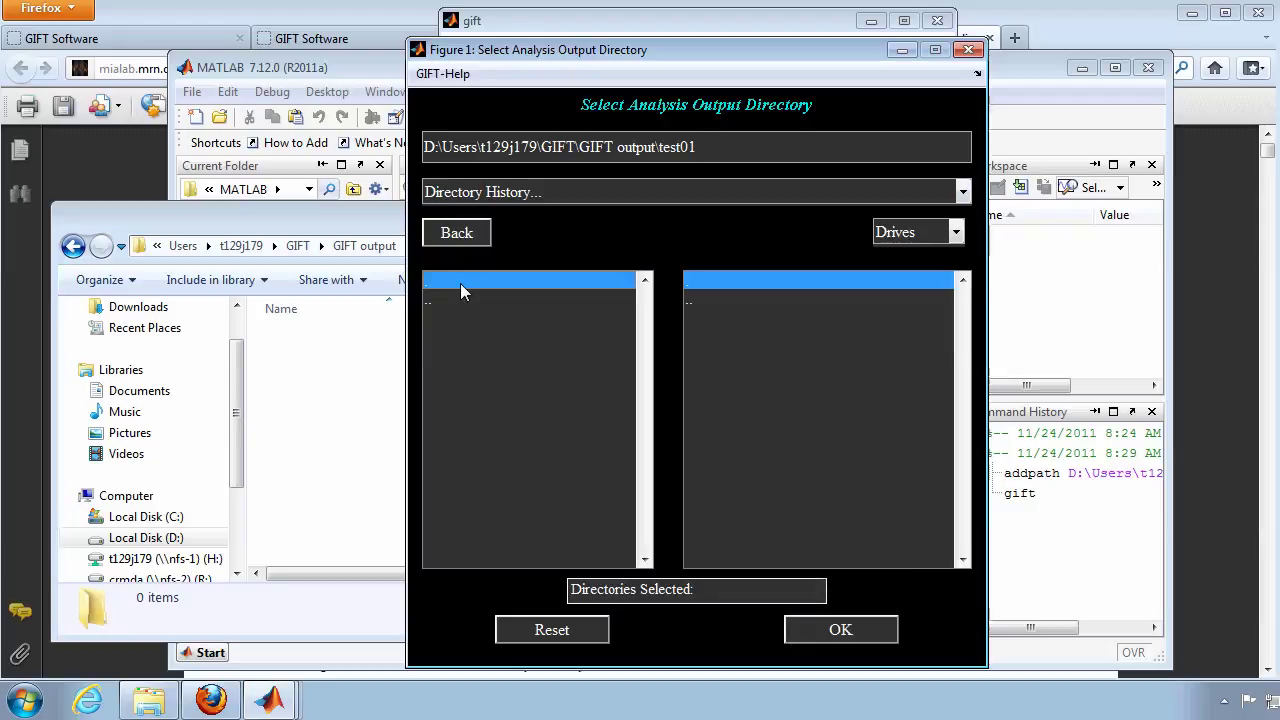
pyautogui.click(459, 240)
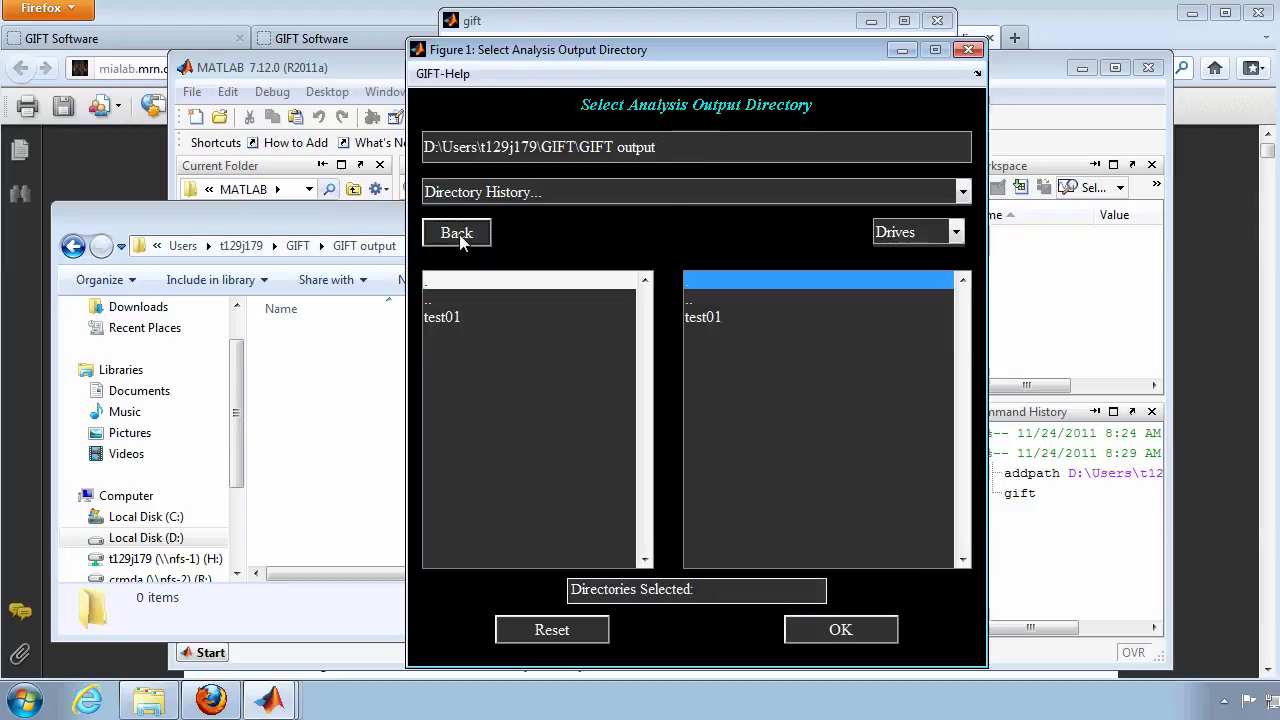
pyautogui.doubleClick(459, 316)
pyautogui.click(454, 232)
pyautogui.click(712, 318)
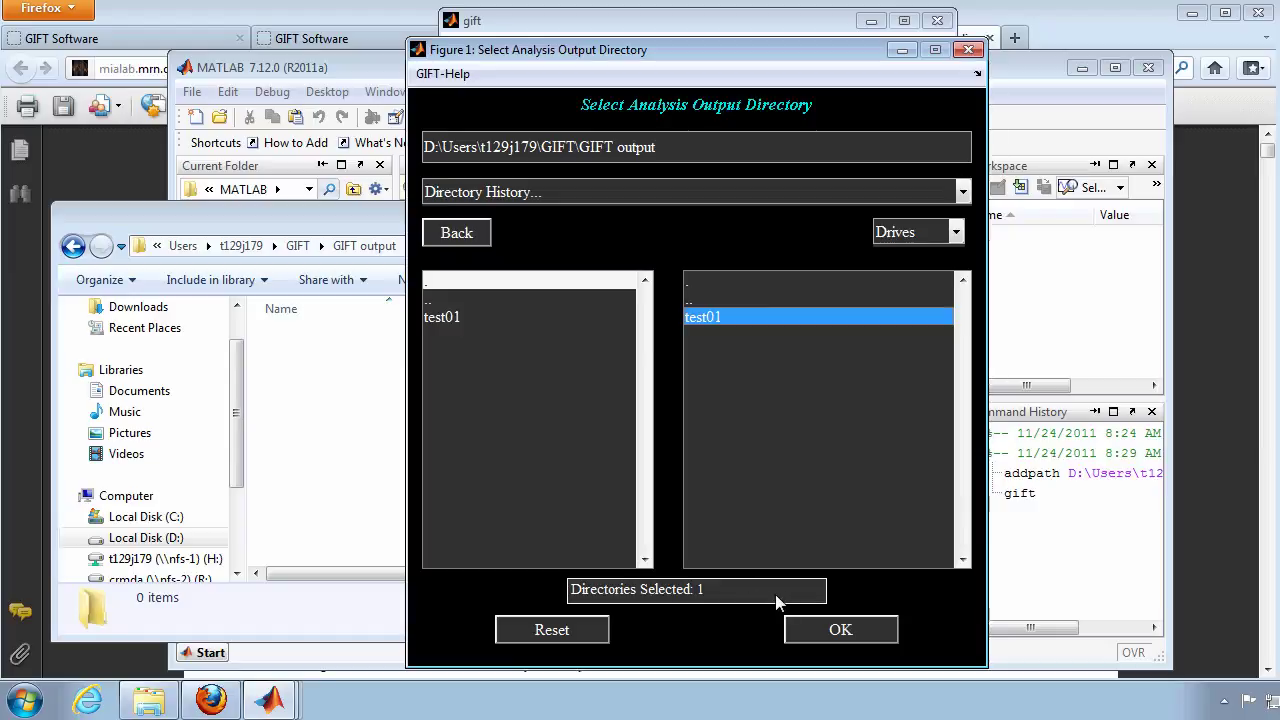
pyautogui.click(843, 631)
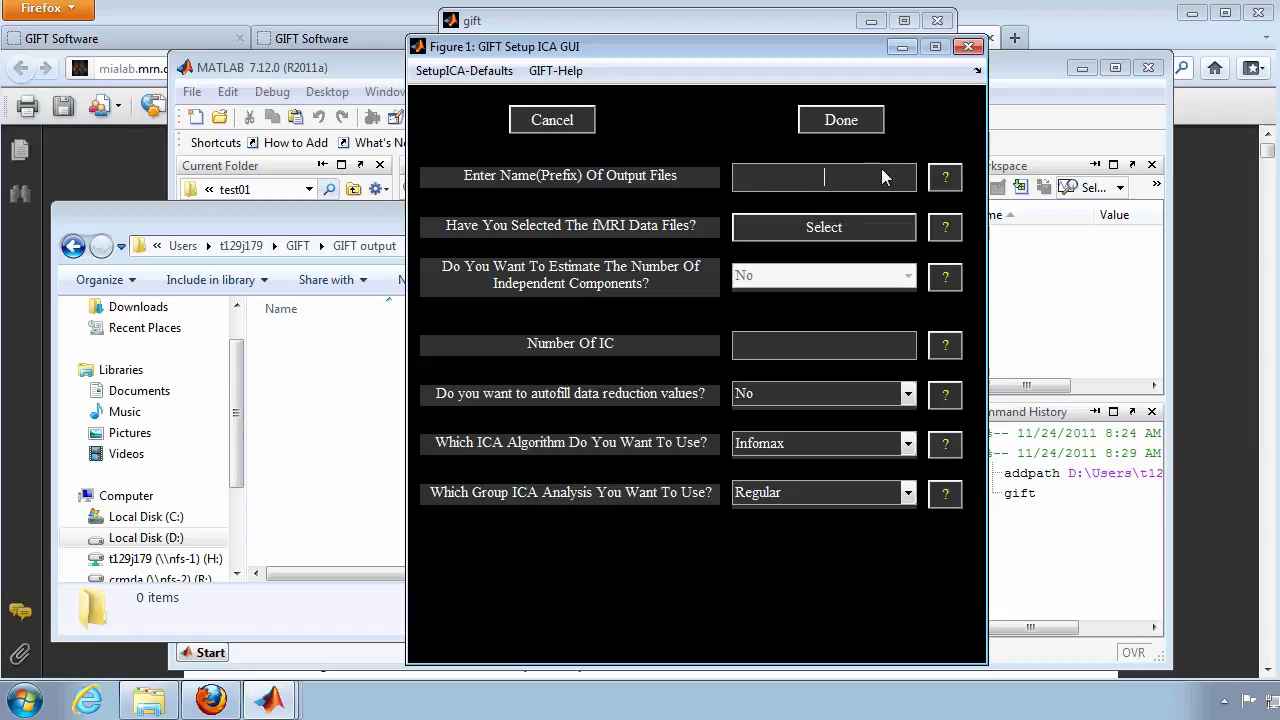
# - Set the output prefix to test01.fastica and specify that the subject data is in one folder
pyautogui.write('test01.fastica')
pyautogui.click(815, 230)
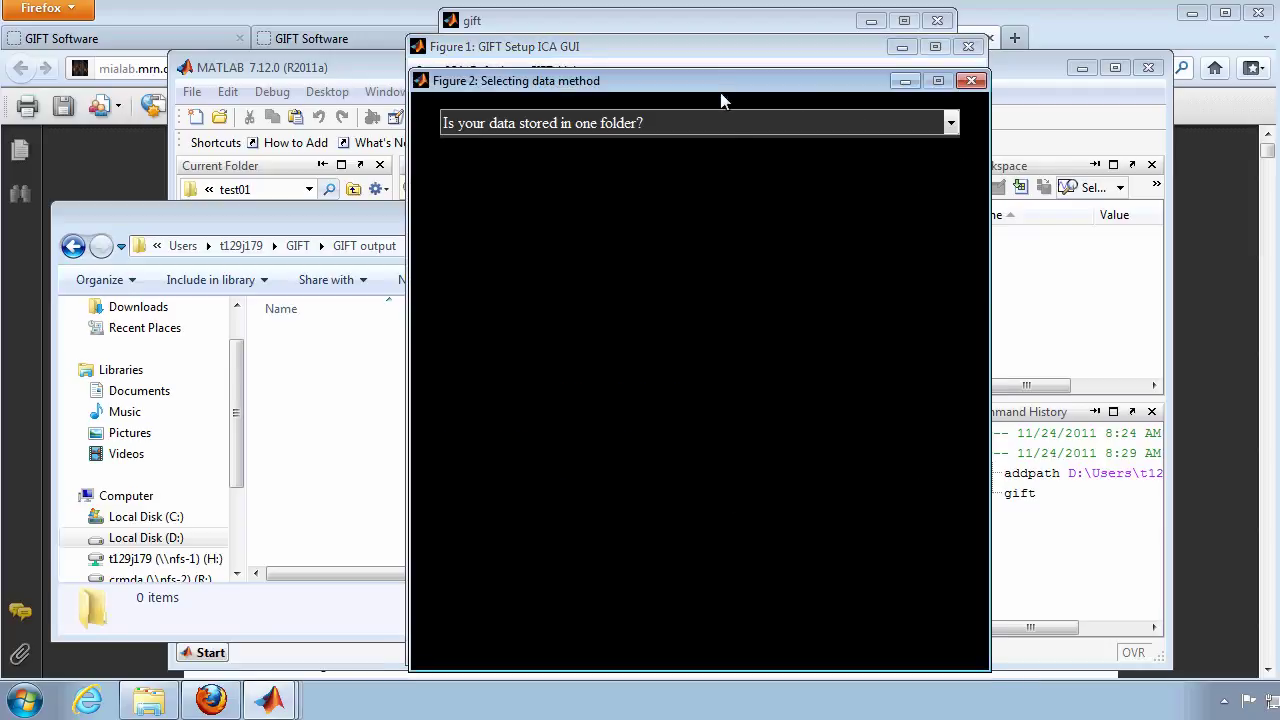
pyautogui.click(724, 126)
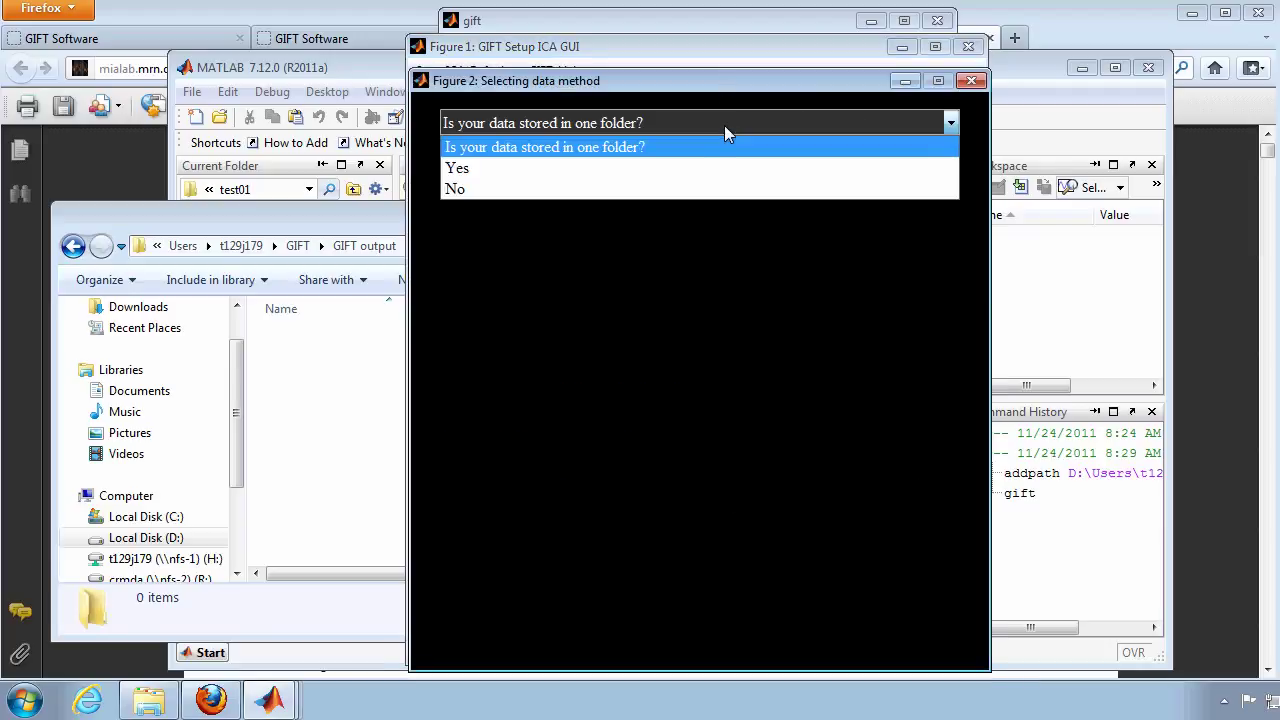
pyautogui.click(673, 177)
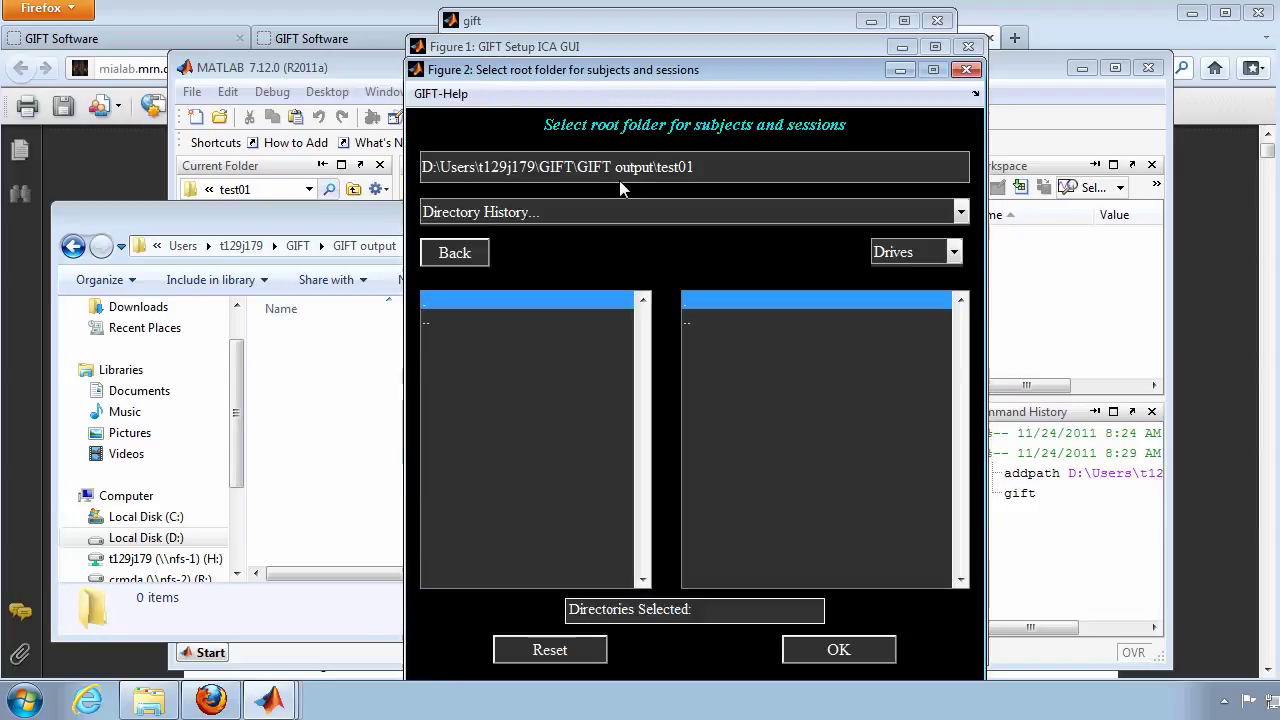
# - Choose GIfT example, under the GIFT folder, as the root folder of the subject data
pyautogui.click(464, 258)
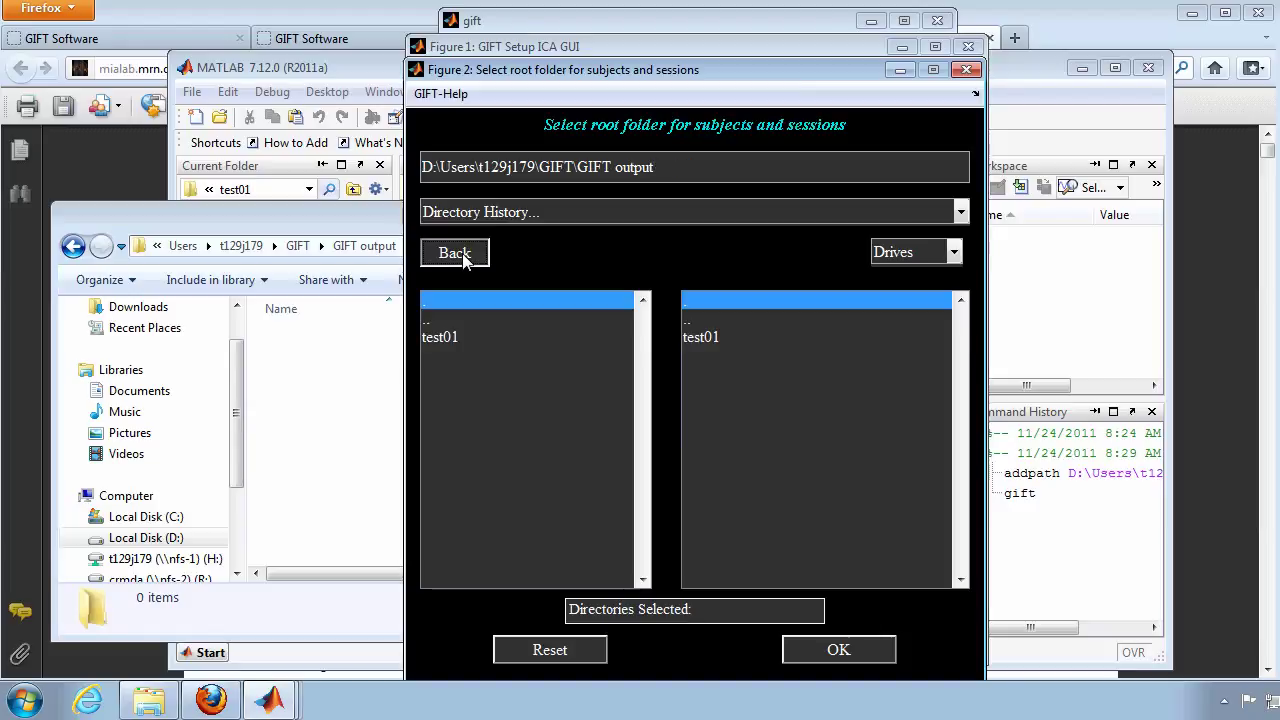
pyautogui.click(463, 258)
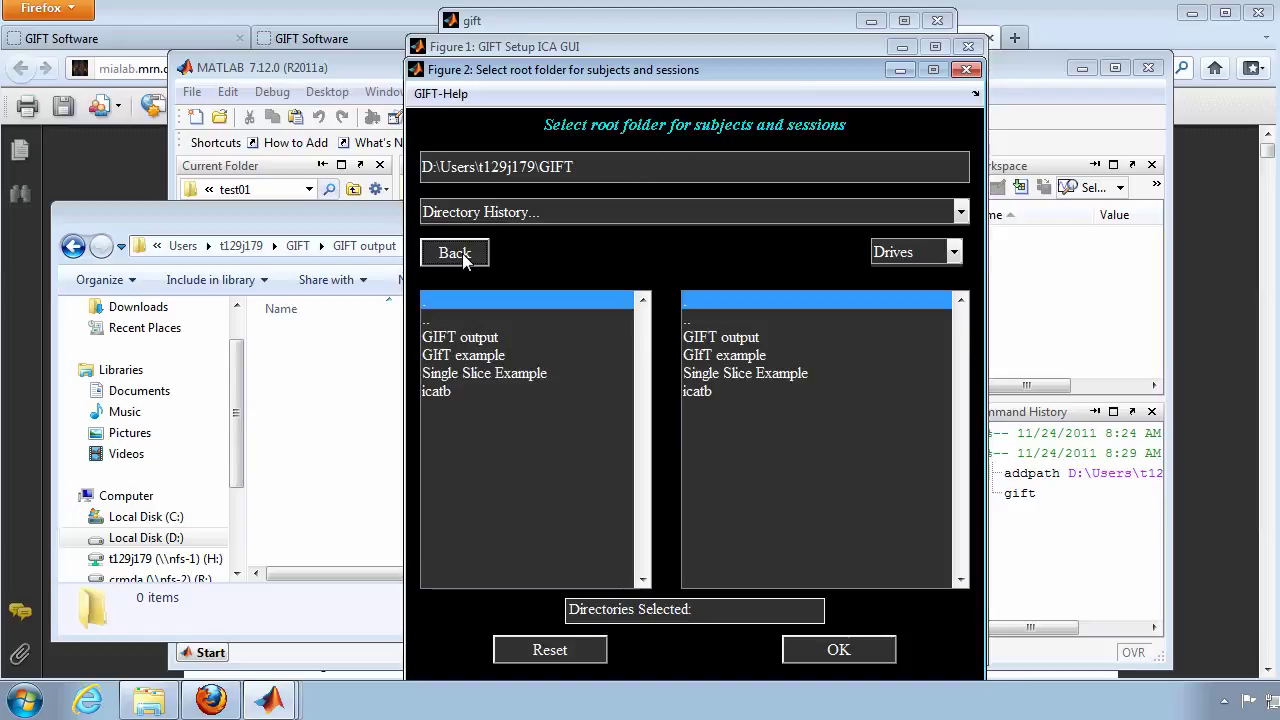
pyautogui.doubleClick(478, 357)
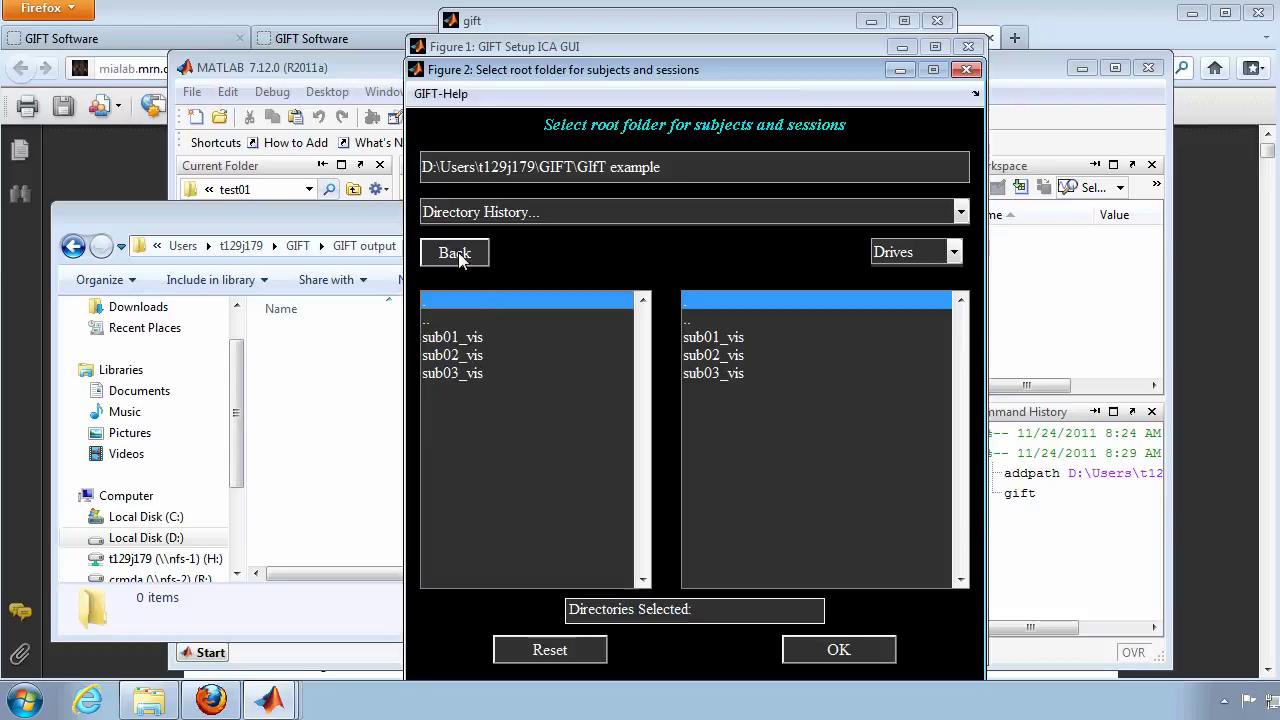
pyautogui.click(490, 254)
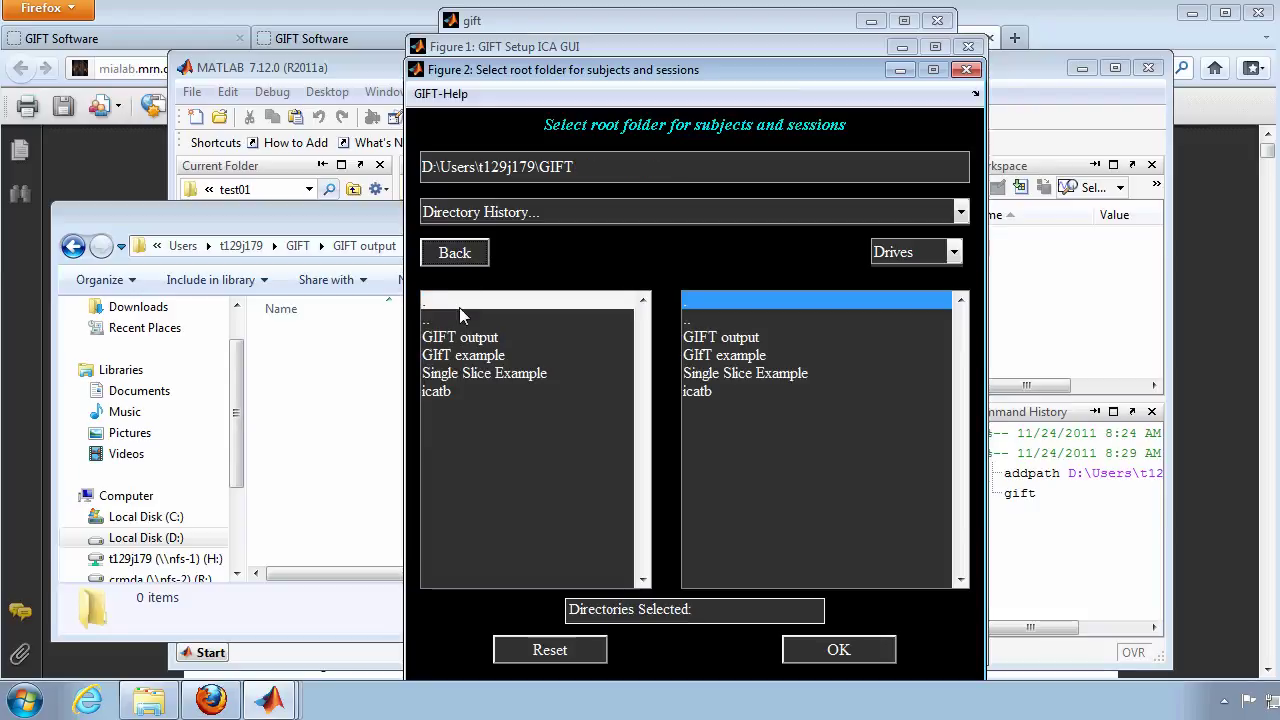
pyautogui.click(755, 362)
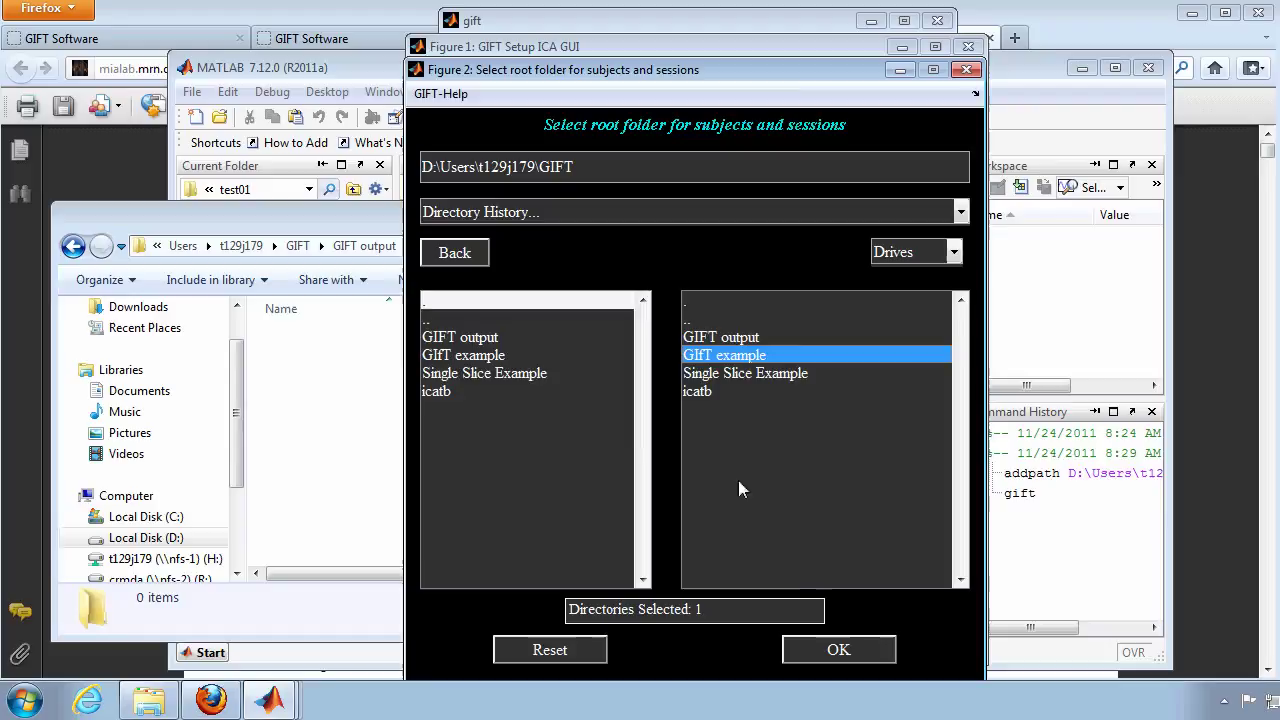
pyautogui.click(838, 650)
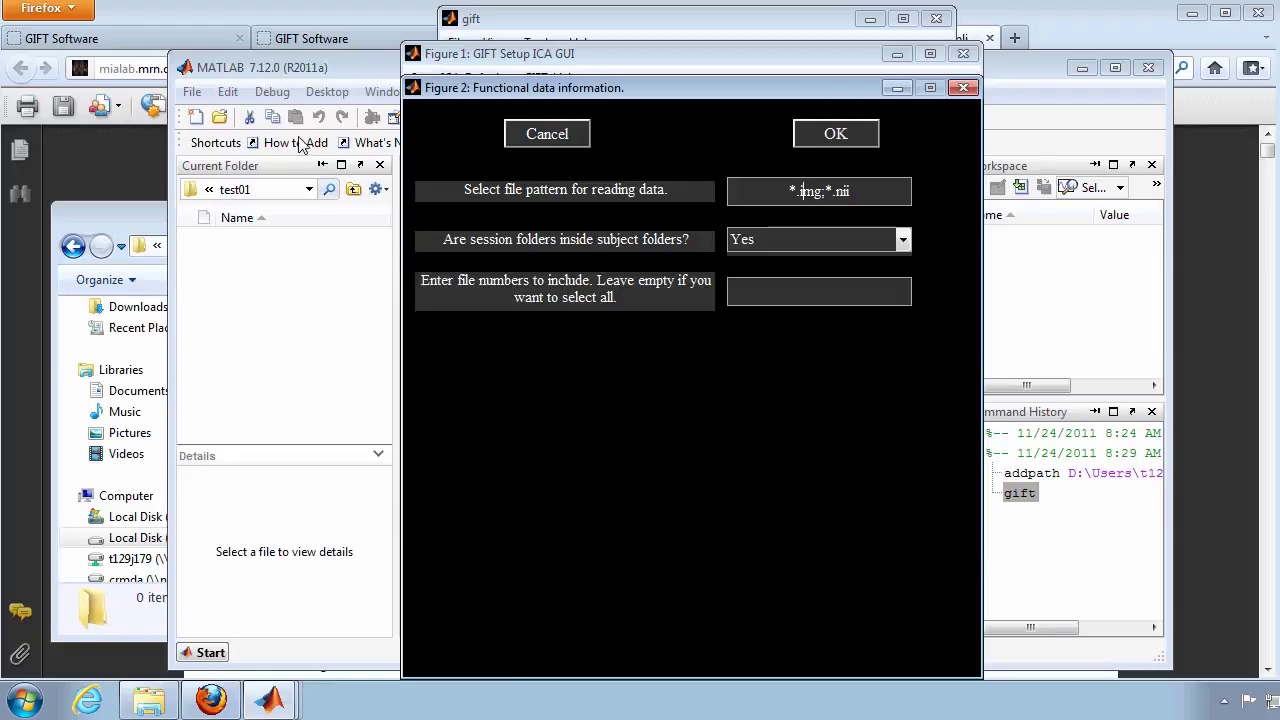
# - Check the sub01_vis folder in Explorer for its nsrstim_001.img data file
pyautogui.click(140, 229)
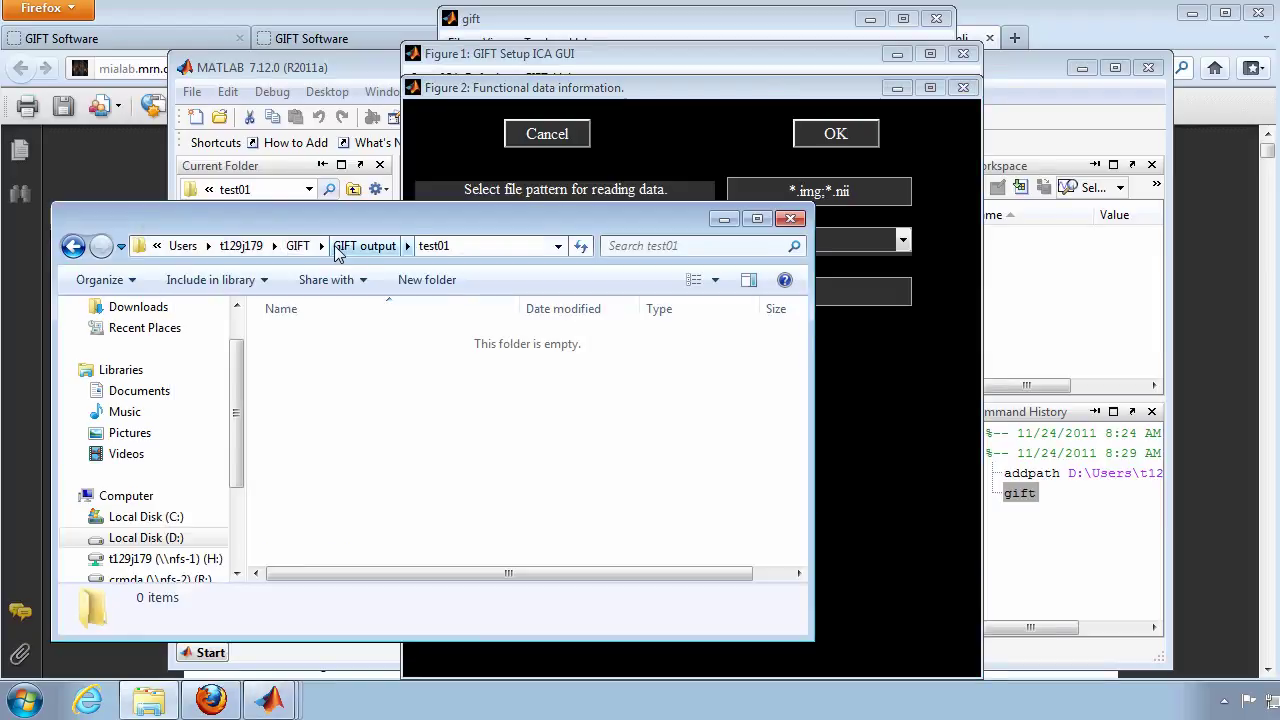
pyautogui.click(320, 248)
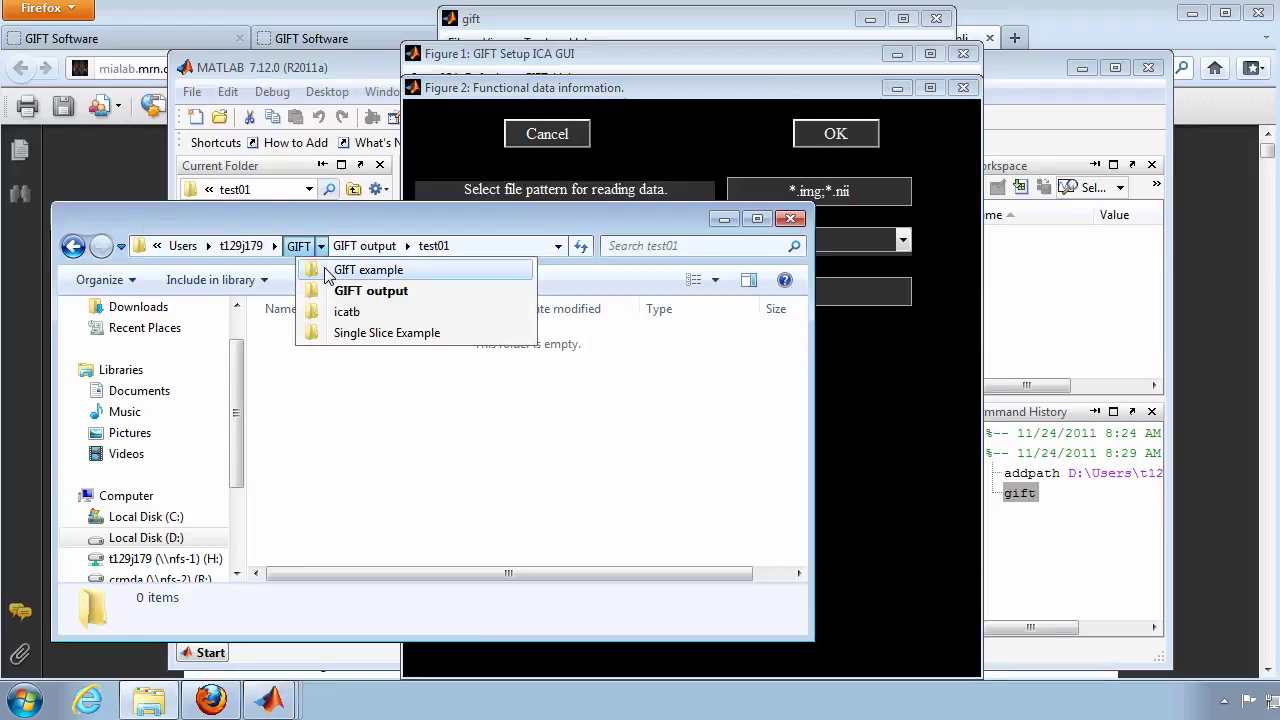
pyautogui.click(350, 268)
pyautogui.doubleClick(336, 342)
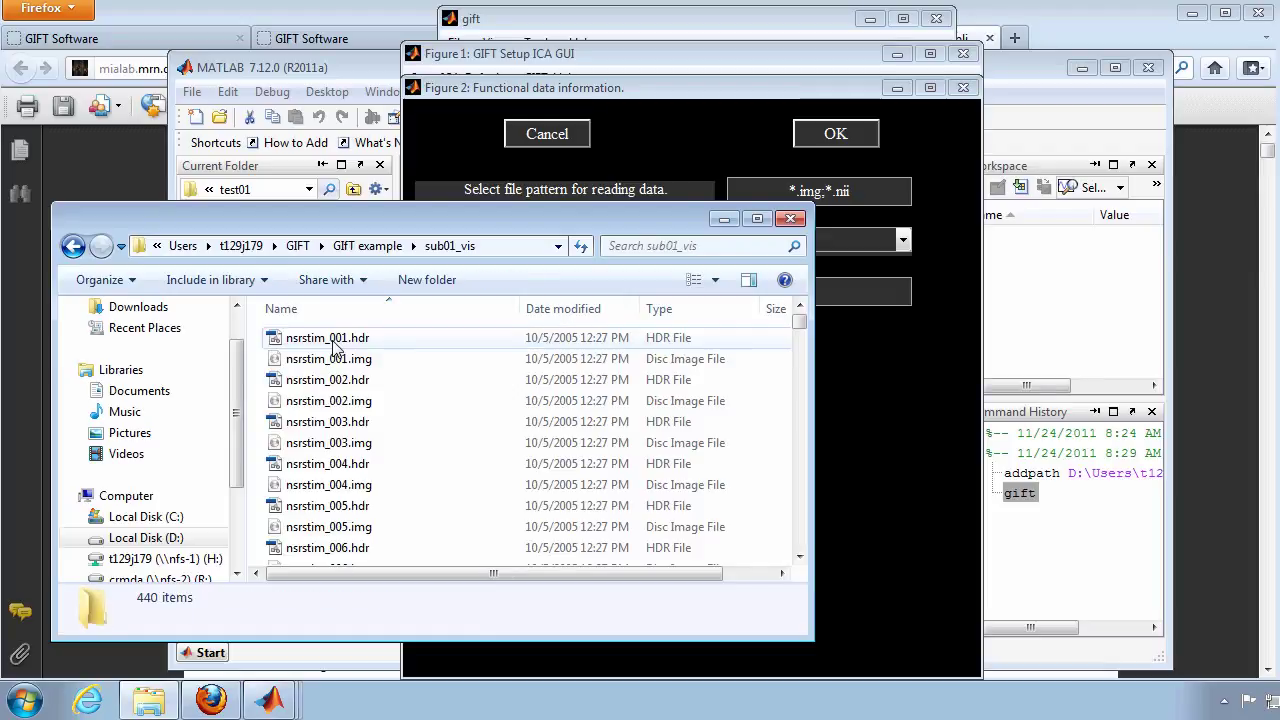
pyautogui.click(357, 362)
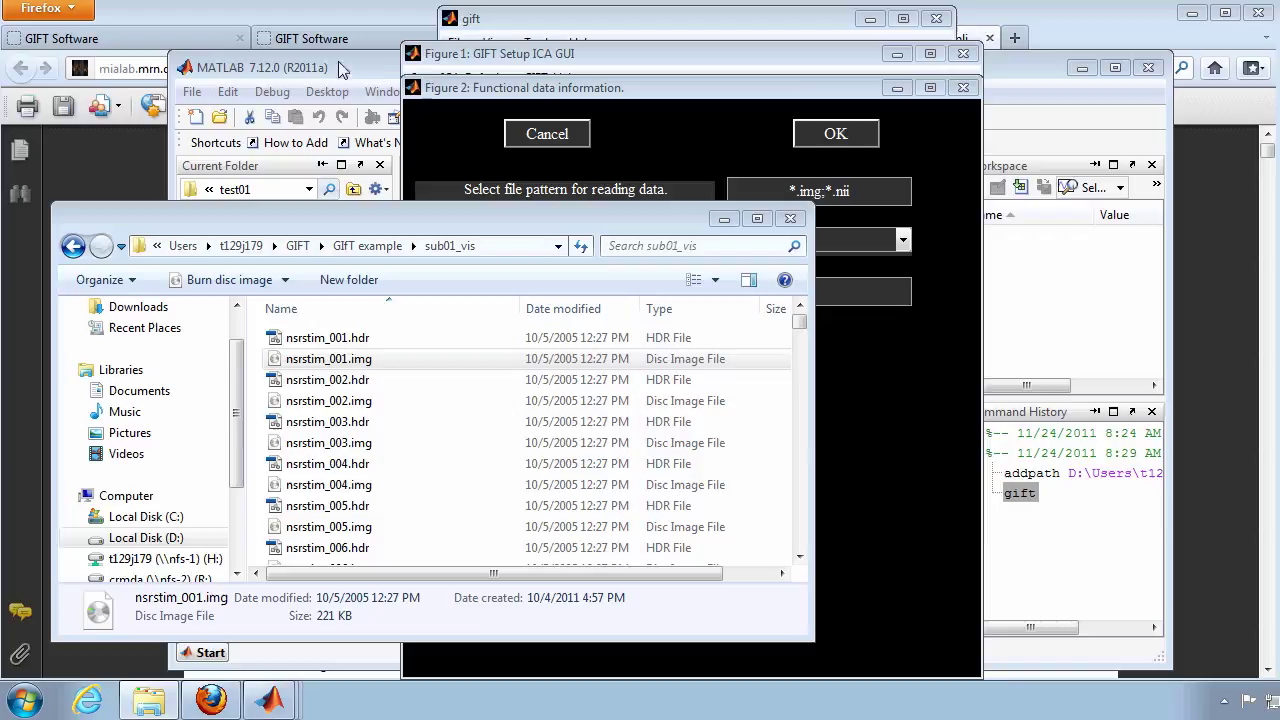
pyautogui.click(340, 66)
# - Set the file pattern to *.img and session folders to No, then accept the data form
pyautogui.click(528, 96)
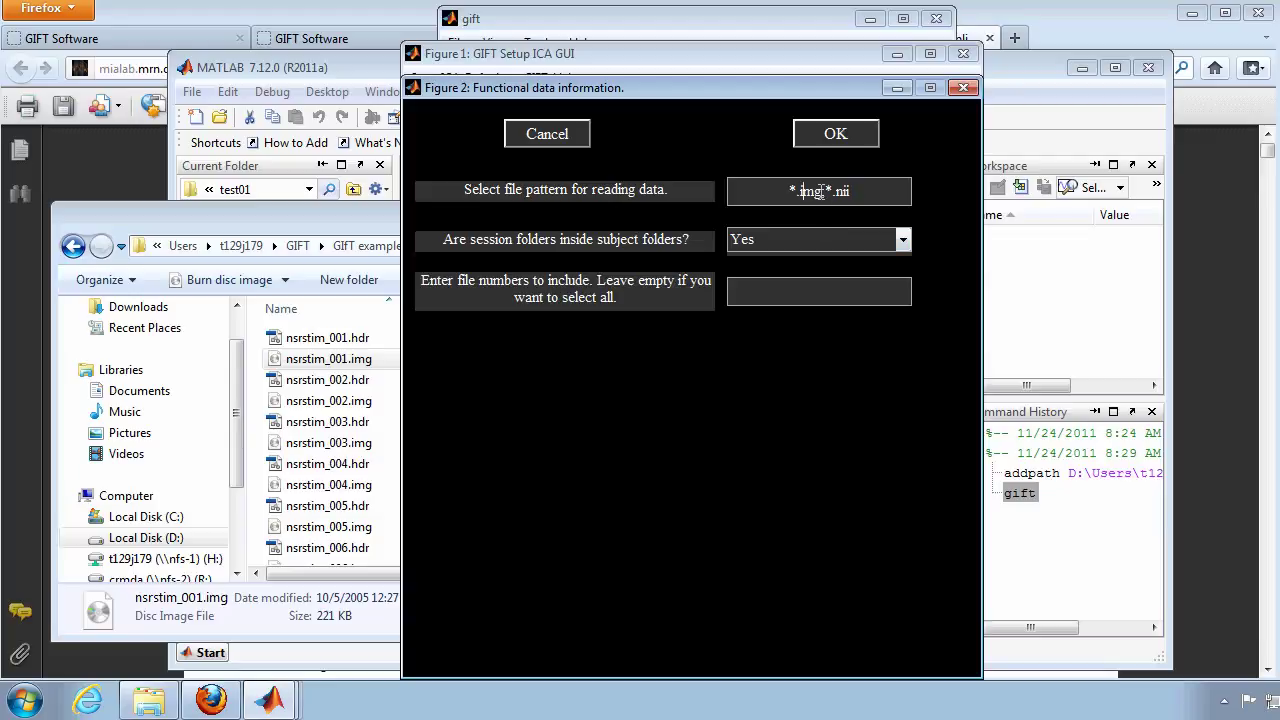
pyautogui.moveTo(818, 191)
pyautogui.mouseDown()
pyautogui.moveTo(862, 192)
pyautogui.moveTo(825, 196)
pyautogui.mouseUp()
pyautogui.click(866, 192)
pyautogui.press('BackSpace')
pyautogui.click(854, 242)
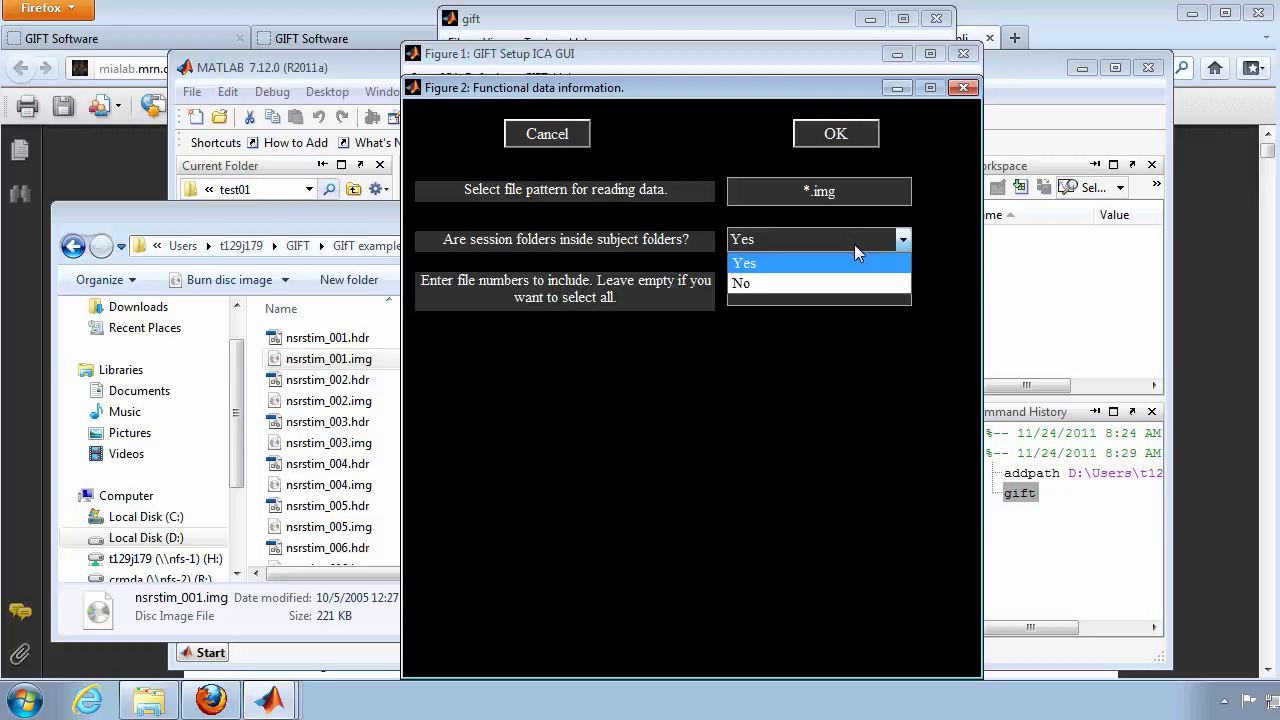
pyautogui.click(748, 284)
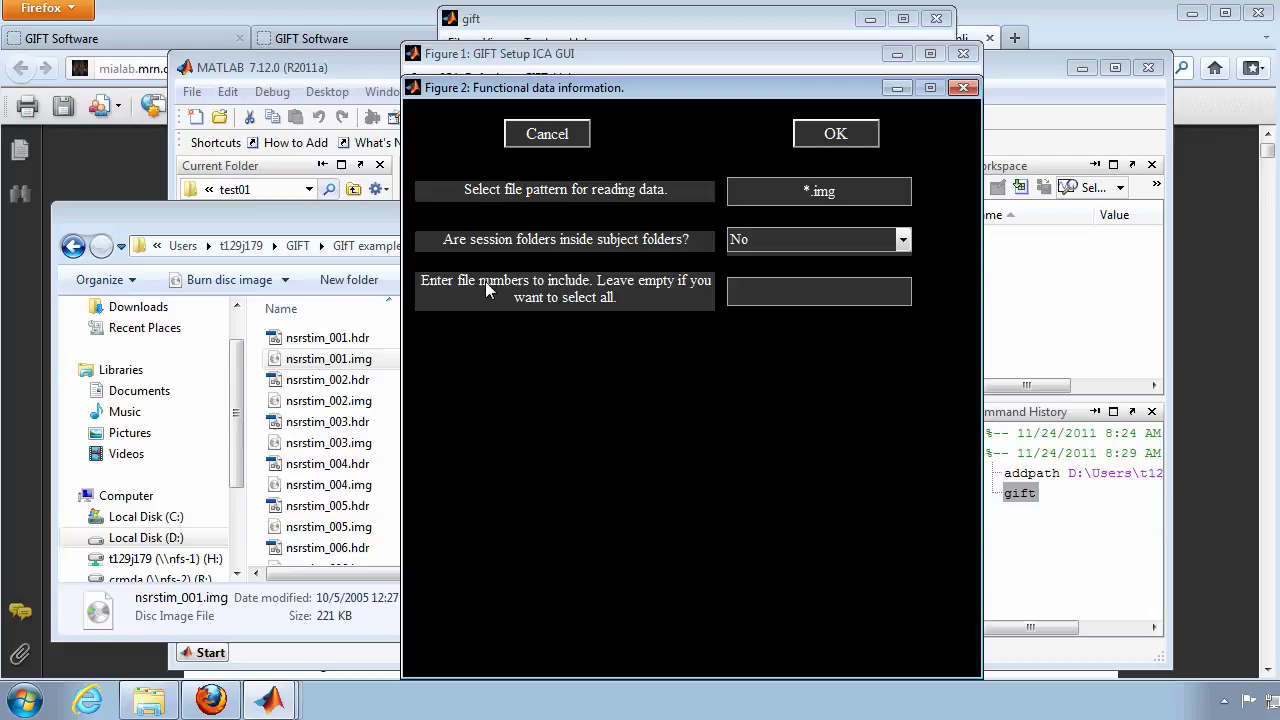
pyautogui.click(830, 135)
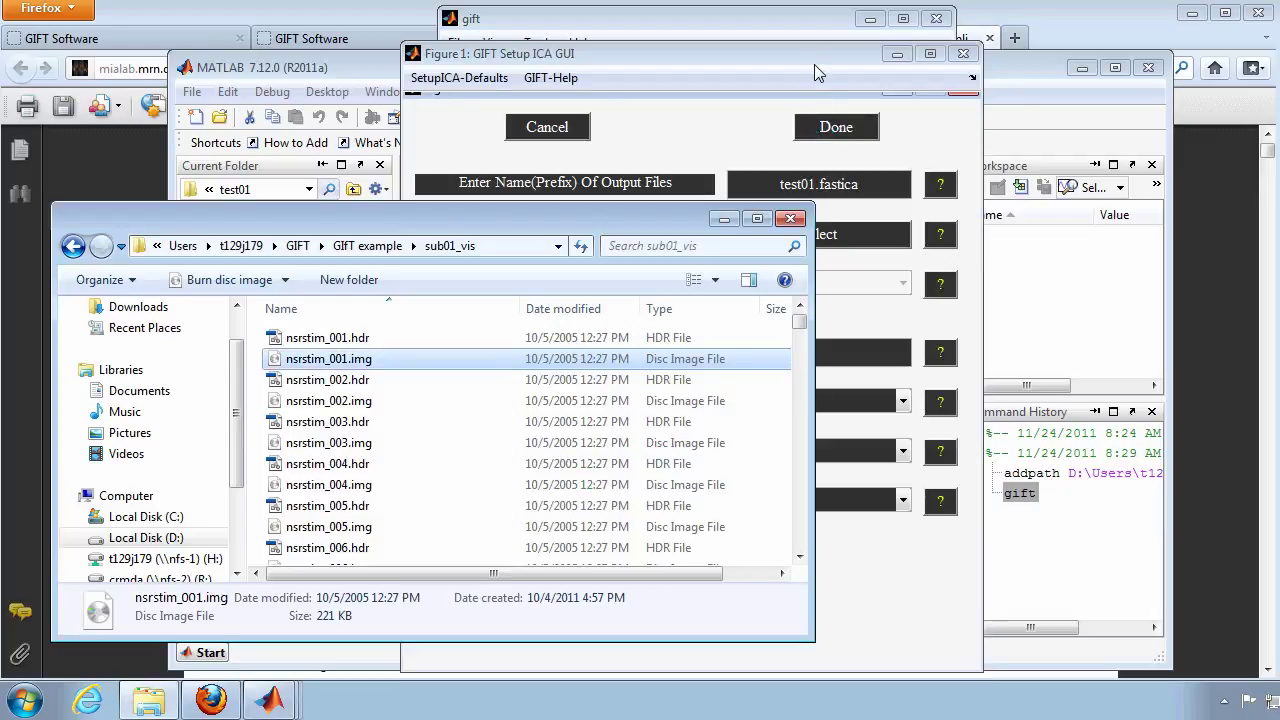
# - In the Setup ICA form, confirm 20 components and select Fast ICA as the algorithm
pyautogui.moveTo(811, 52); pyautogui.dragTo(816, 51)
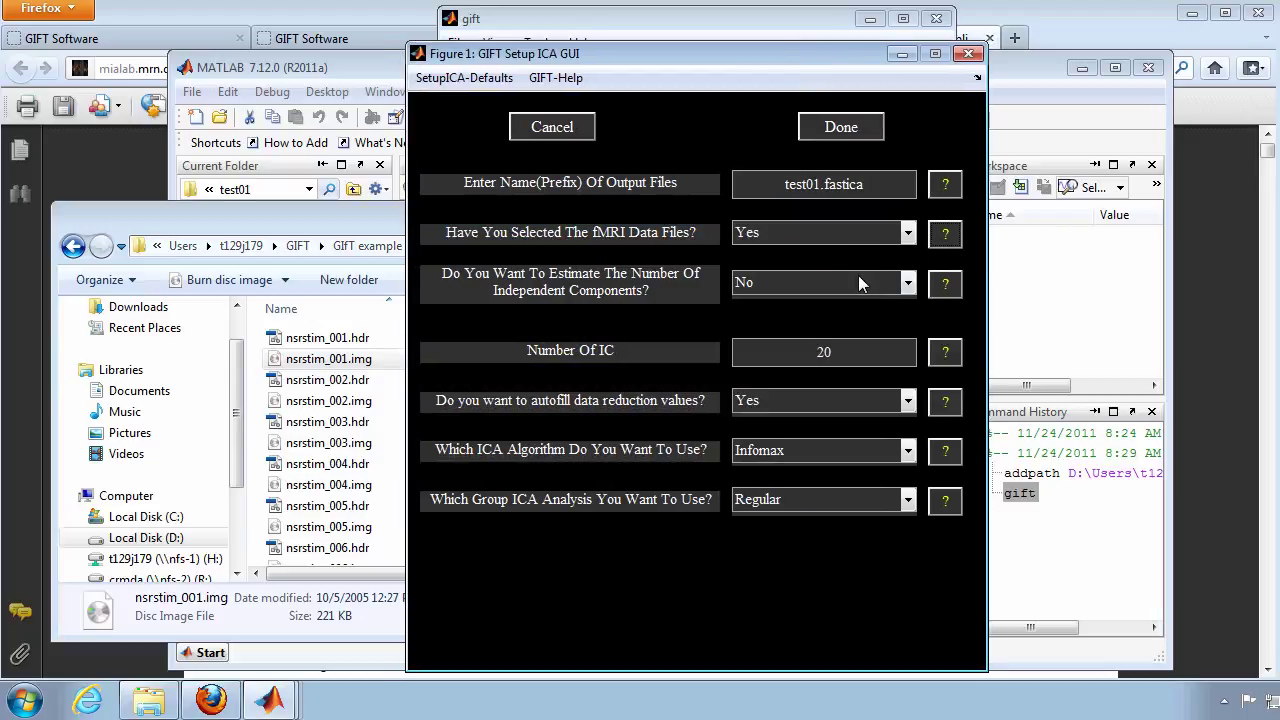
pyautogui.doubleClick(842, 352)
pyautogui.click(907, 453)
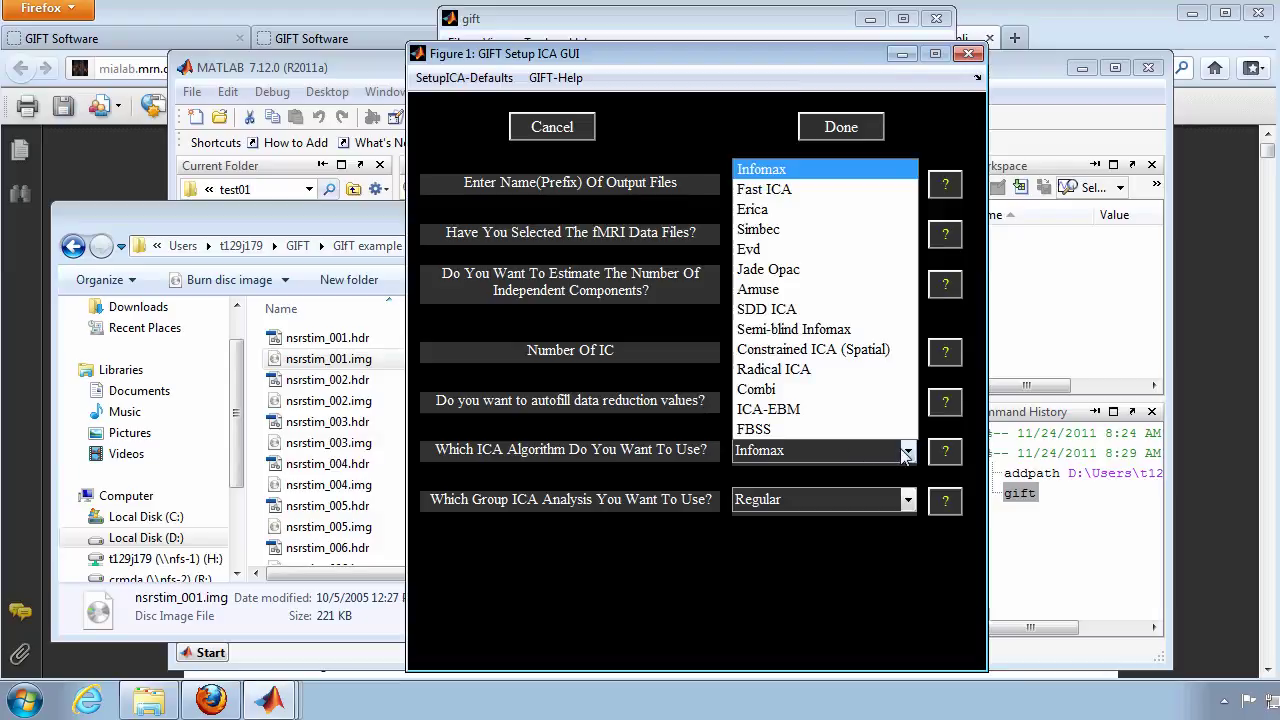
pyautogui.click(806, 193)
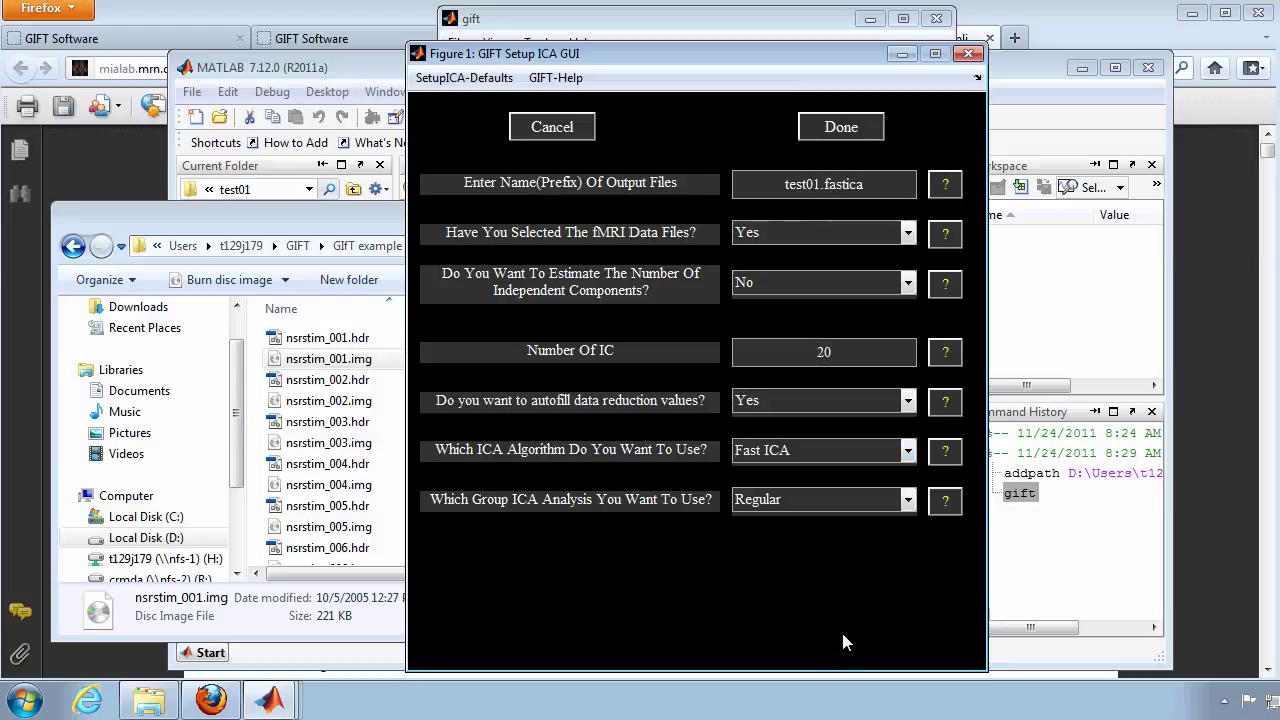
# - Accept the default Fast ICA options to save the test01.fastica parameters, then launch Run Analysis
pyautogui.click(855, 135)
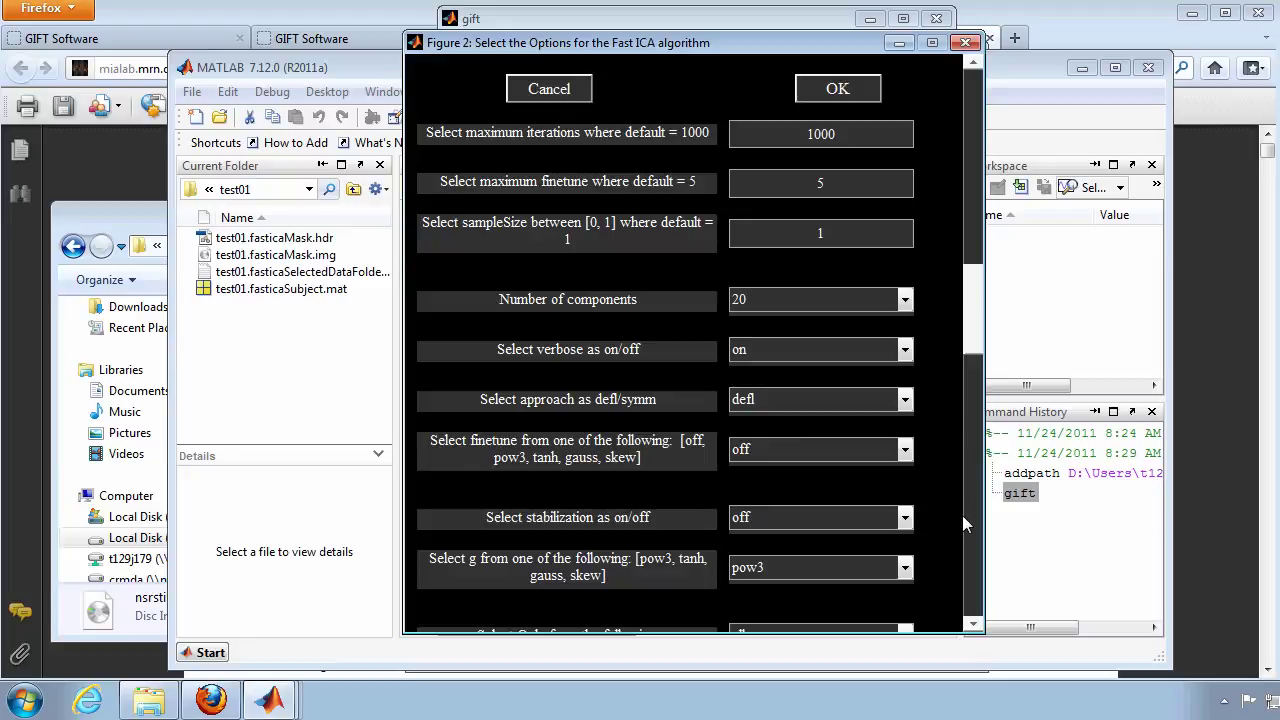
pyautogui.click(975, 625)
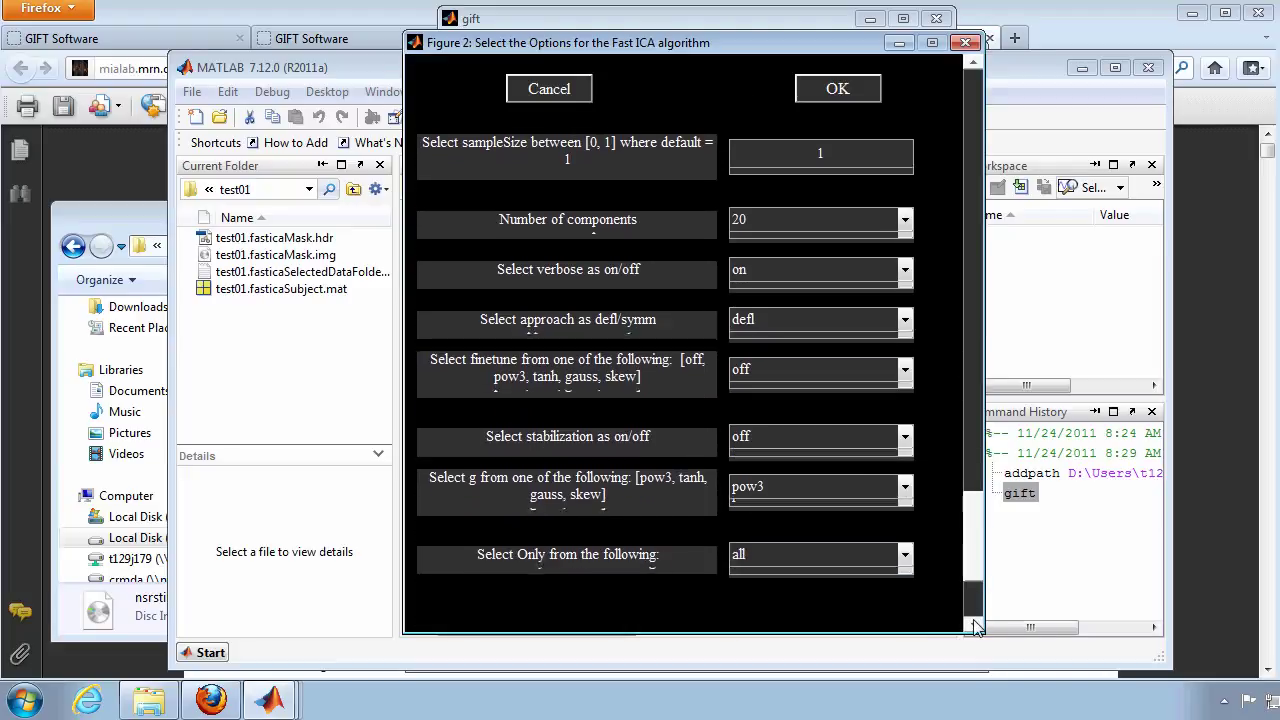
pyautogui.click(838, 89)
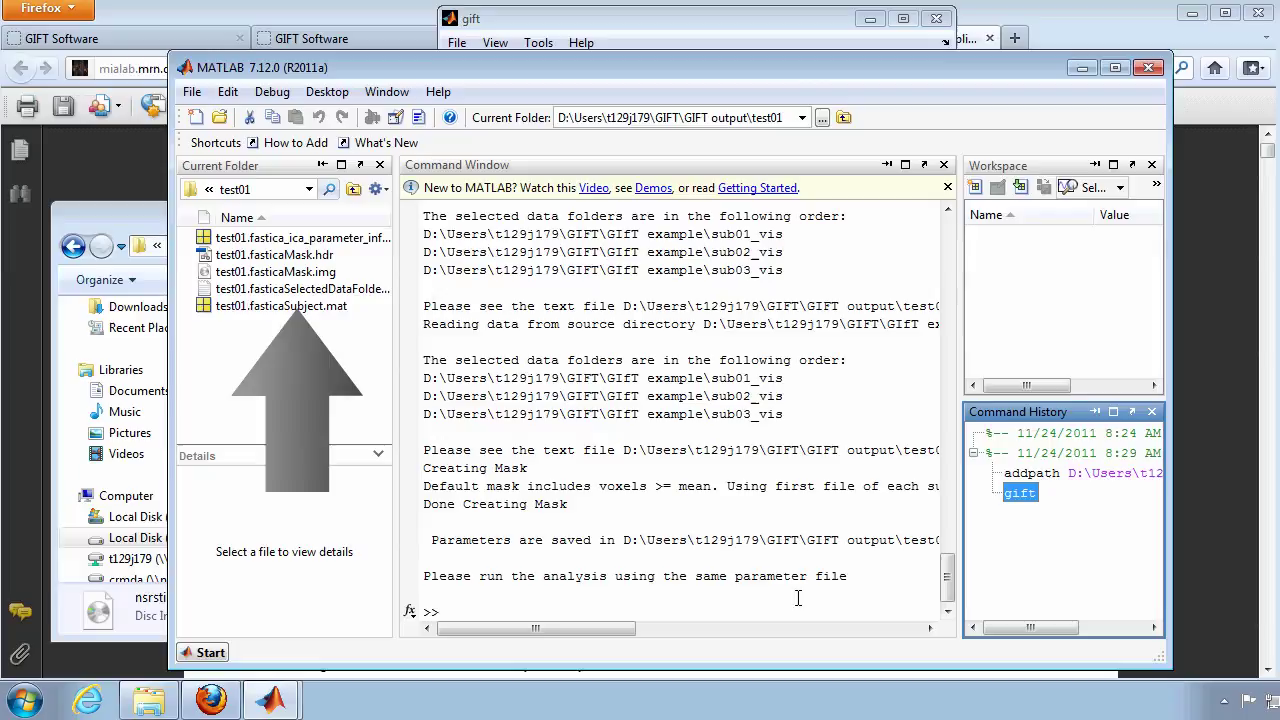
pyautogui.click(575, 32)
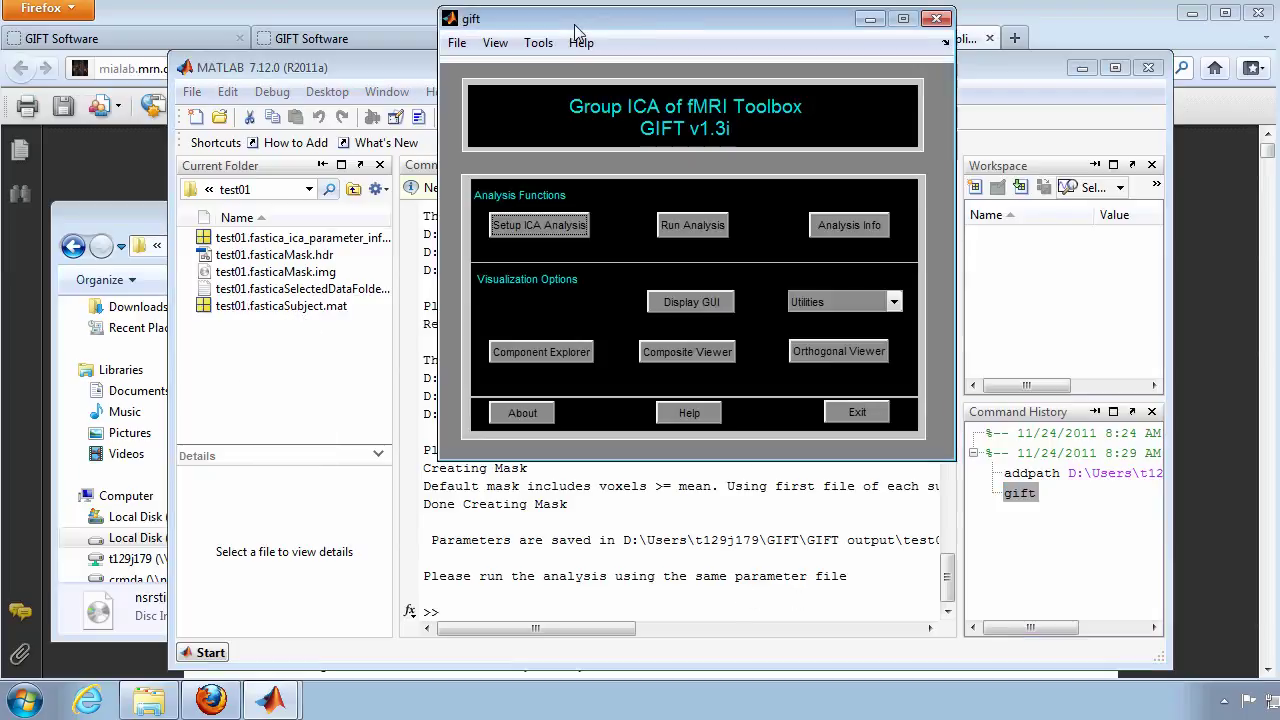
pyautogui.click(698, 225)
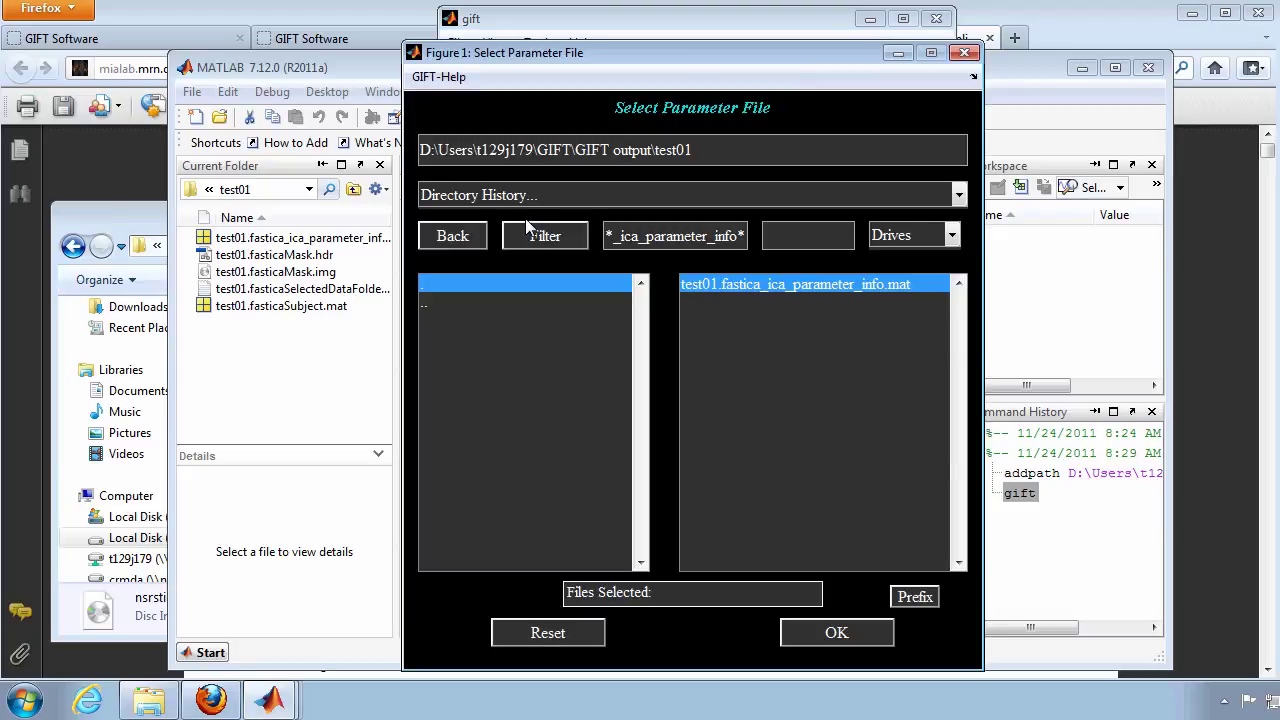
# - Select test01.fastica_ica_parameter_info.mat as the parameter file and confirm it
pyautogui.click(763, 284)
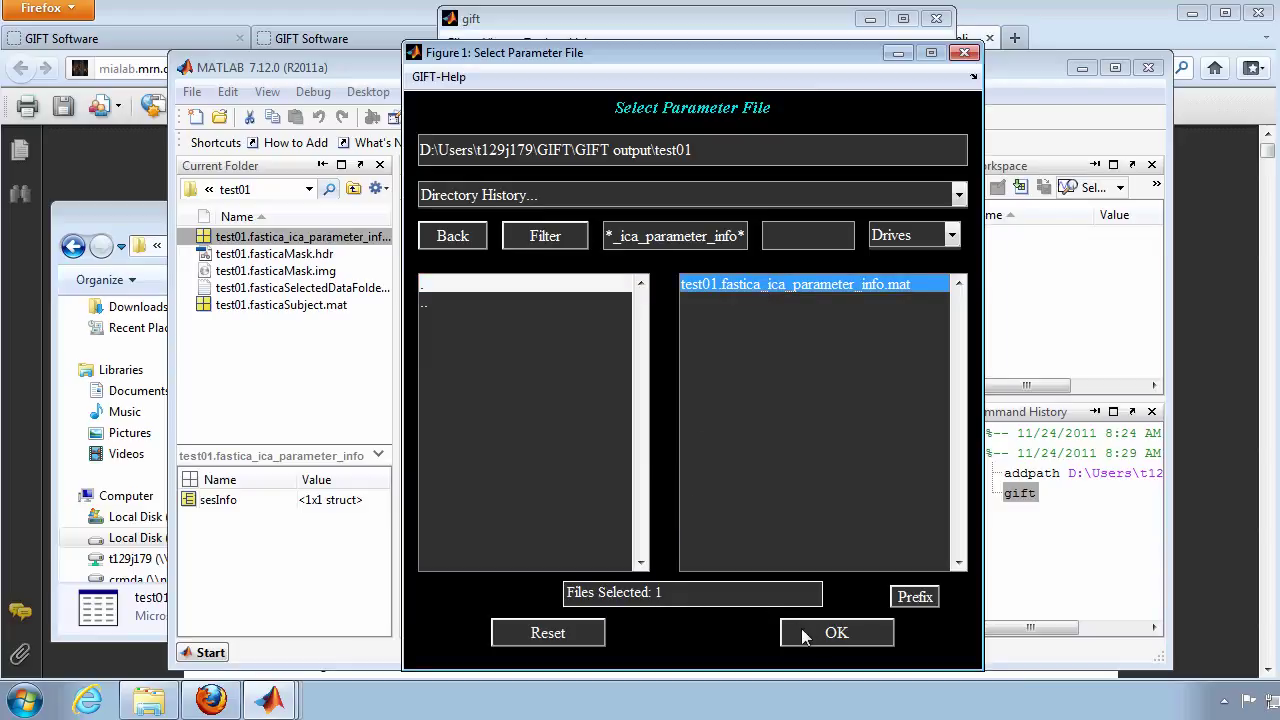
pyautogui.click(833, 633)
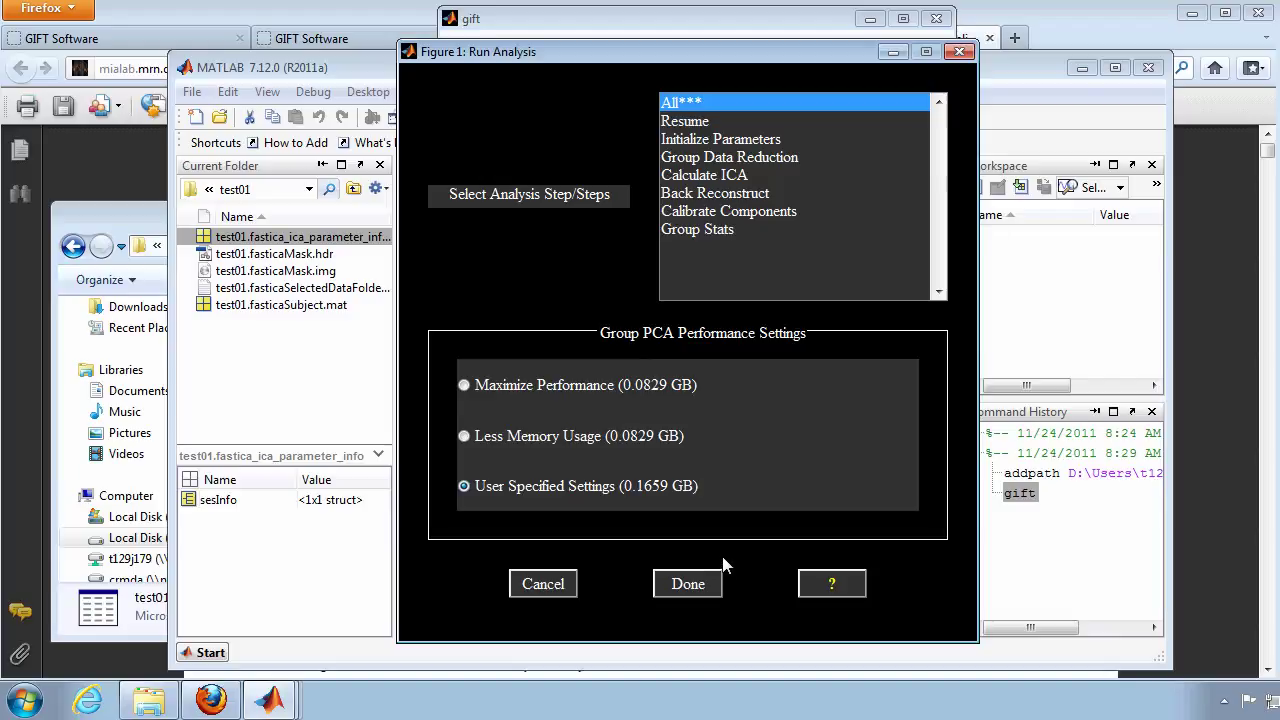
# - Keep User Specified Group PCA settings and run all analysis steps
pyautogui.click(641, 386)
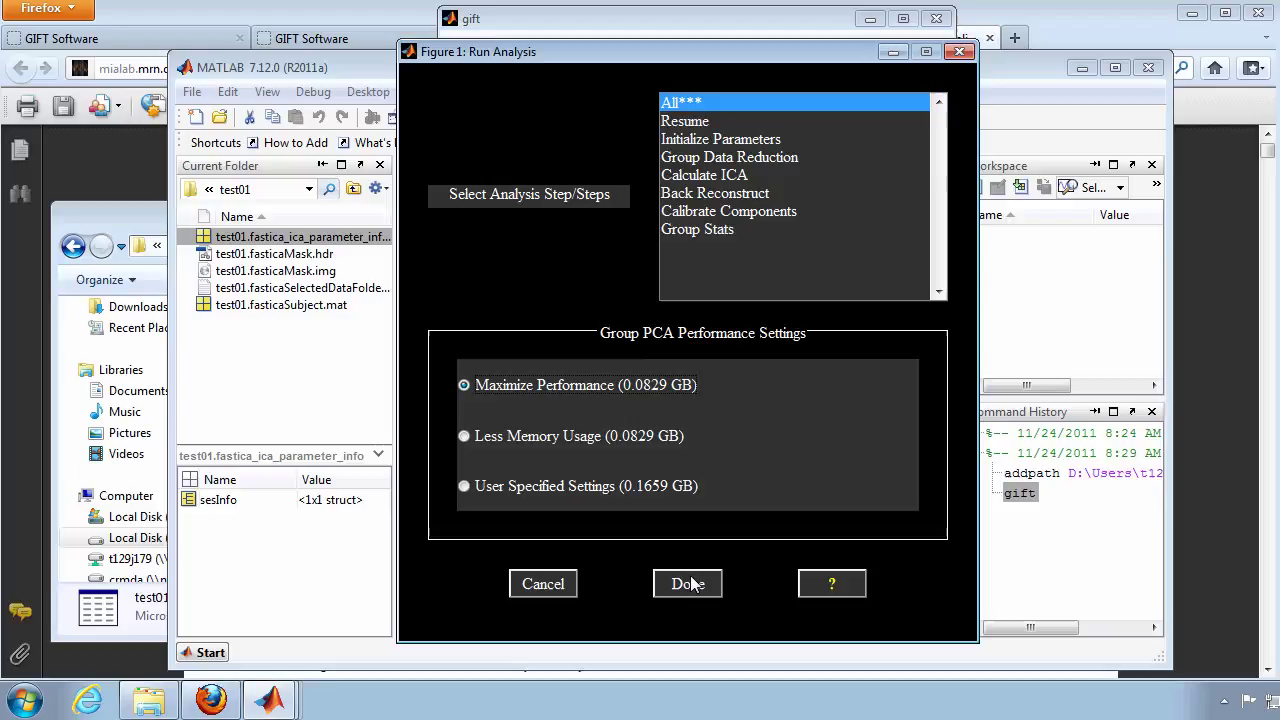
pyautogui.click(683, 485)
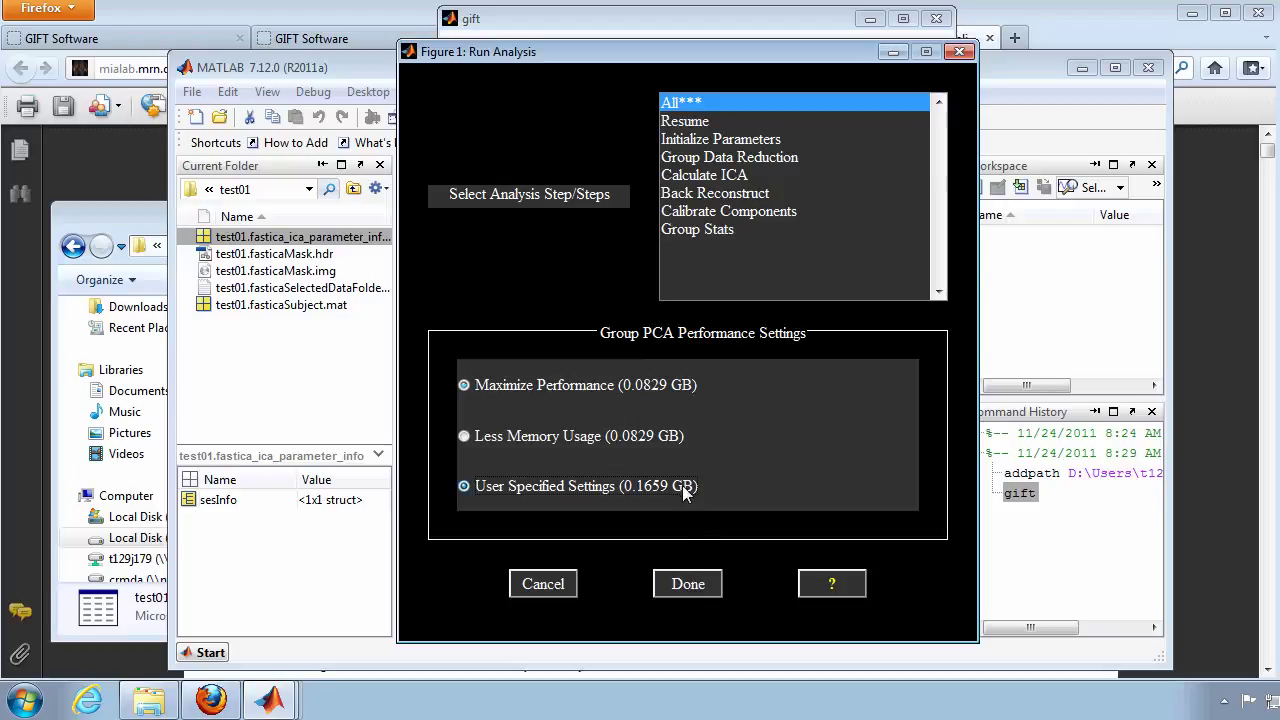
pyautogui.click(687, 584)
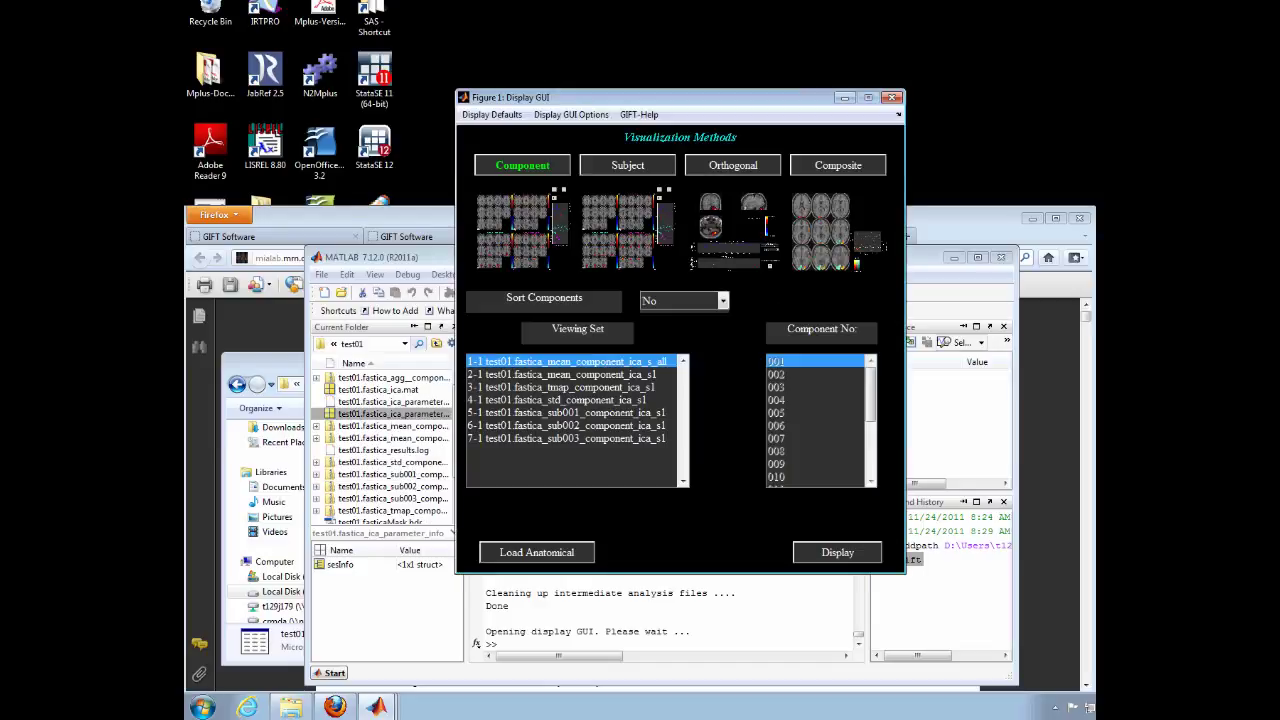
# - Browse the viewing sets and display the 1-1 mean_component_ica_s_all component maps
pyautogui.click(590, 413)
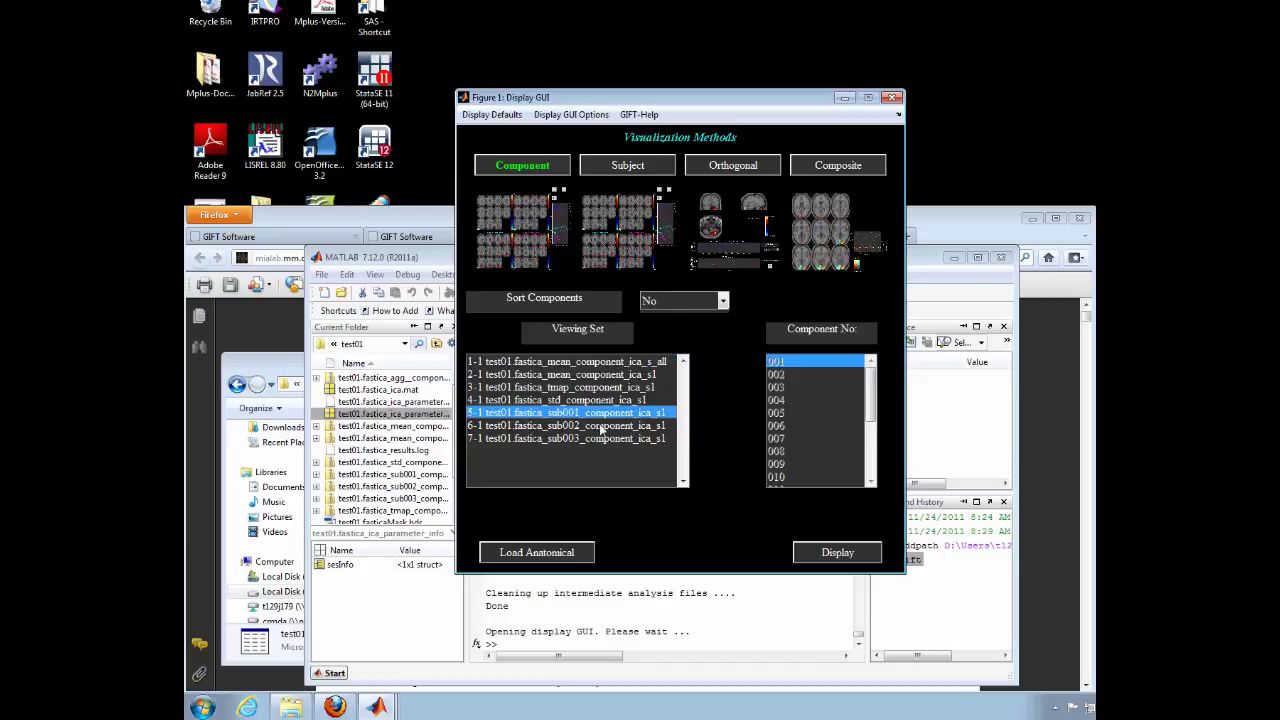
pyautogui.click(600, 428)
pyautogui.click(613, 439)
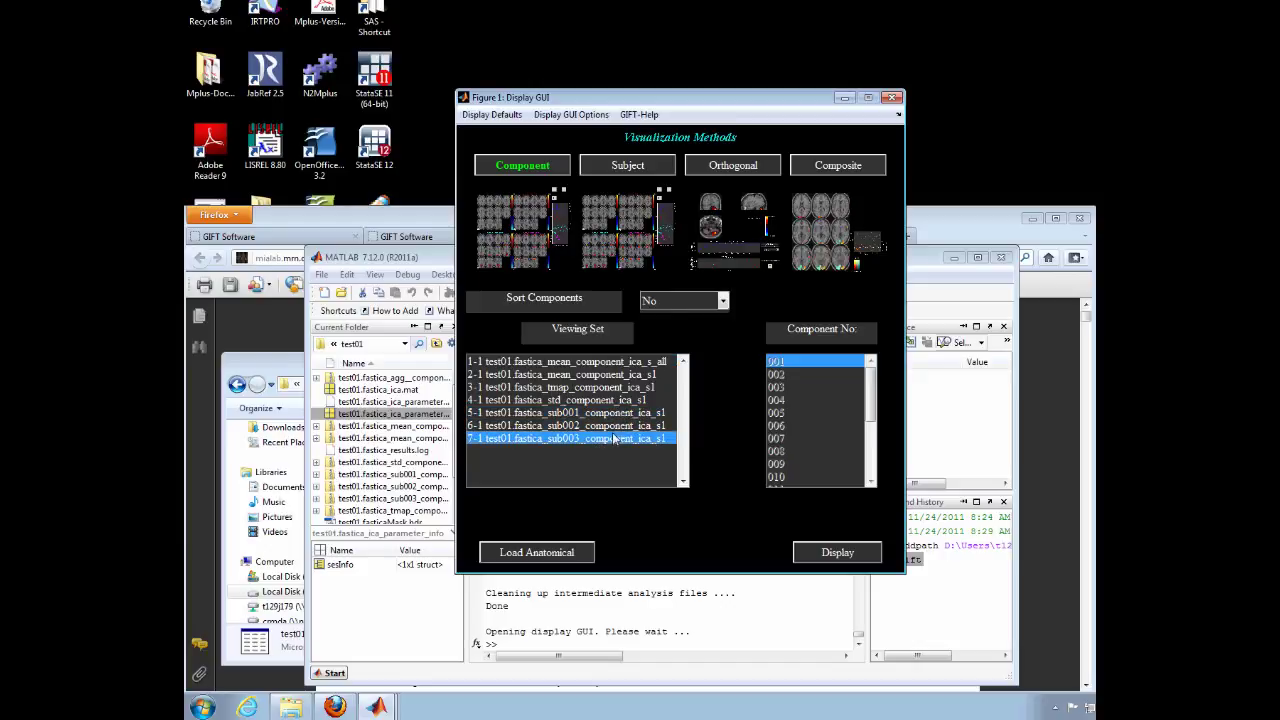
pyautogui.click(573, 390)
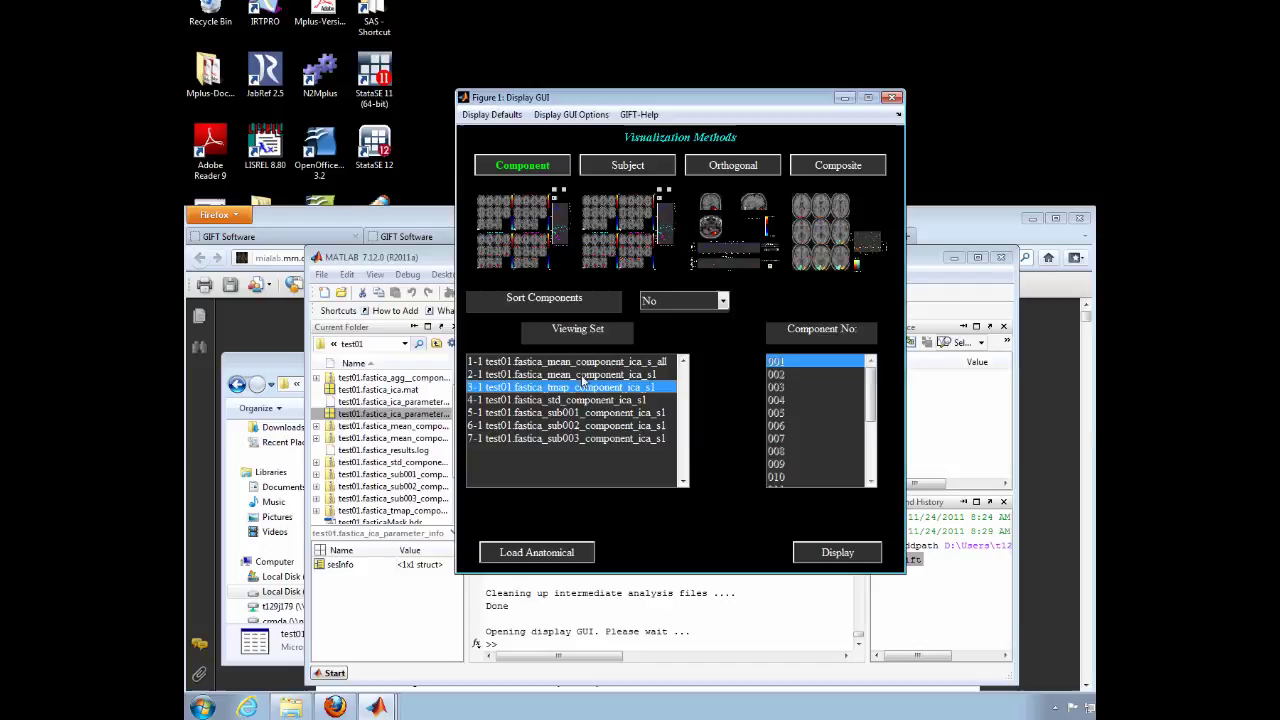
pyautogui.click(588, 364)
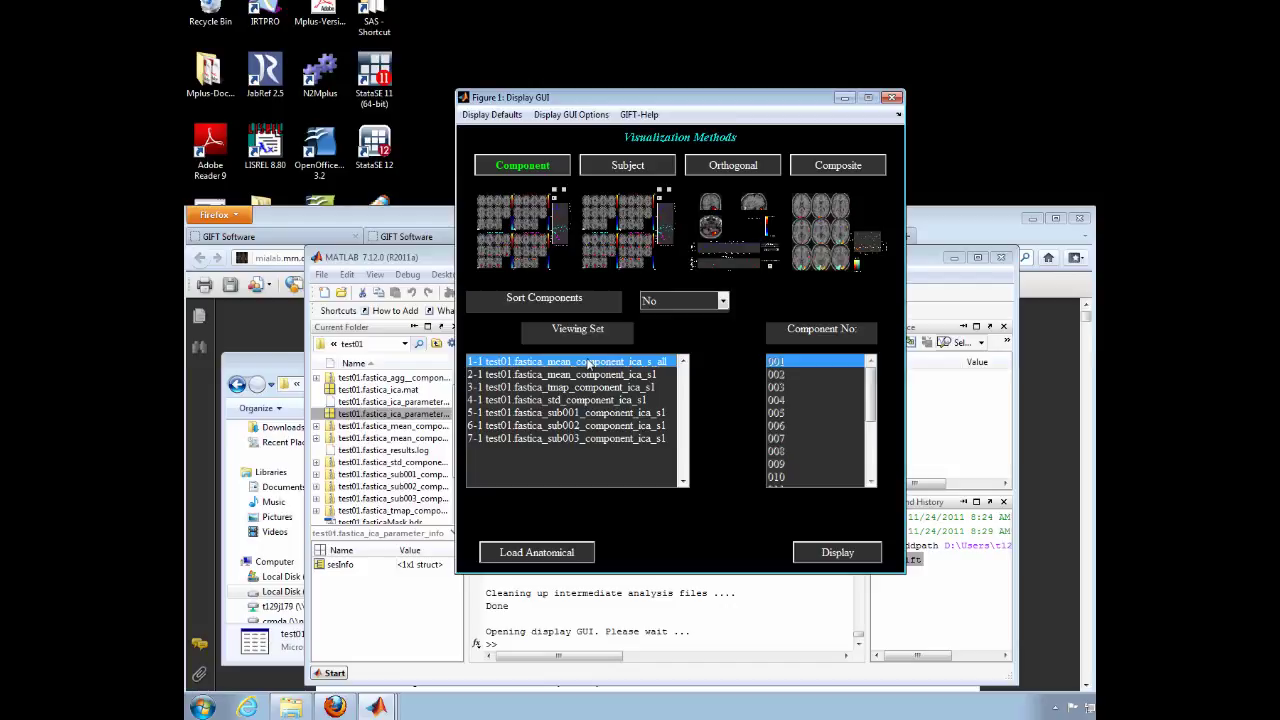
pyautogui.click(855, 558)
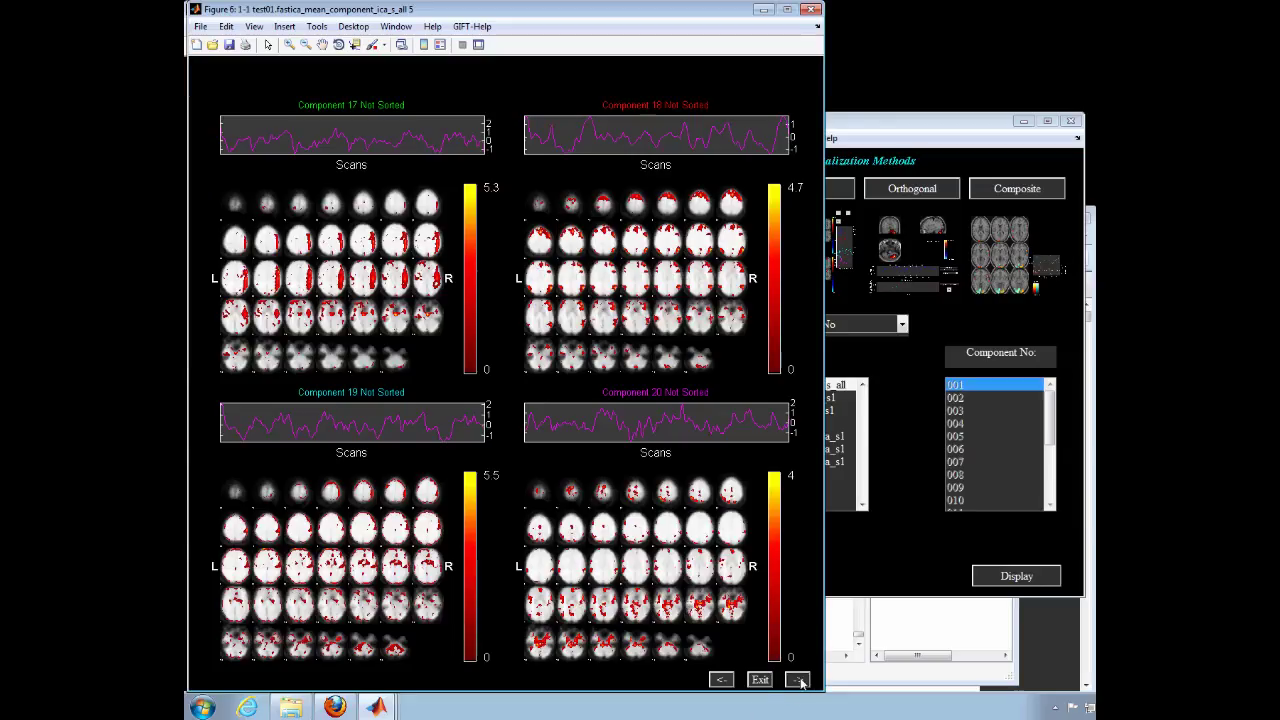
# - Page the mean component figures back to components 1–4, then bring Firefox forward
pyautogui.click(719, 681)
pyautogui.click(719, 681)
pyautogui.click(720, 681)
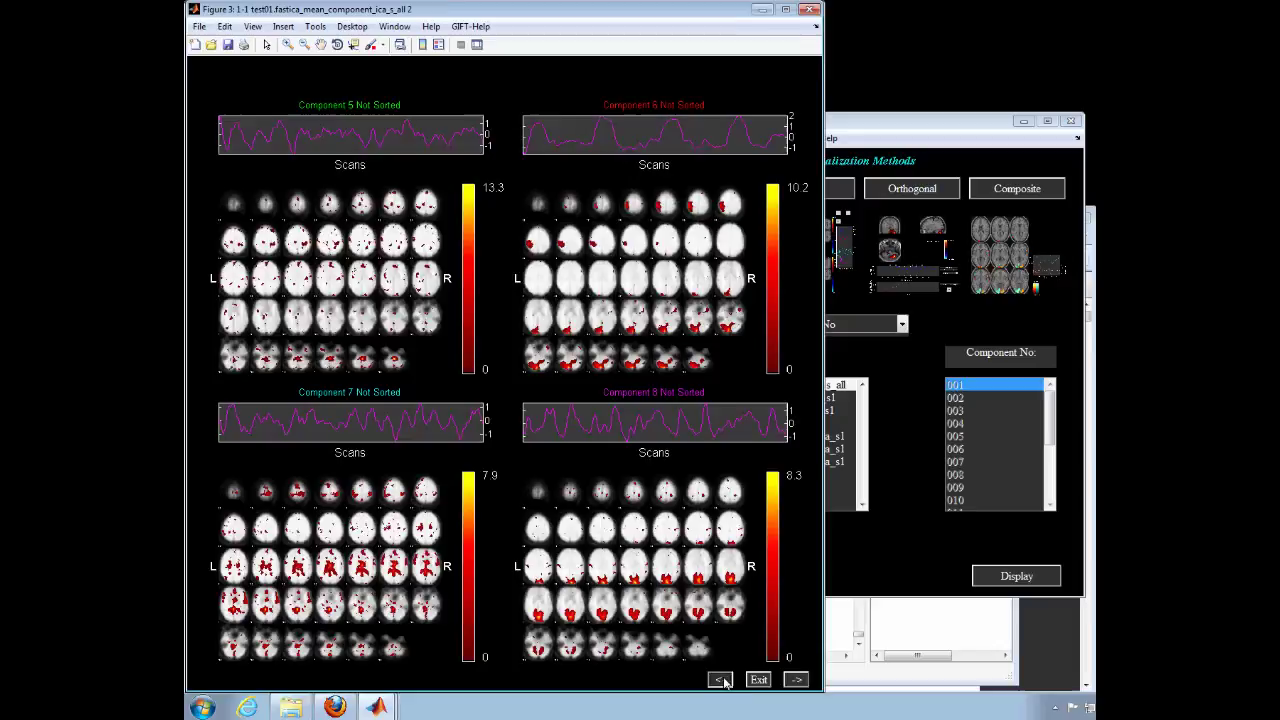
pyautogui.click(722, 681)
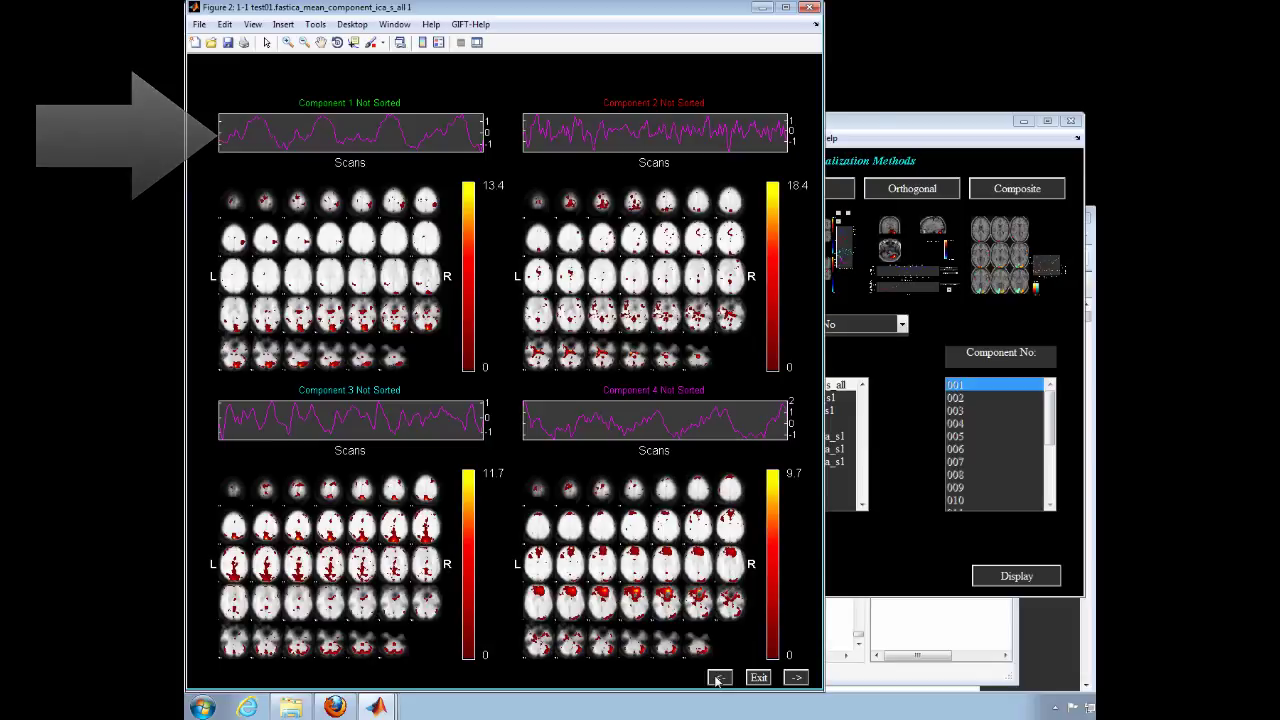
pyautogui.click(334, 707)
# - In v1.3i_GIFTManual.pdf, jump to 4.1 Experimental Paradigms and highlight its paradigm description
pyautogui.click(630, 237)
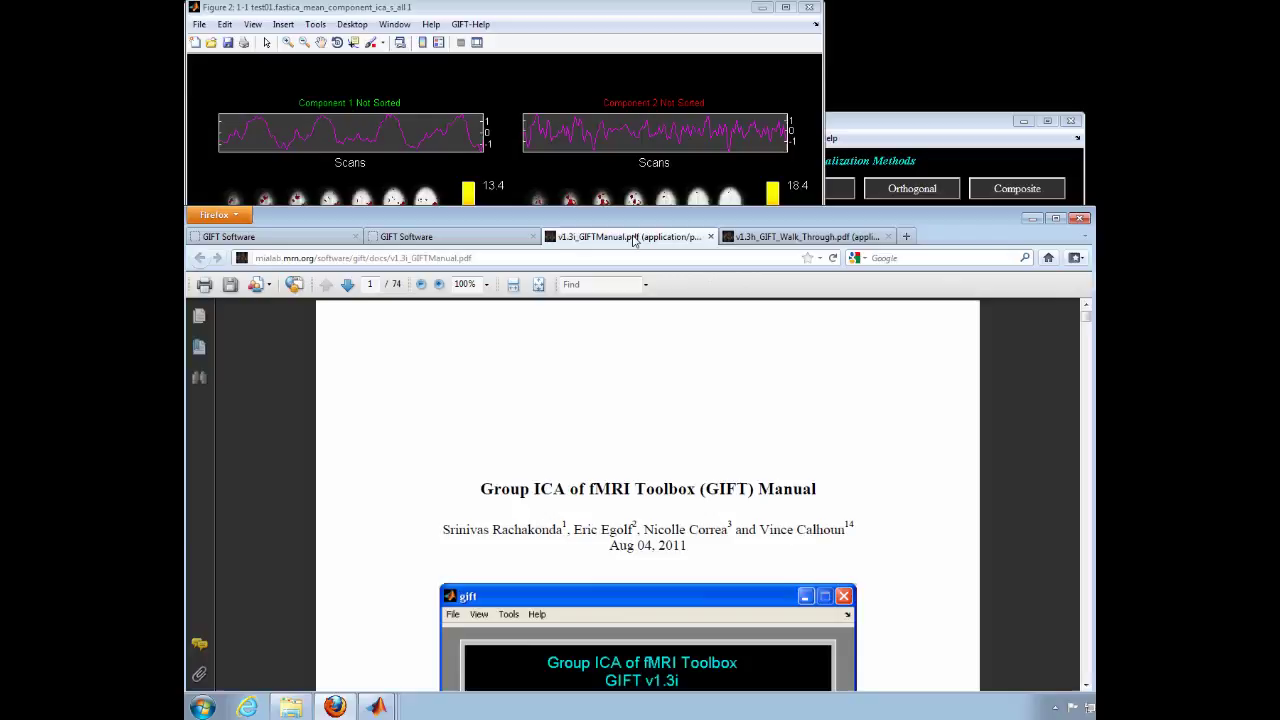
pyautogui.scroll(-10, 1088, 473)
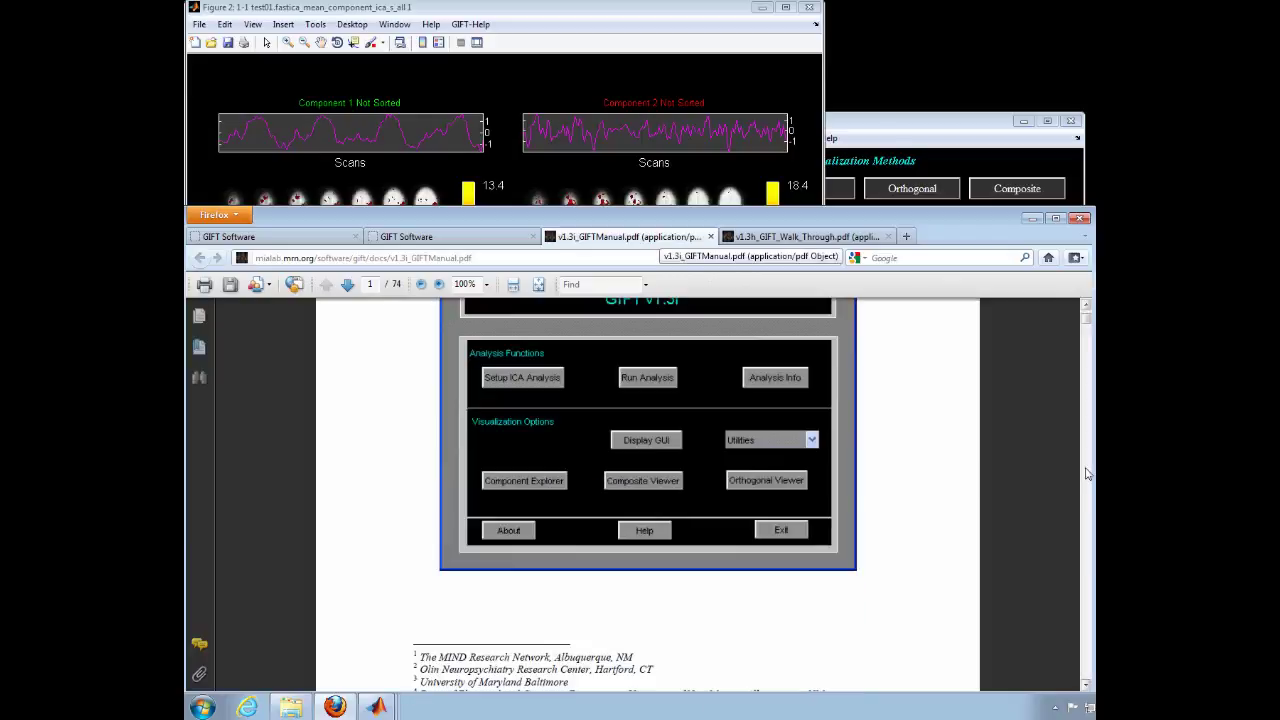
pyautogui.scroll(-8, 1088, 473)
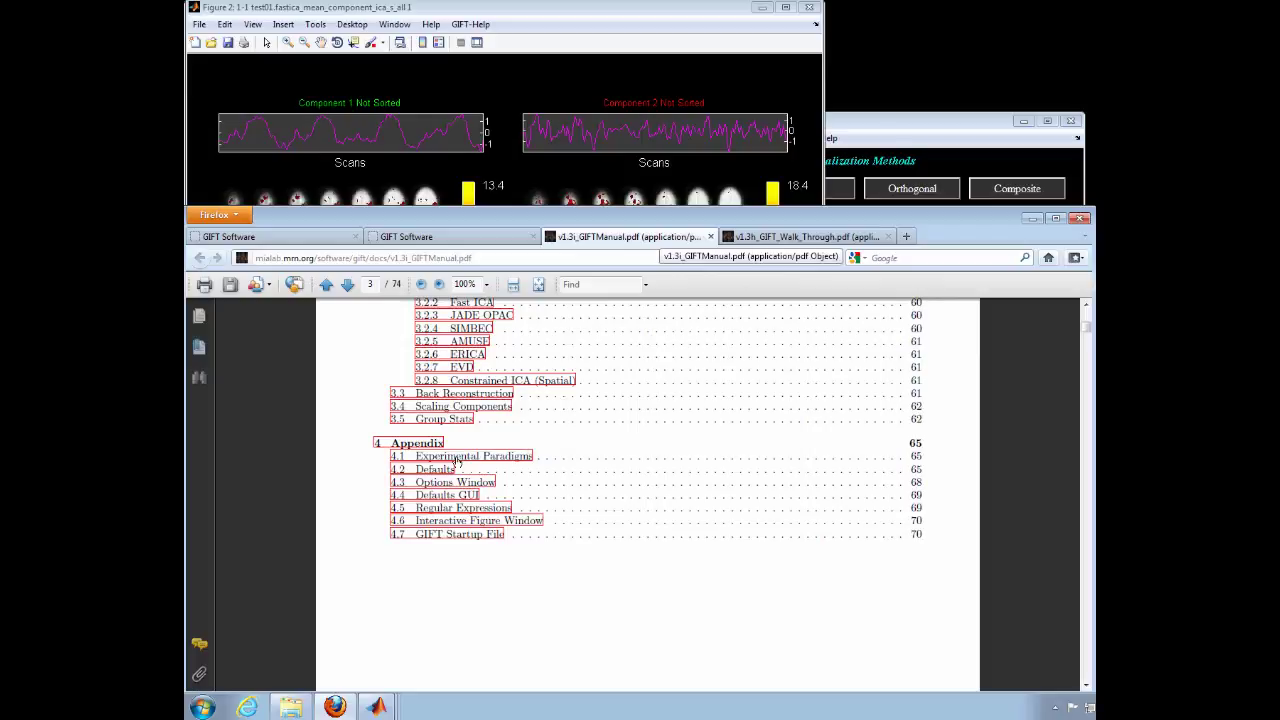
pyautogui.click(424, 458)
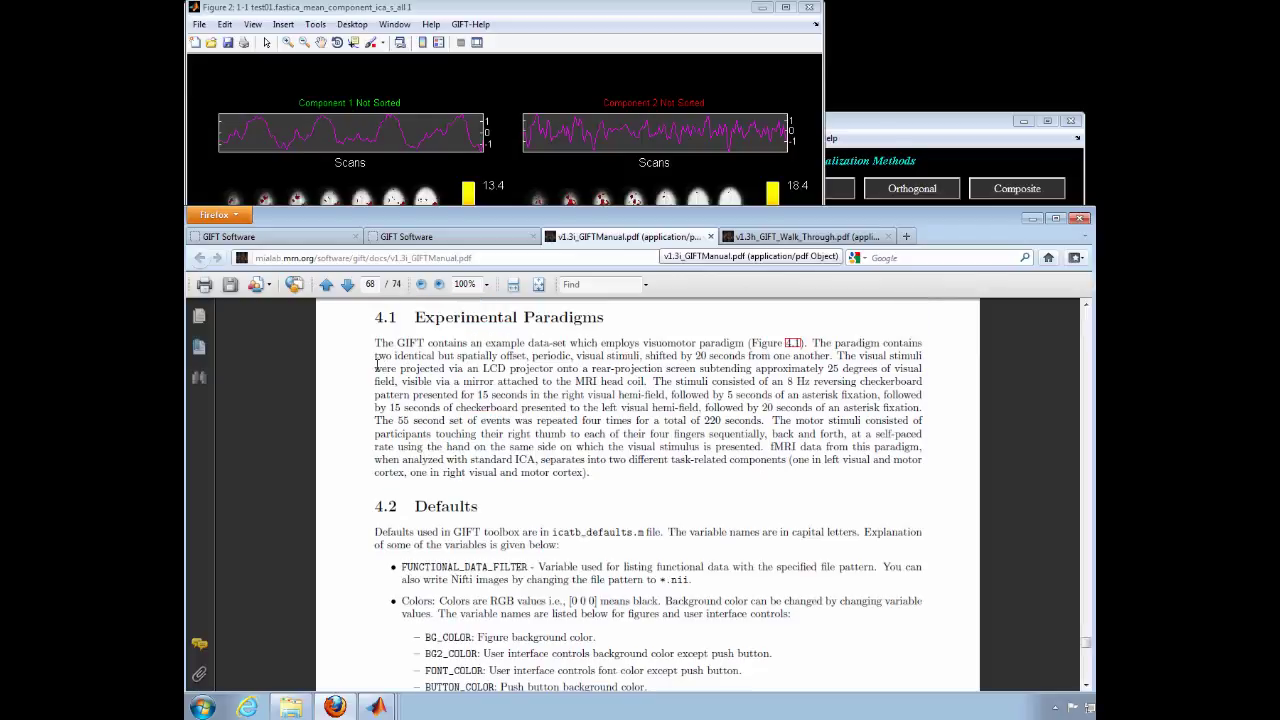
pyautogui.moveTo(372, 358); pyautogui.dragTo(828, 357)
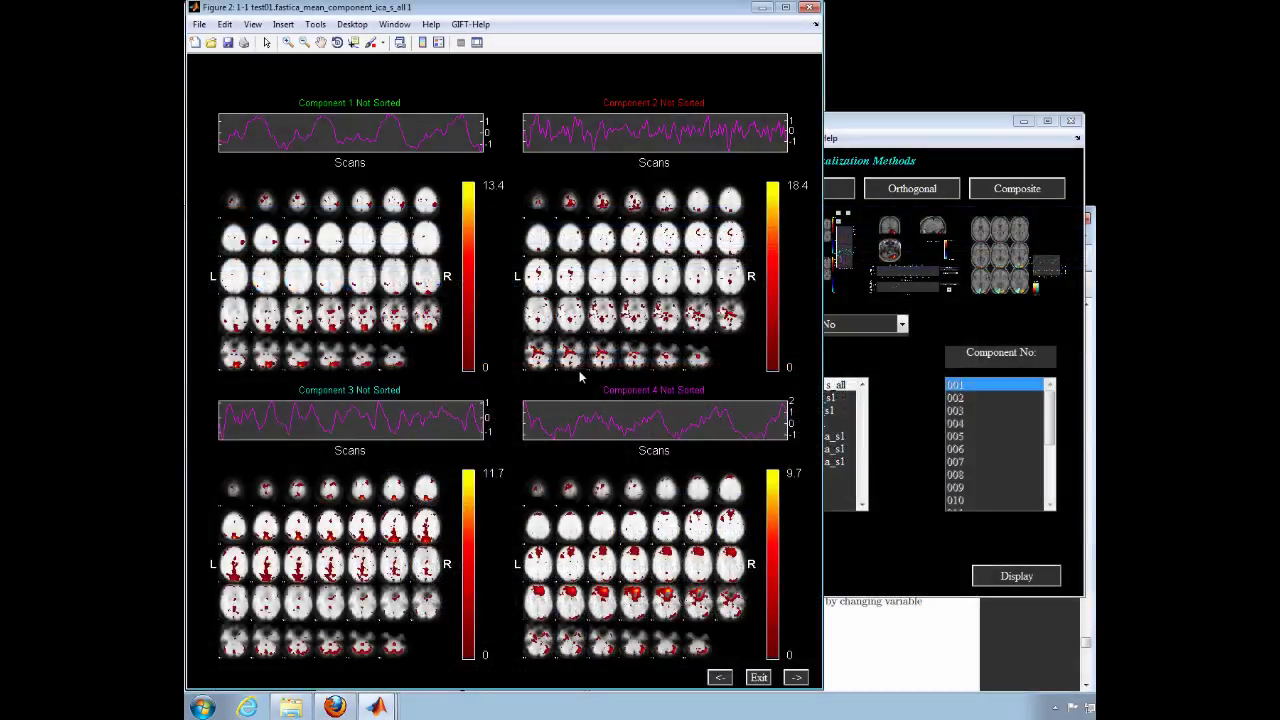
# - View mean components 5–8 in Figure 3, then return to components 1–4
pyautogui.click(796, 678)
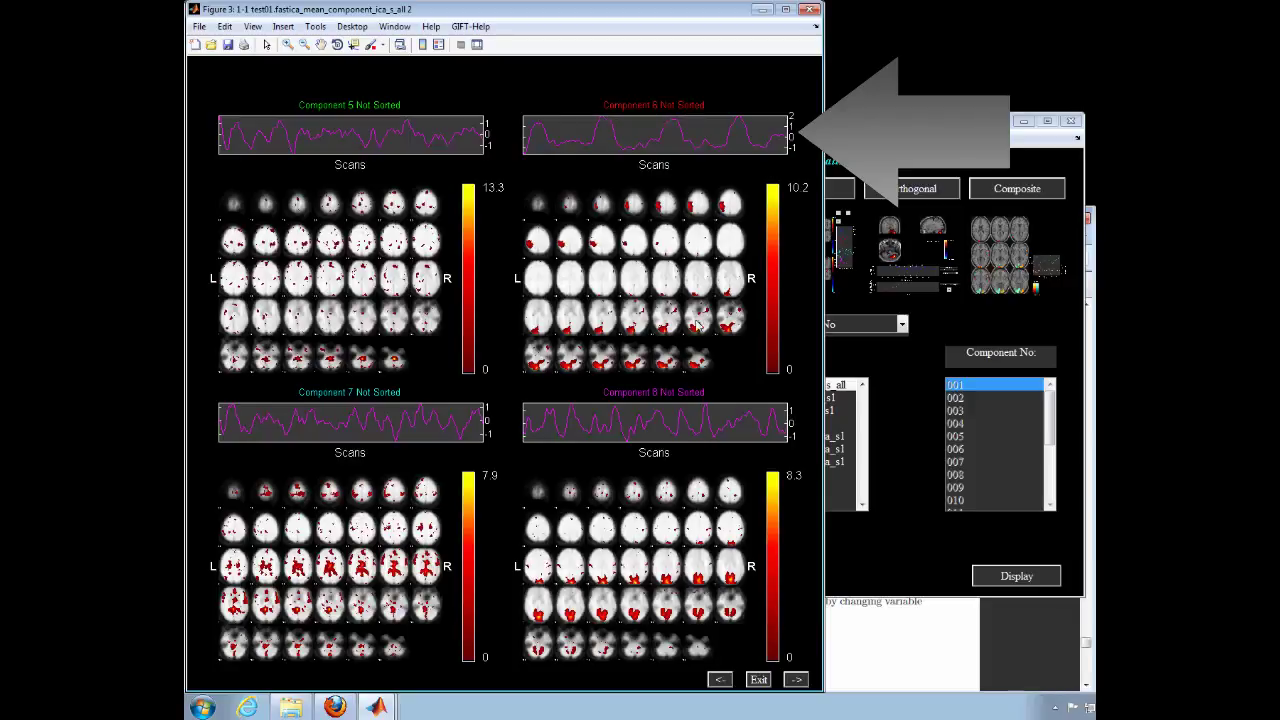
pyautogui.click(719, 679)
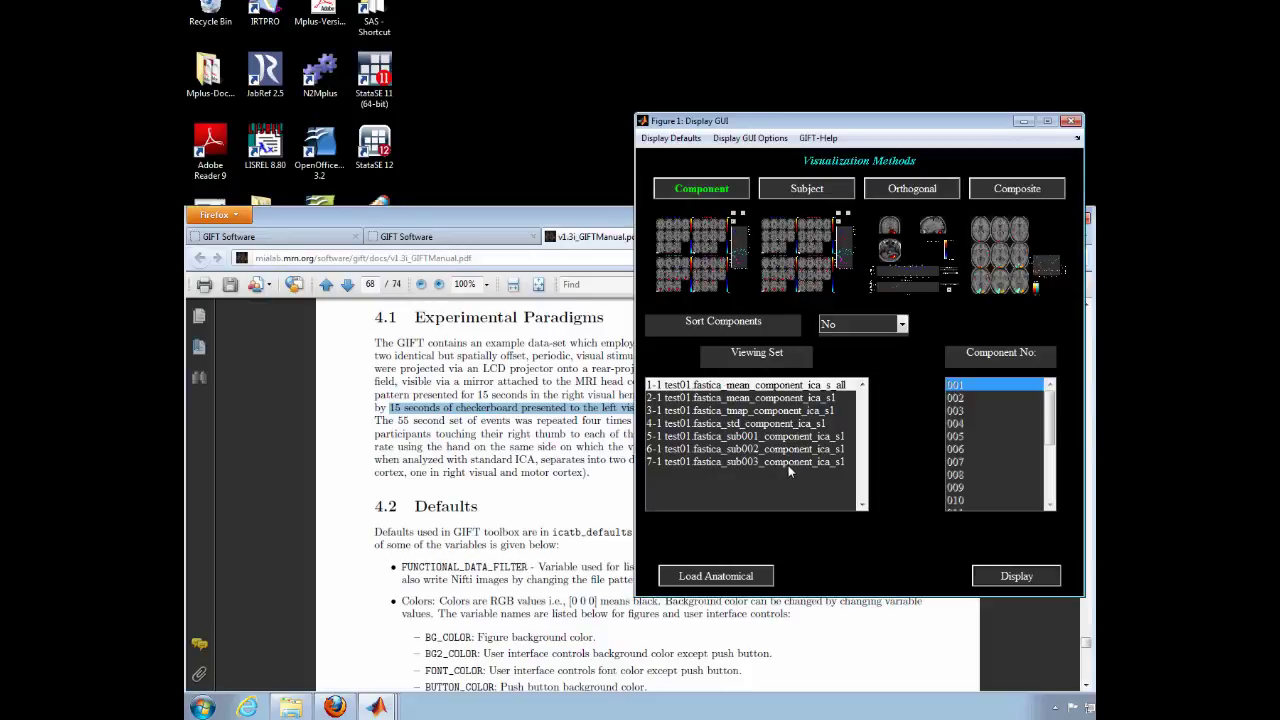
pyautogui.click(805, 438)
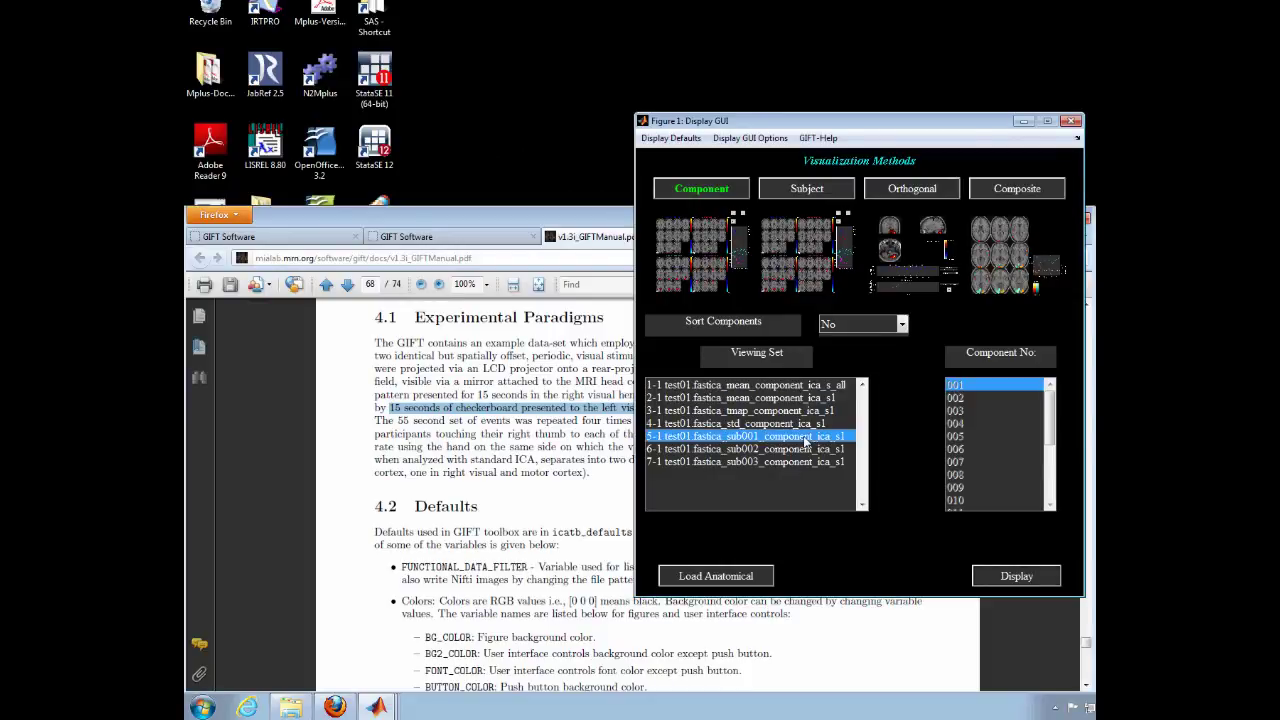
pyautogui.click(1003, 580)
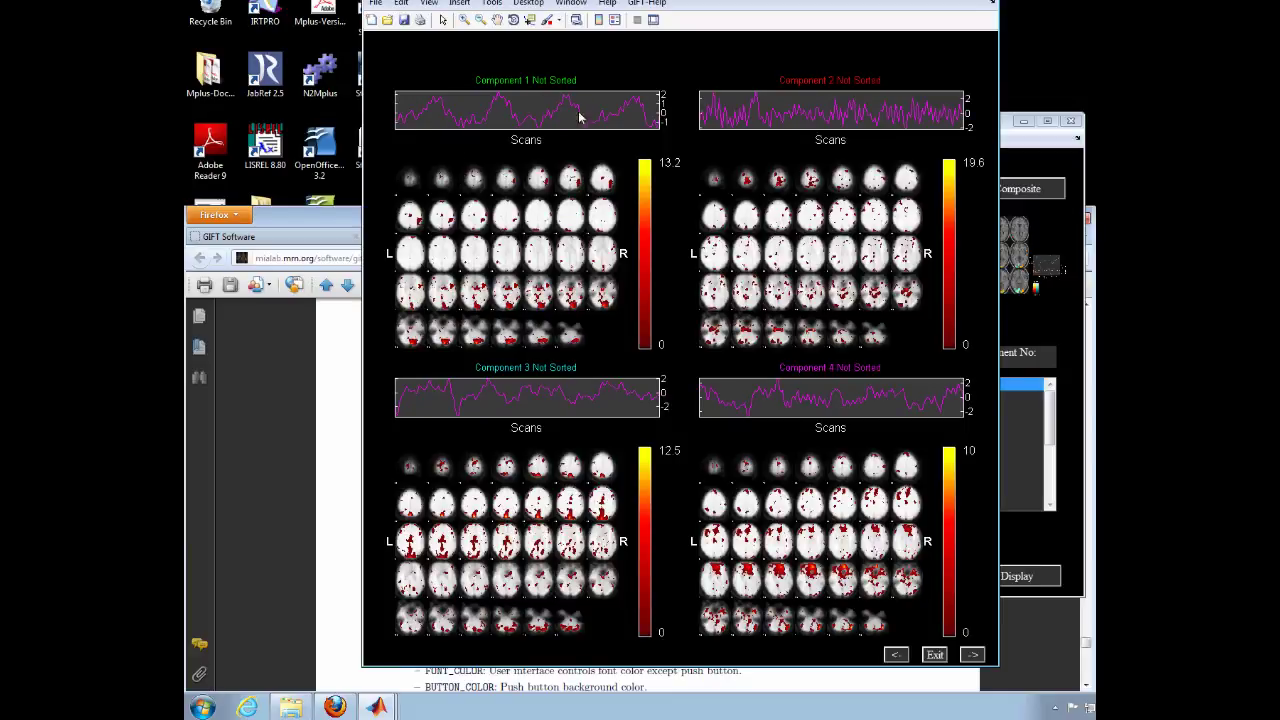
pyautogui.click(973, 655)
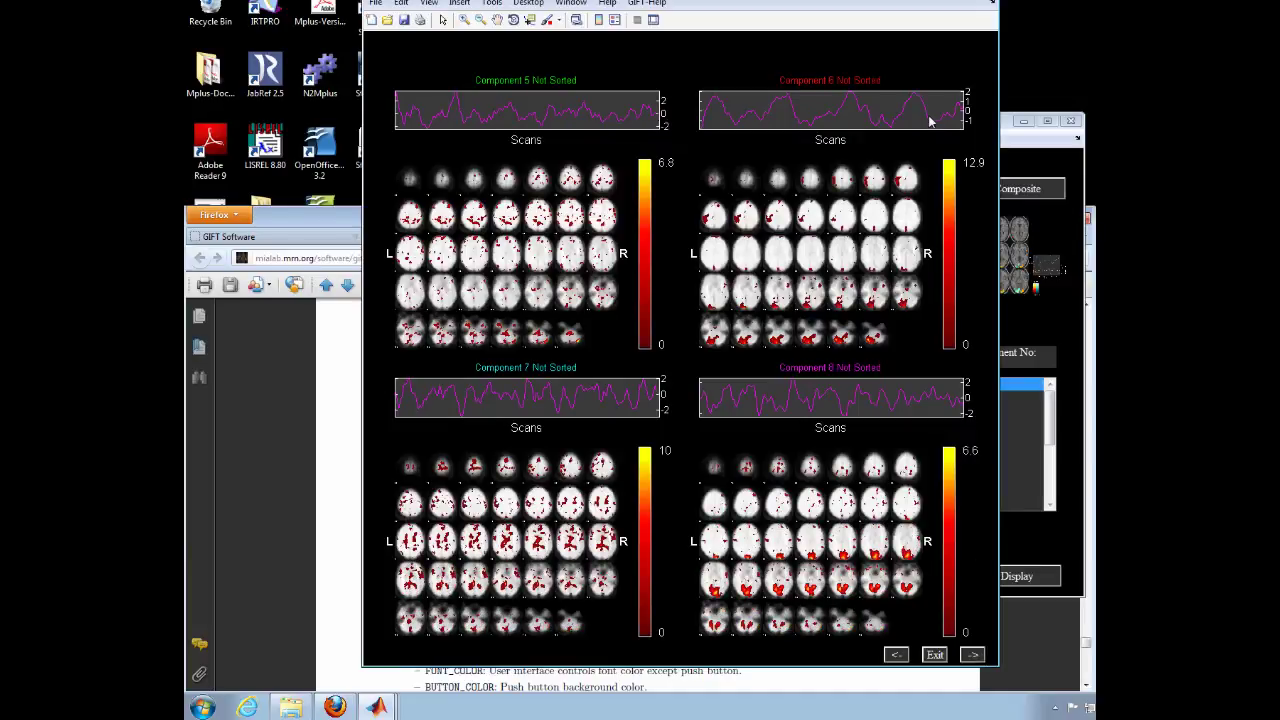
pyautogui.click(990, 3)
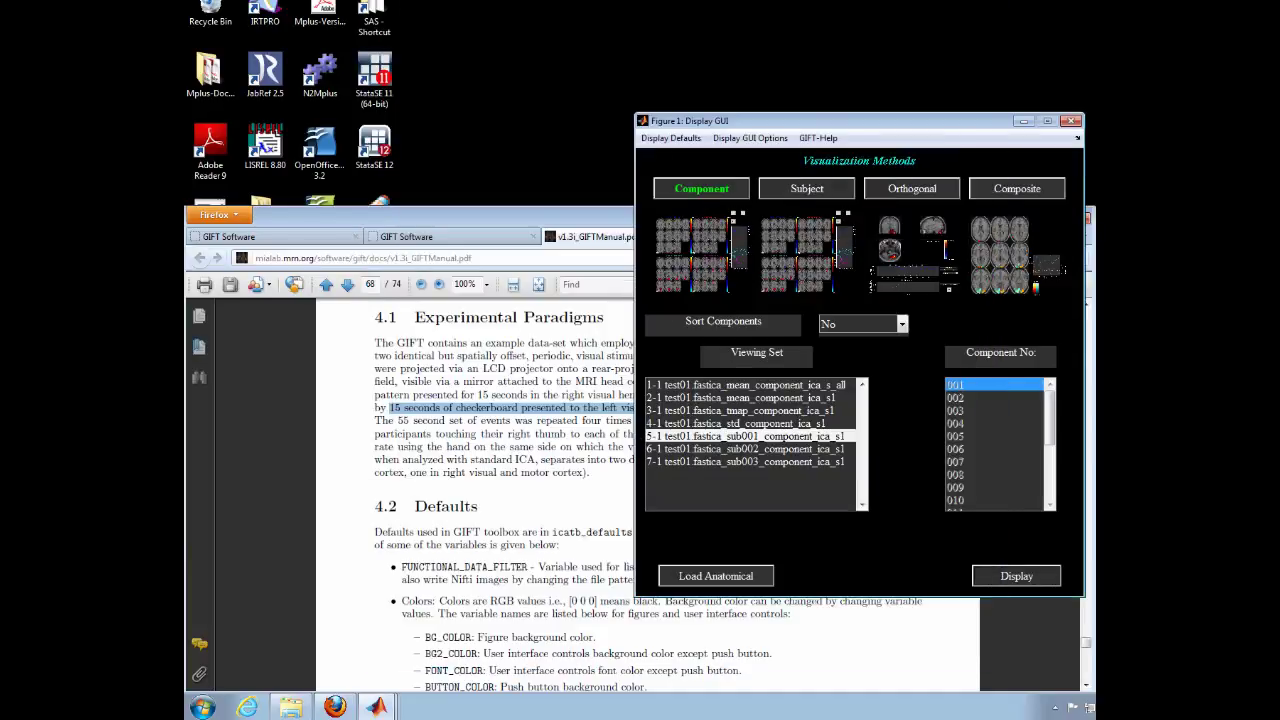
# - Switch to Orthogonal view and inspect mean component 001 in orthogonal slices
pyautogui.click(895, 192)
pyautogui.click(832, 386)
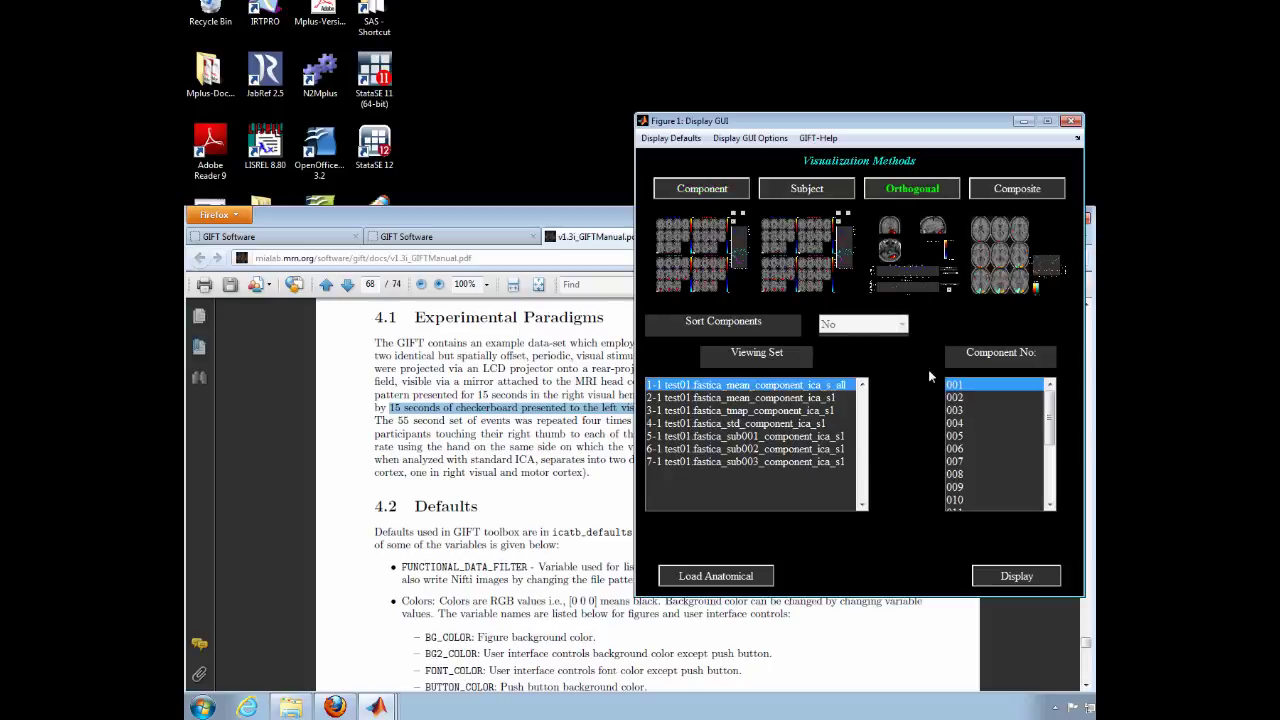
pyautogui.click(970, 397)
pyautogui.click(969, 385)
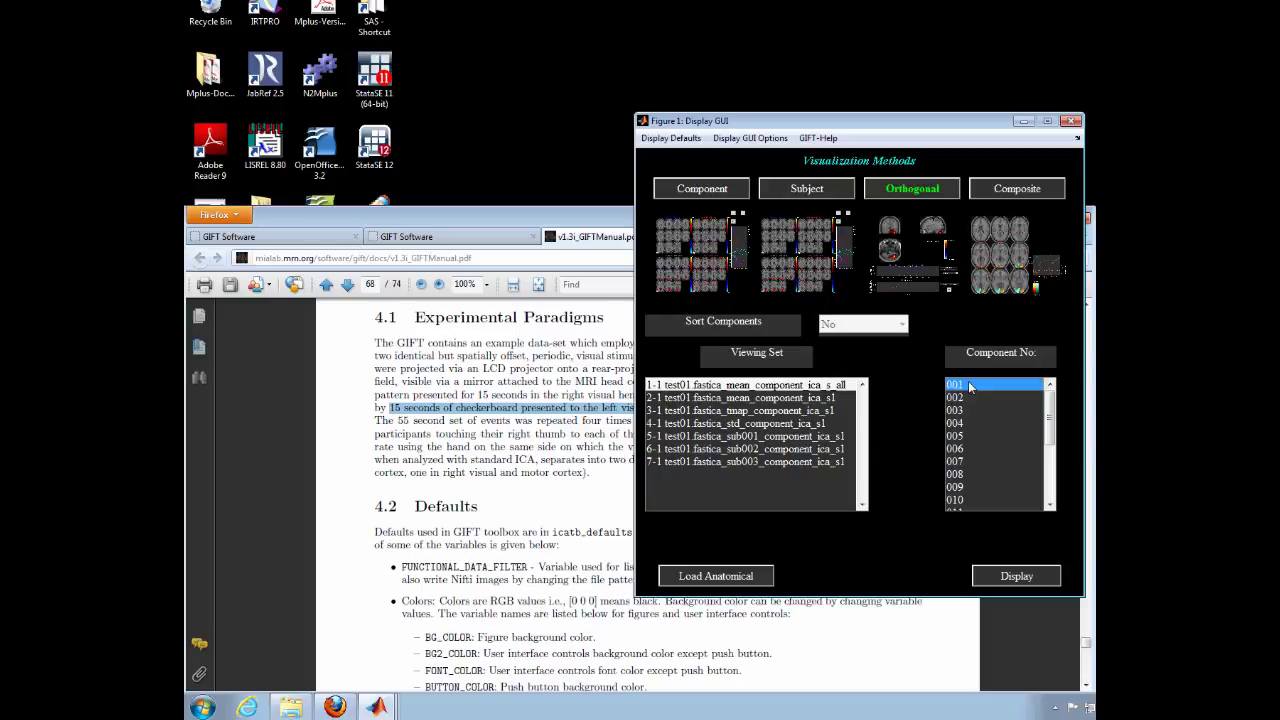
pyautogui.click(1034, 578)
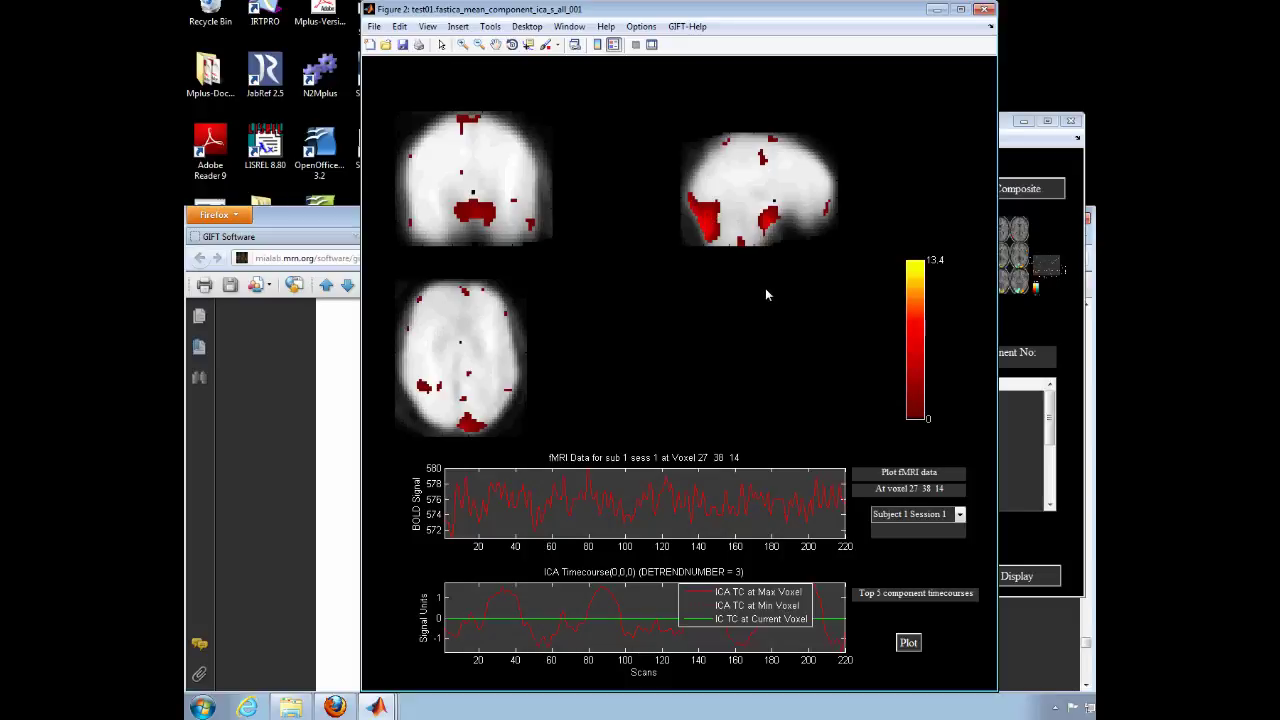
pyautogui.click(985, 9)
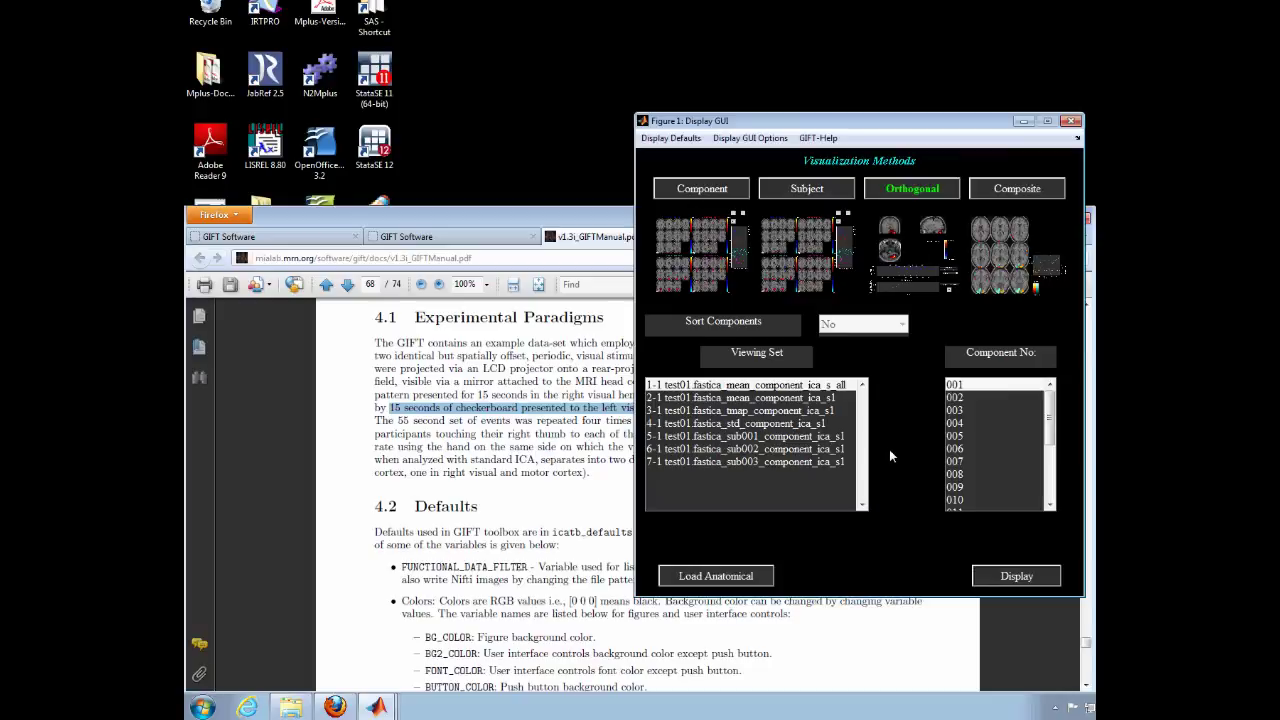
# - Inspect mean component 006 in orthogonal slices, then close the viewer
pyautogui.click(963, 451)
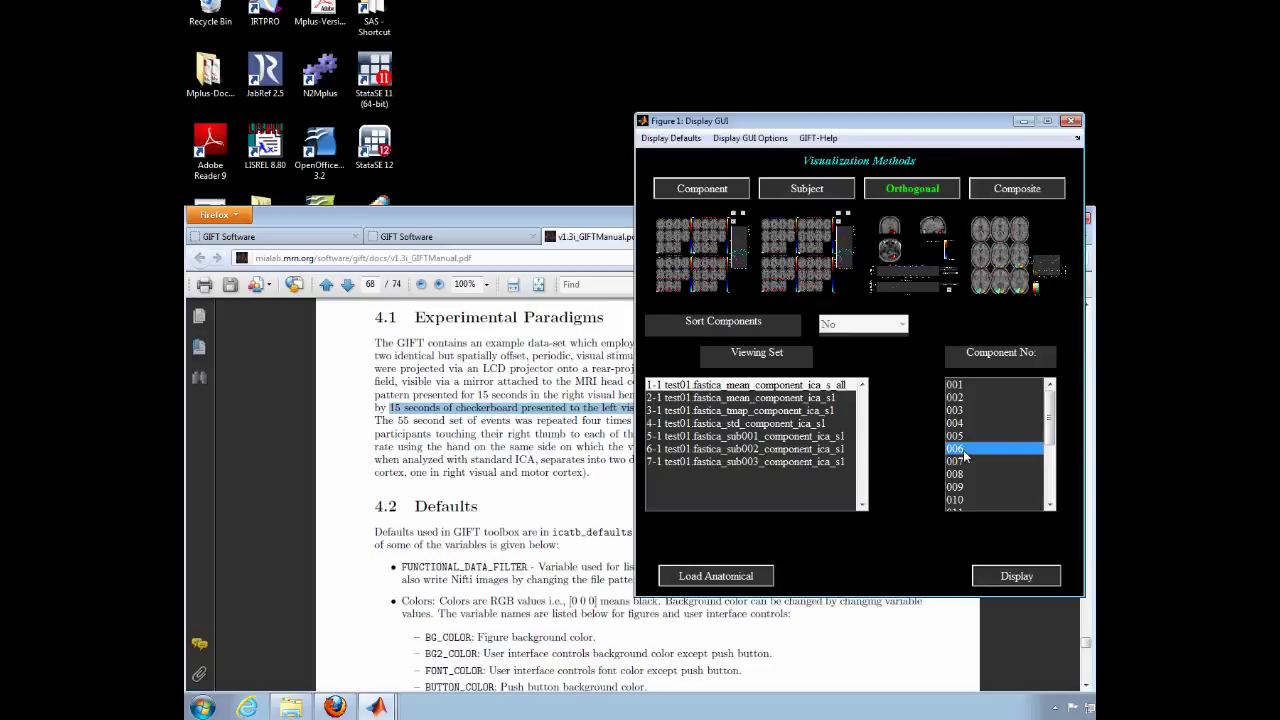
pyautogui.click(1012, 577)
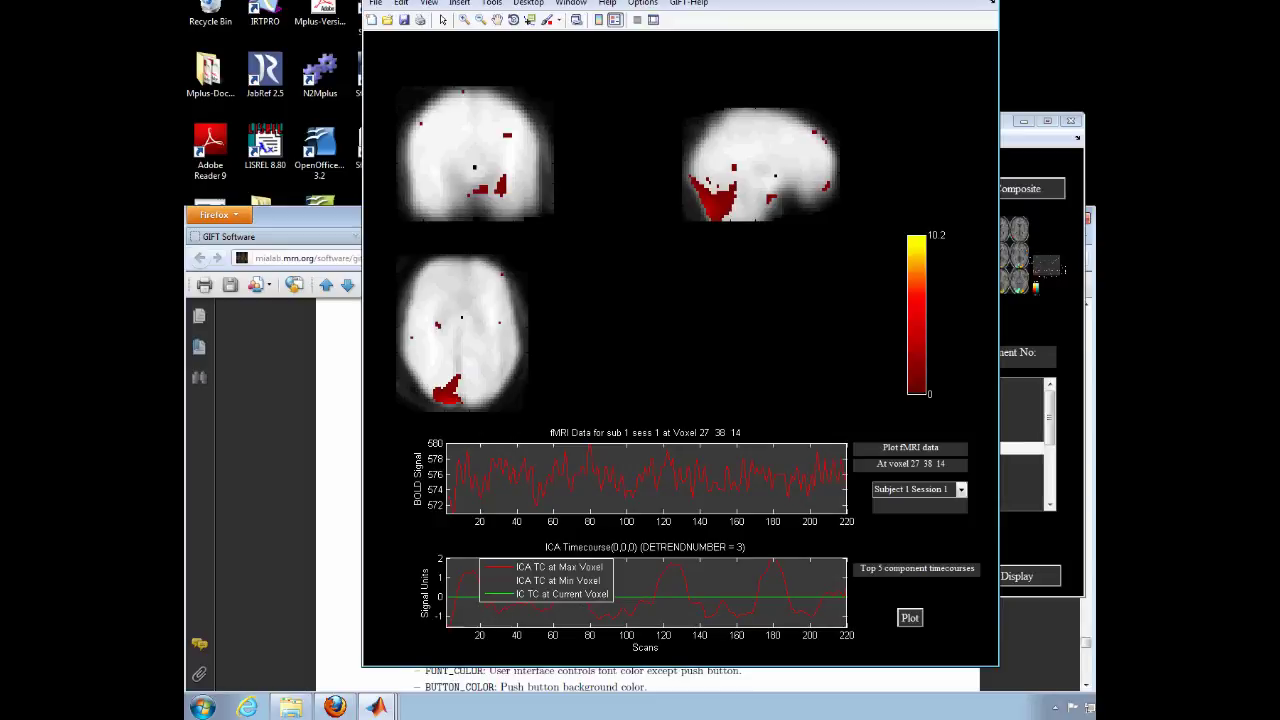
pyautogui.click(992, 3)
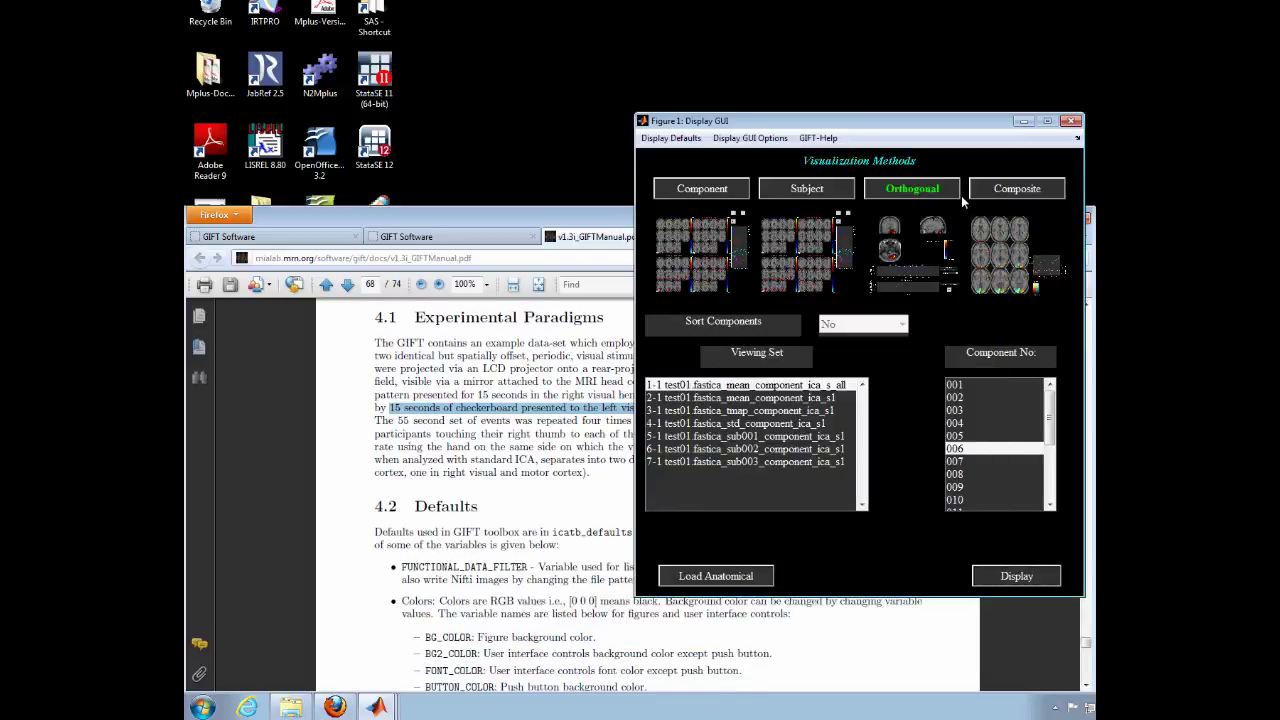
# - With Composite selected, select mean components 001 and 006 together and display them
pyautogui.click(996, 190)
pyautogui.click(977, 384)
pyautogui.click(974, 448)
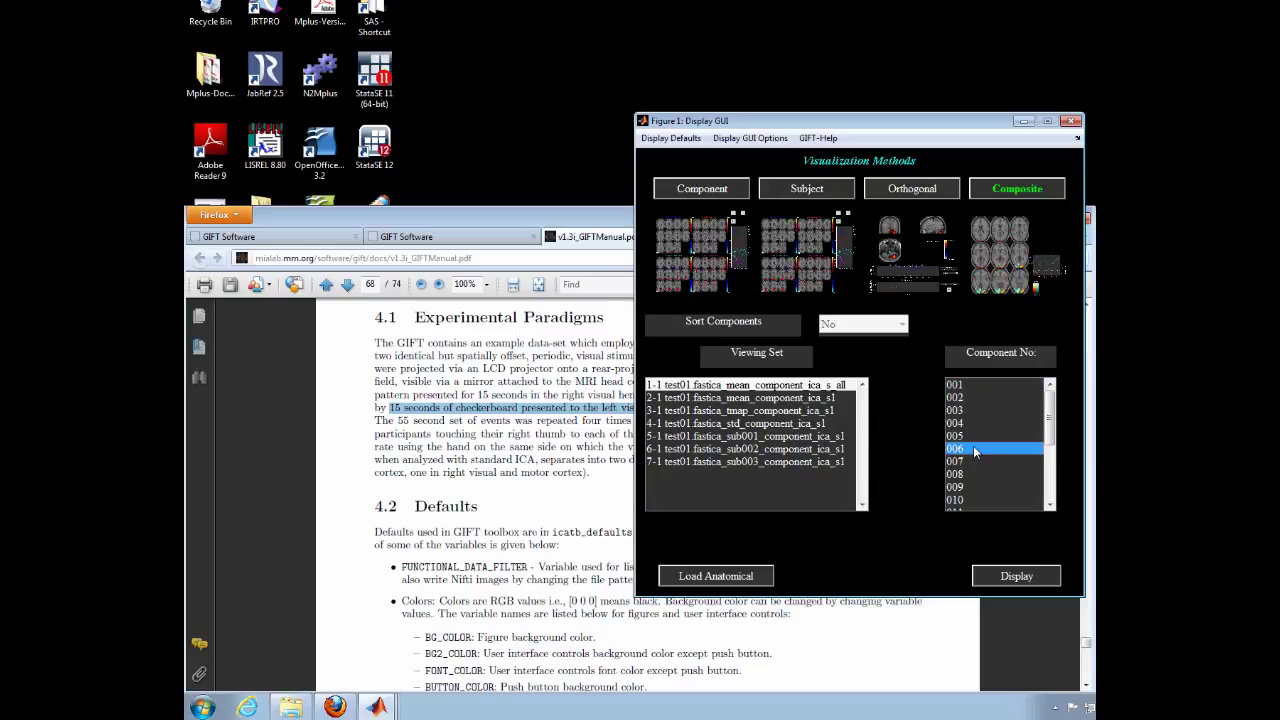
pyautogui.keyDown('ctrl'); pyautogui.click(972, 384); pyautogui.keyUp('ctrl')
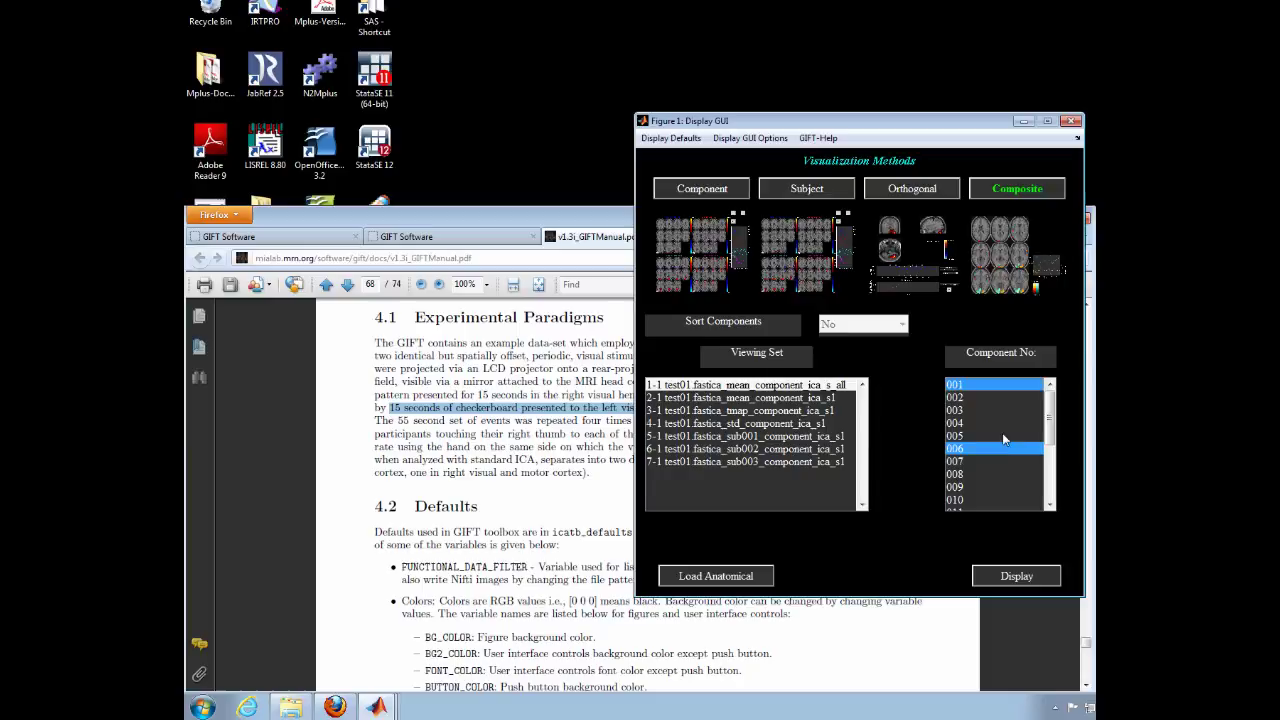
pyautogui.click(1012, 580)
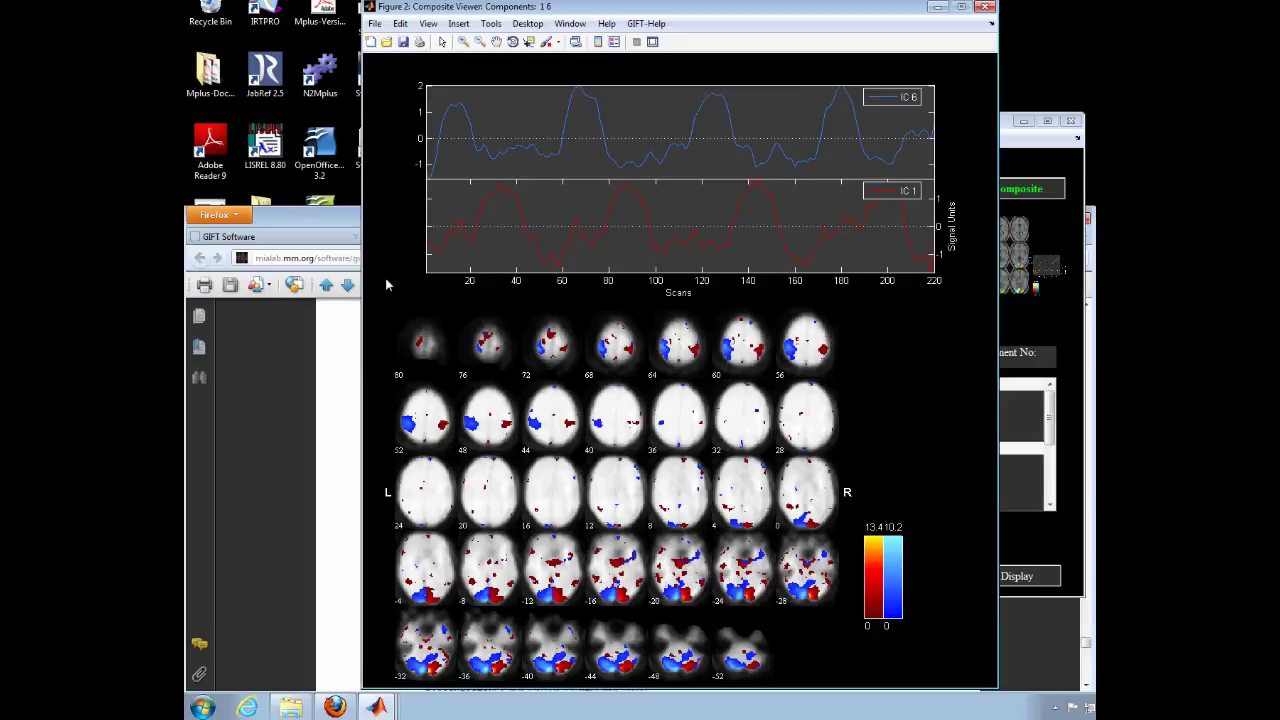
# - Save the composite figure as the JPEG image 'ICs 1 and 6.jpg' in the test01 folder
pyautogui.click(377, 24)
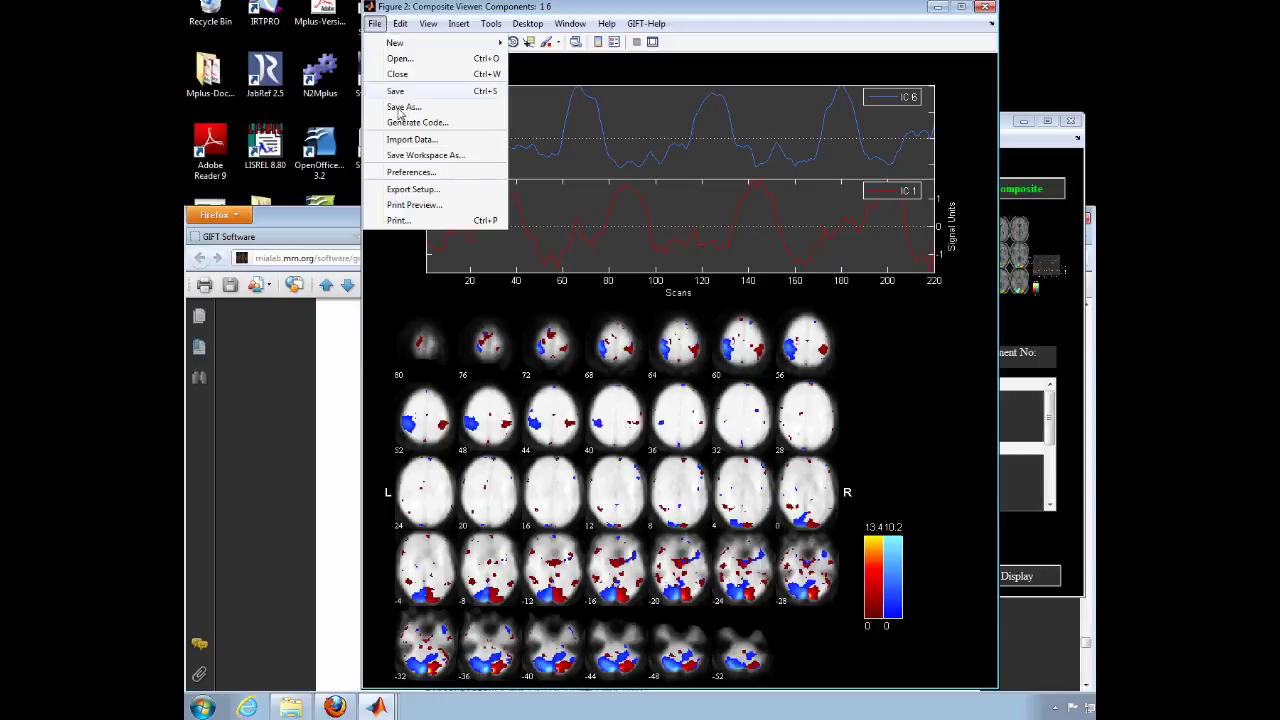
pyautogui.click(434, 112)
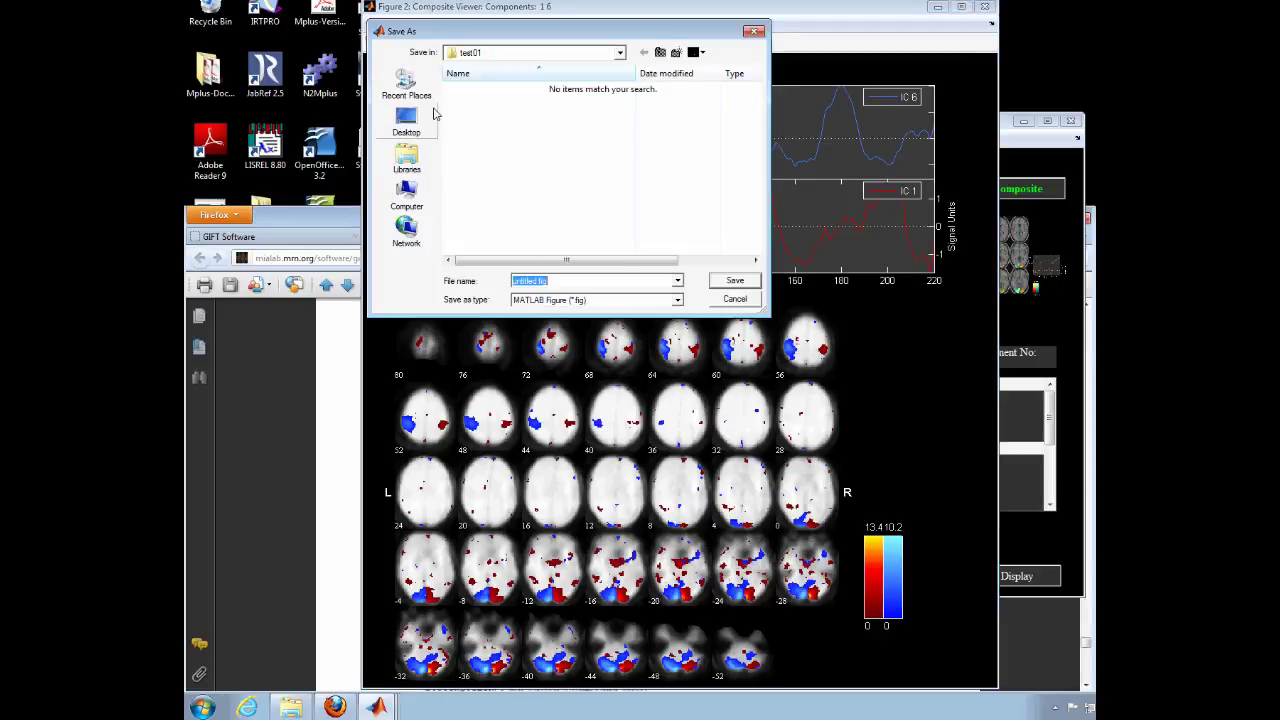
pyautogui.click(538, 280)
pyautogui.moveTo(538, 280); pyautogui.dragTo(506, 283)
pyautogui.write('3')
pyautogui.write('C')
pyautogui.press('BackSpace')
pyautogui.write('ICs 1 and 6')
pyautogui.click(677, 302)
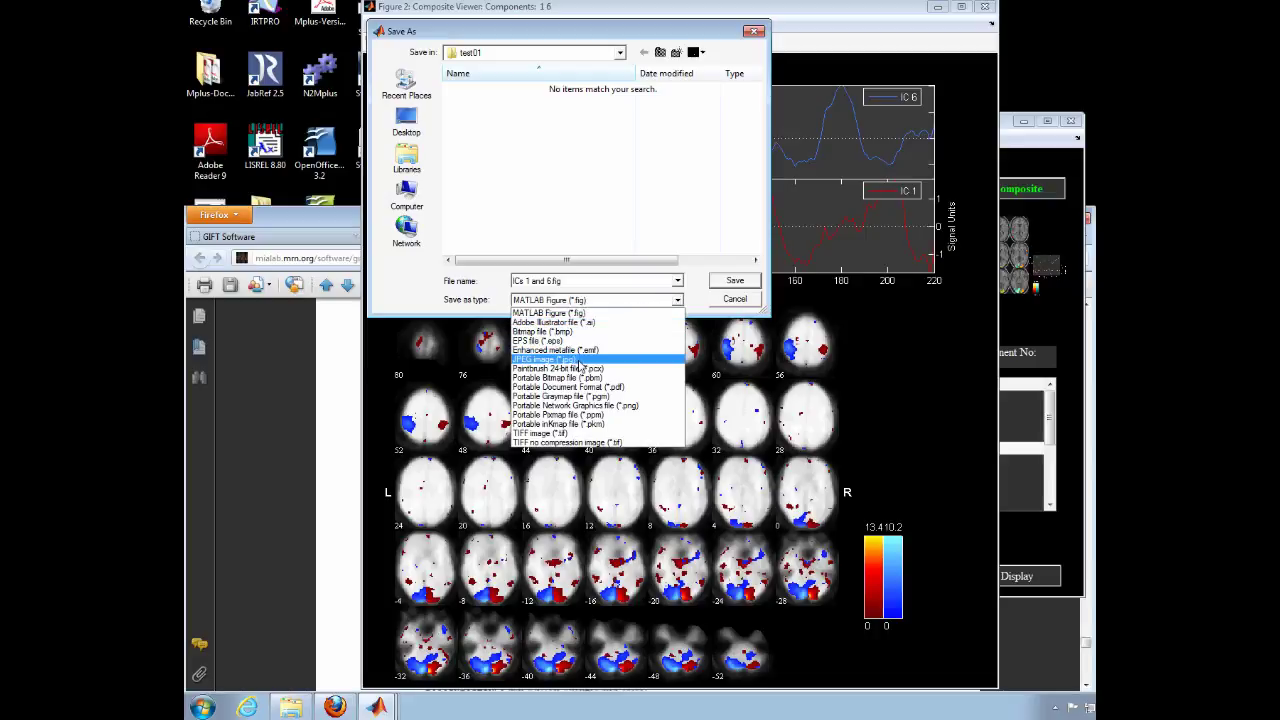
pyautogui.click(580, 360)
pyautogui.click(619, 53)
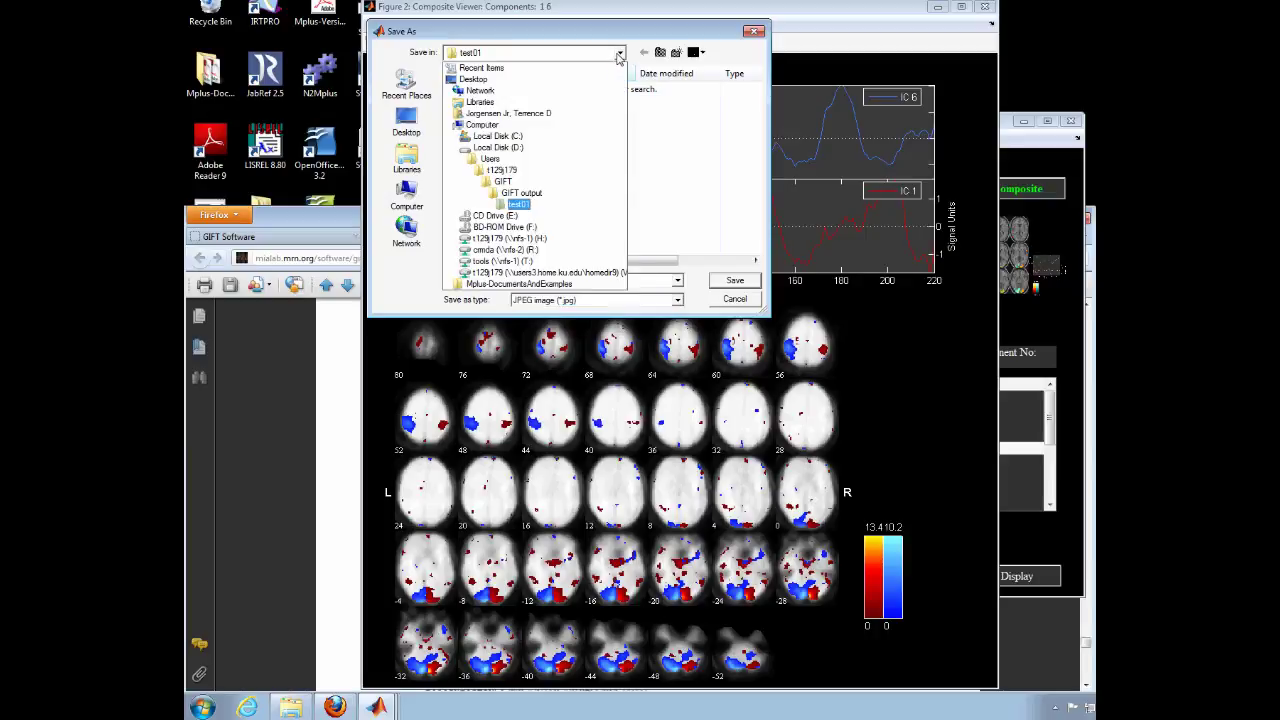
pyautogui.click(619, 55)
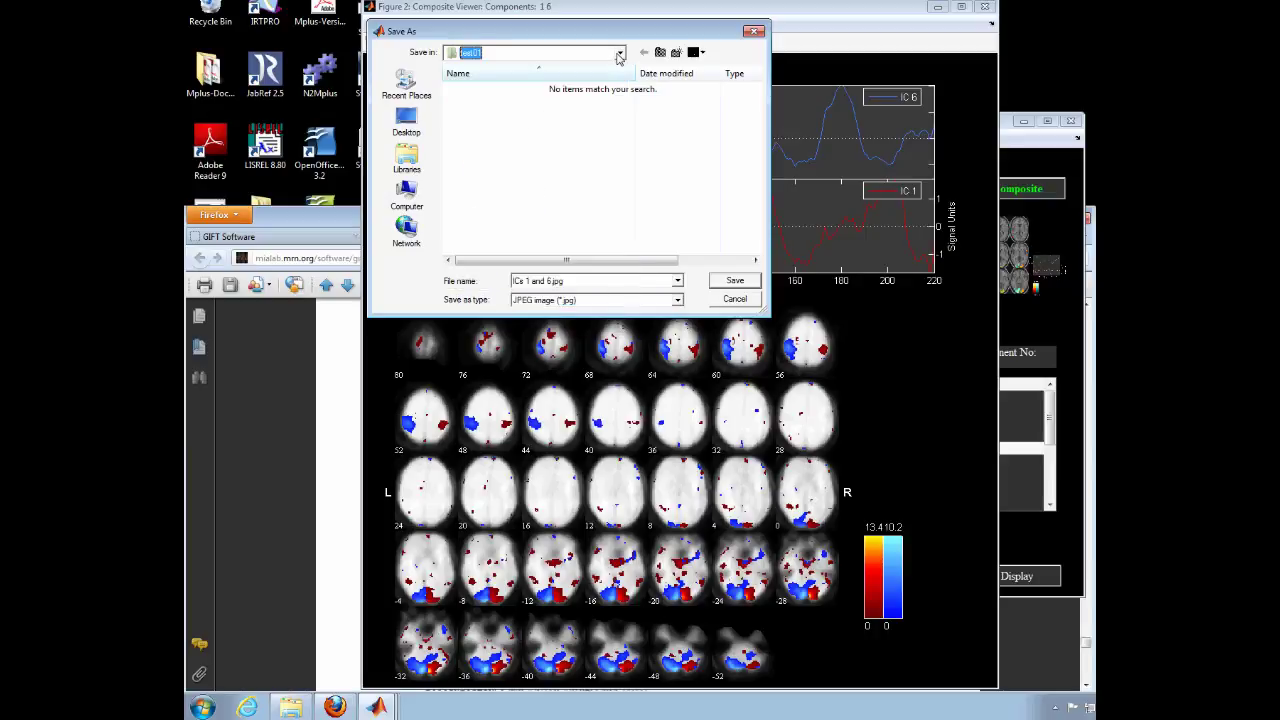
pyautogui.click(738, 280)
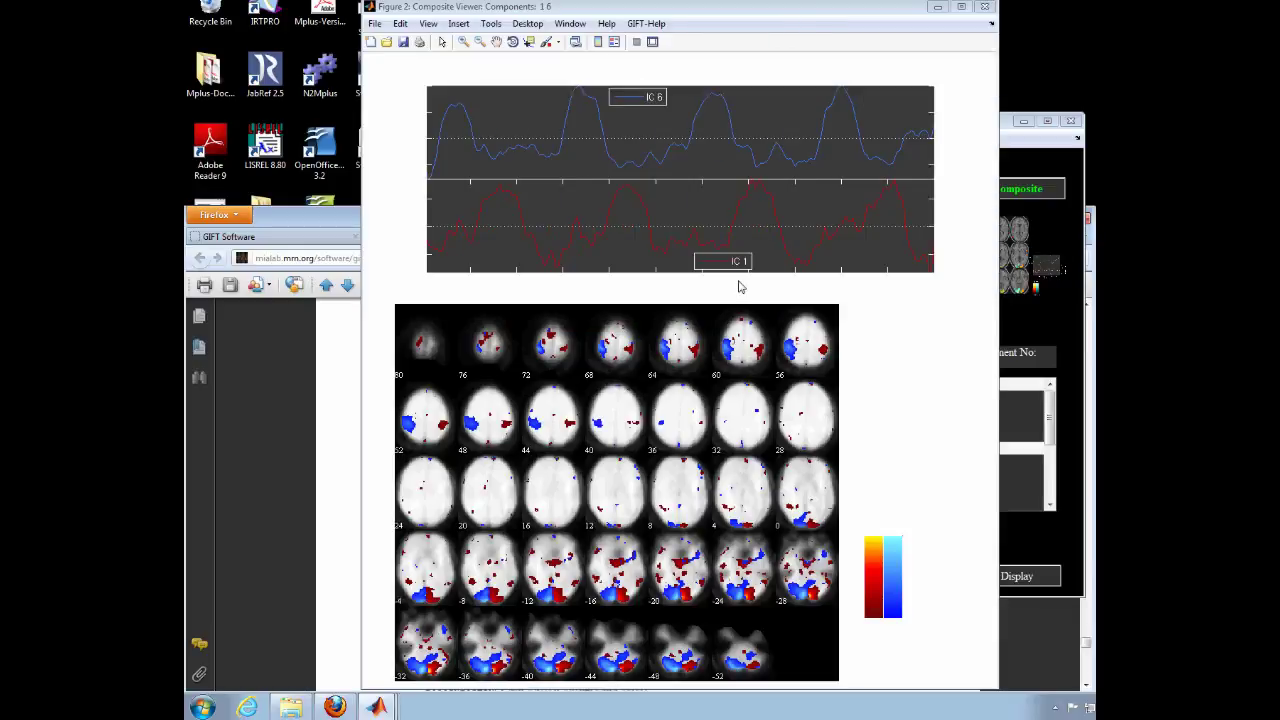
# - Open ICs 1 and 6.jpg from the test01 folder to check it, then close the preview
pyautogui.click(290, 703)
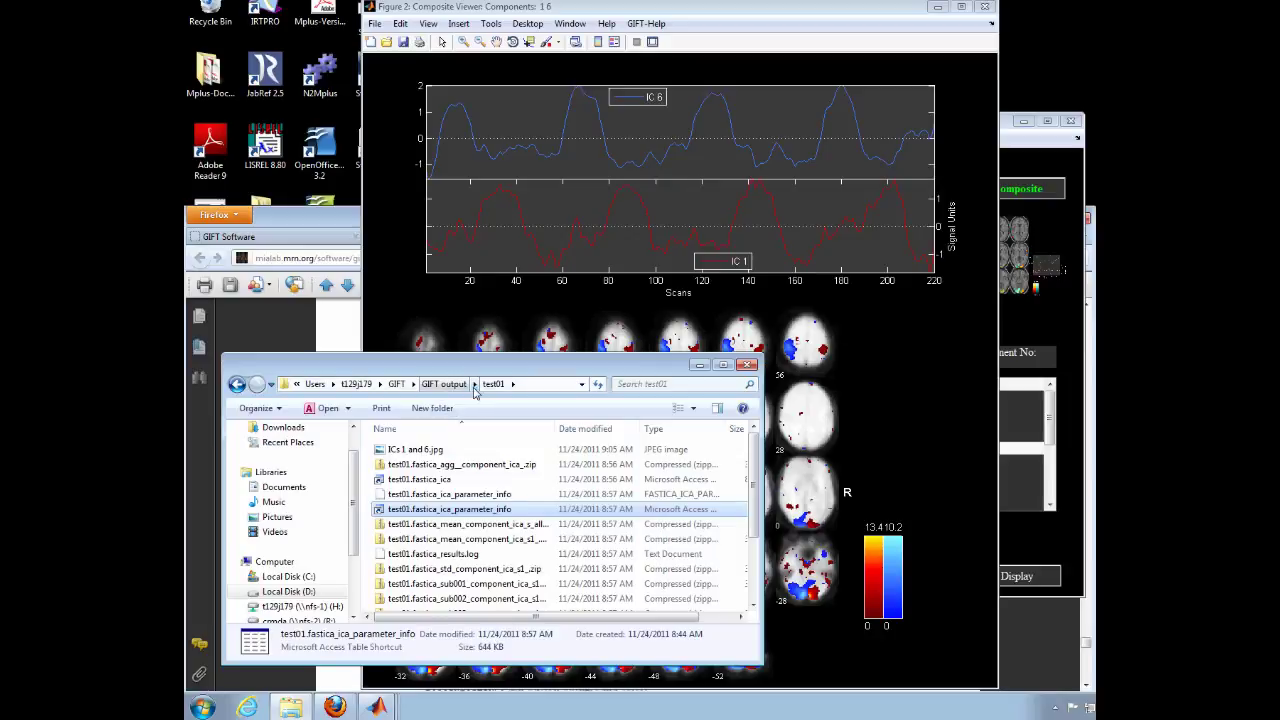
pyautogui.doubleClick(436, 450)
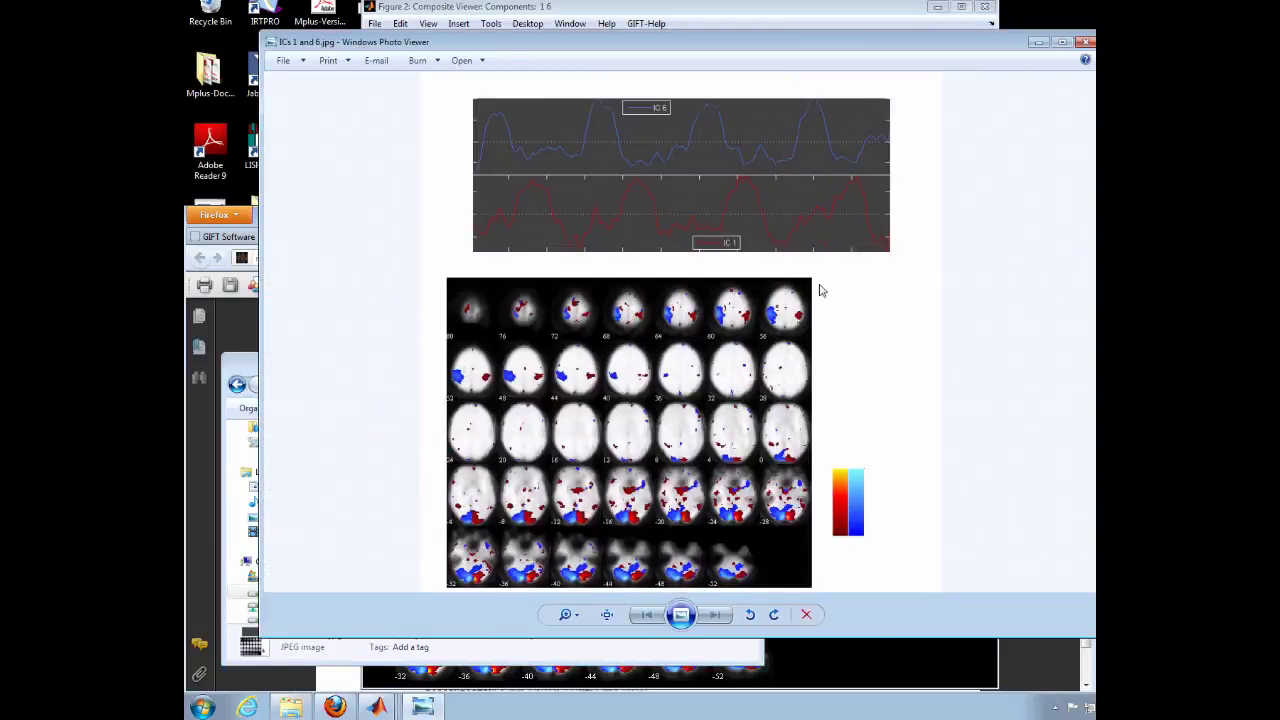
pyautogui.click(1087, 44)
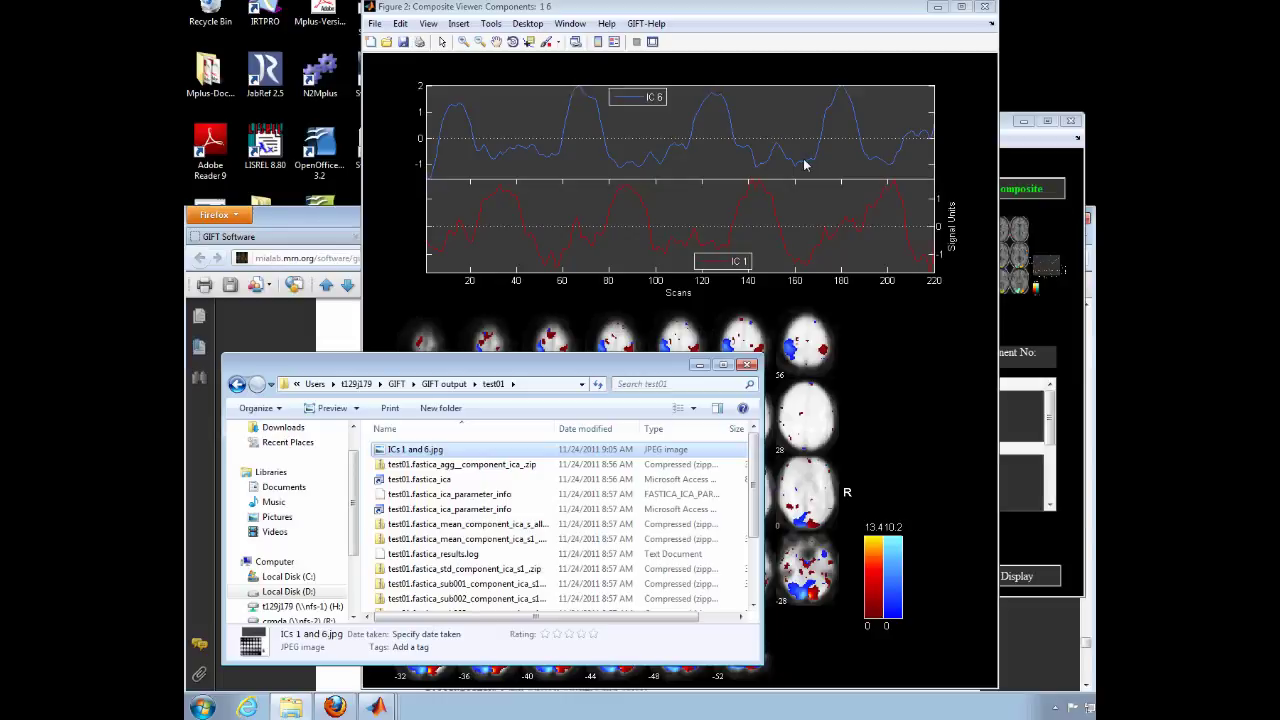
# - Close the composite figure and Display GUI, and bring the main GIFT window forward
pyautogui.click(985, 7)
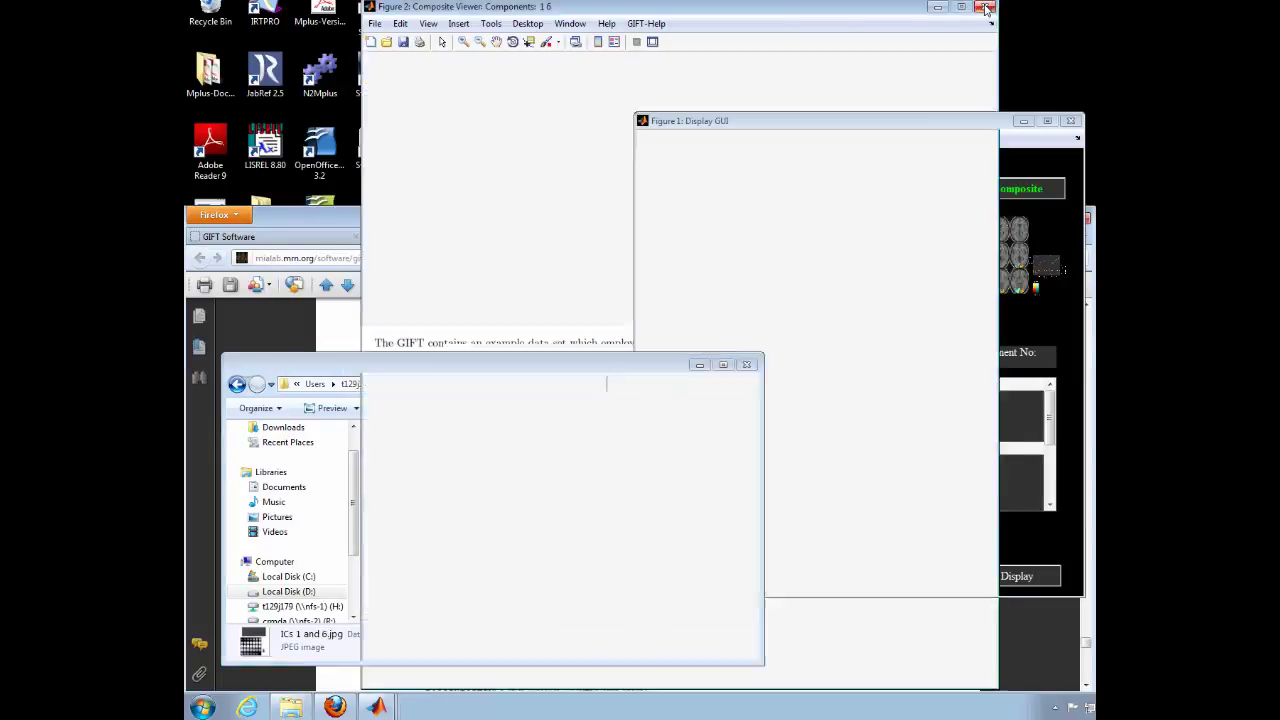
pyautogui.click(1077, 120)
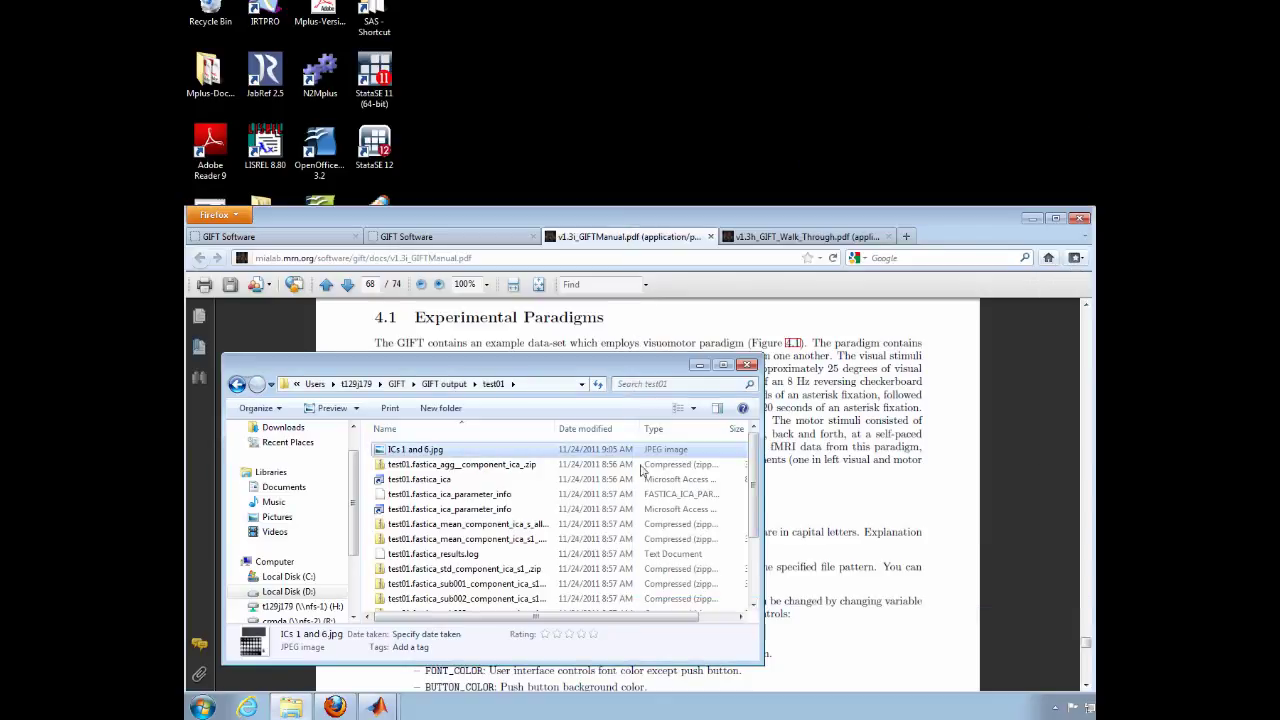
pyautogui.click(379, 708)
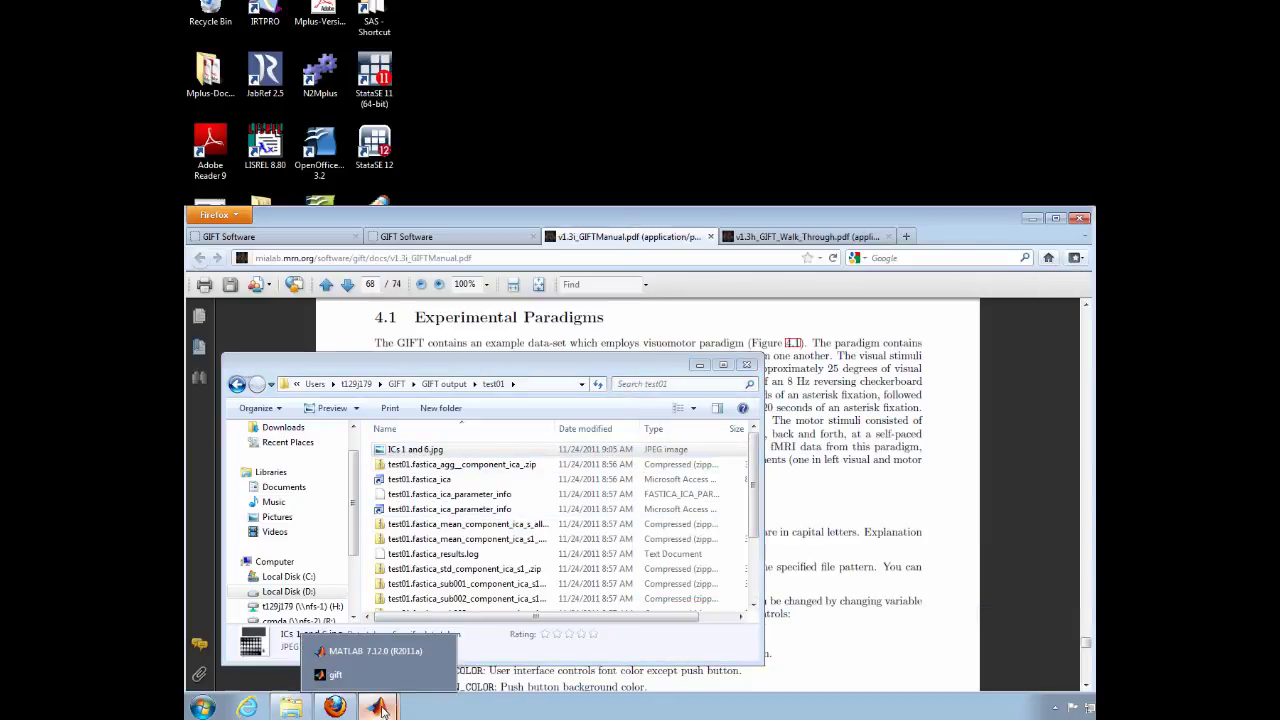
pyautogui.click(368, 677)
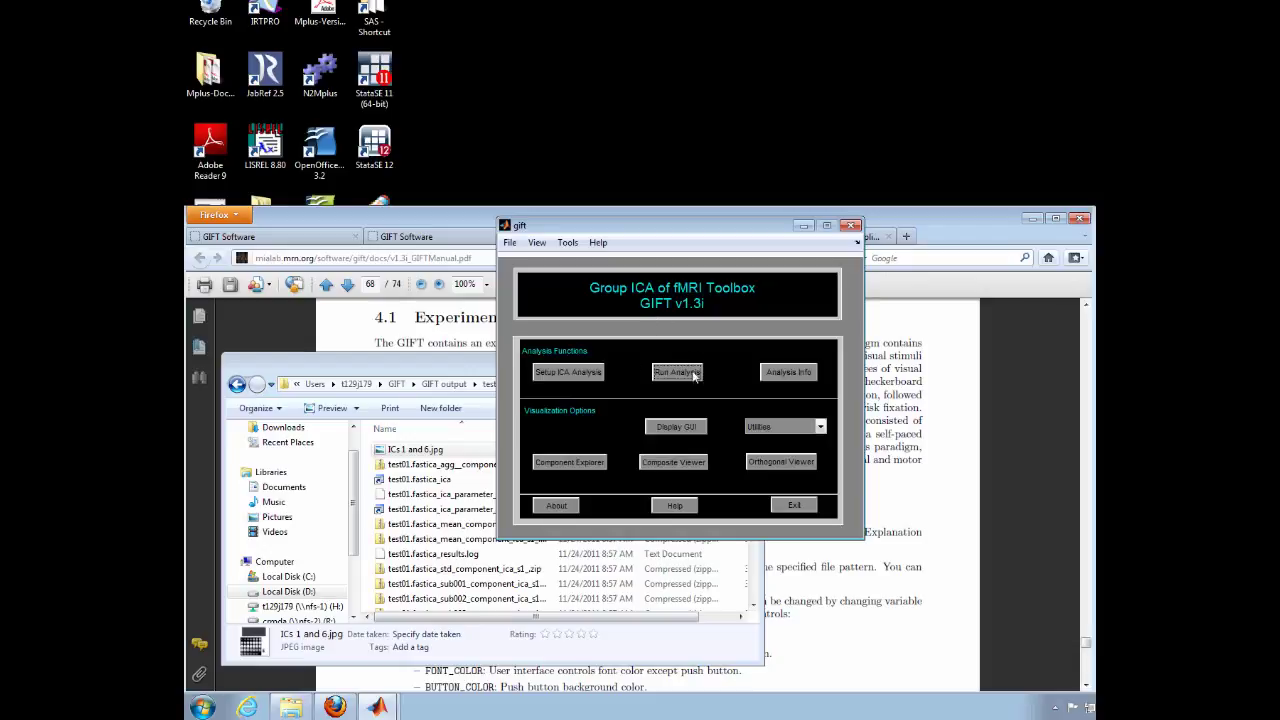
# - Start a new ICA setup and create a test02.infomax folder in GIFT output
pyautogui.click(590, 372)
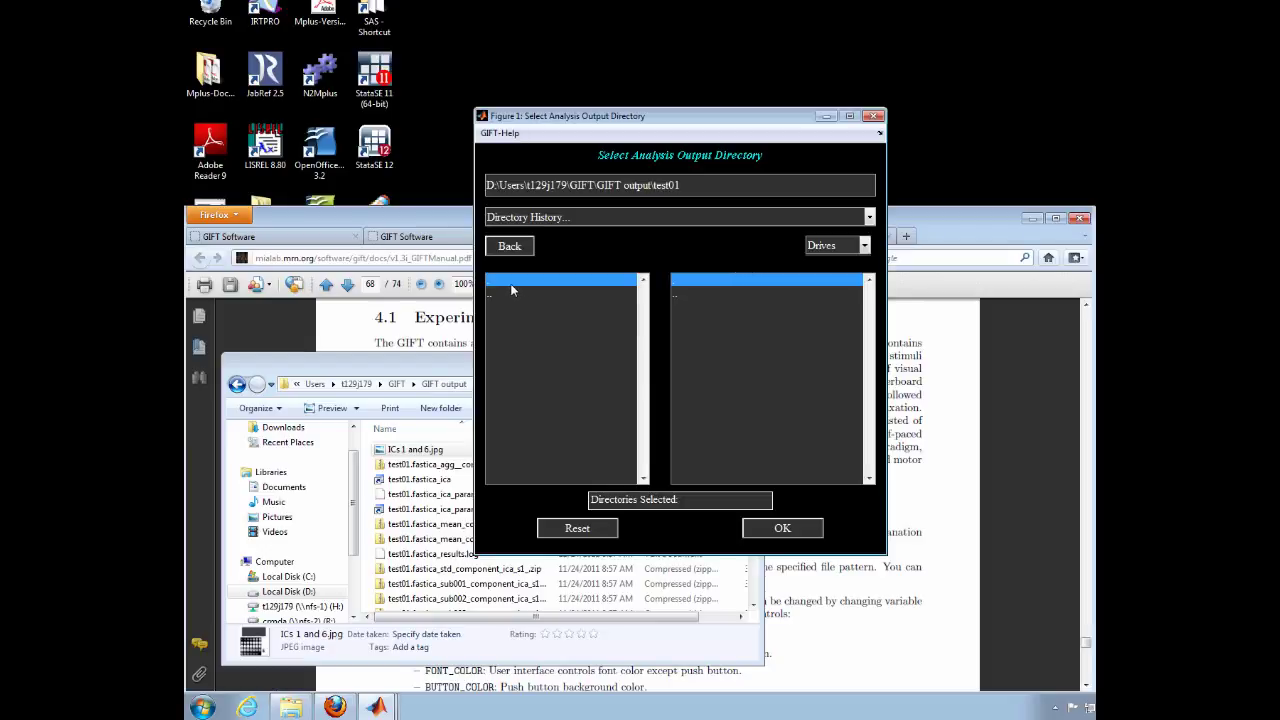
pyautogui.click(290, 707)
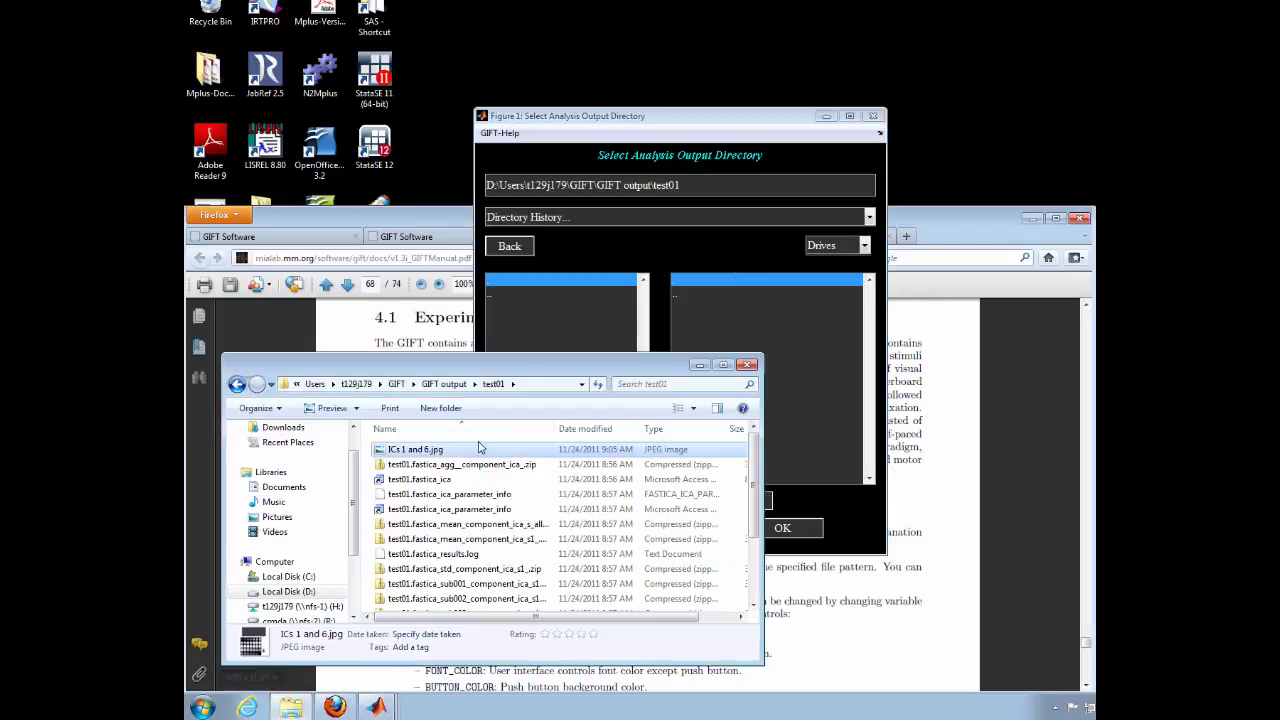
pyautogui.click(460, 385)
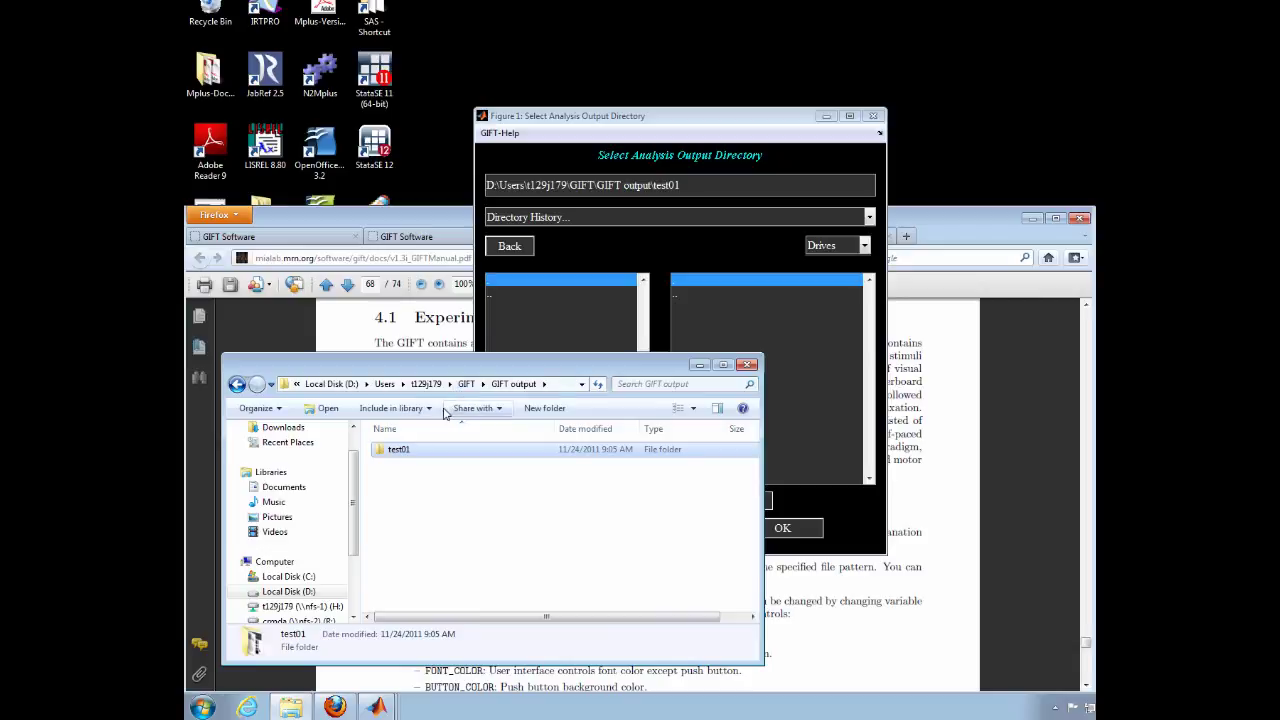
pyautogui.click(533, 414)
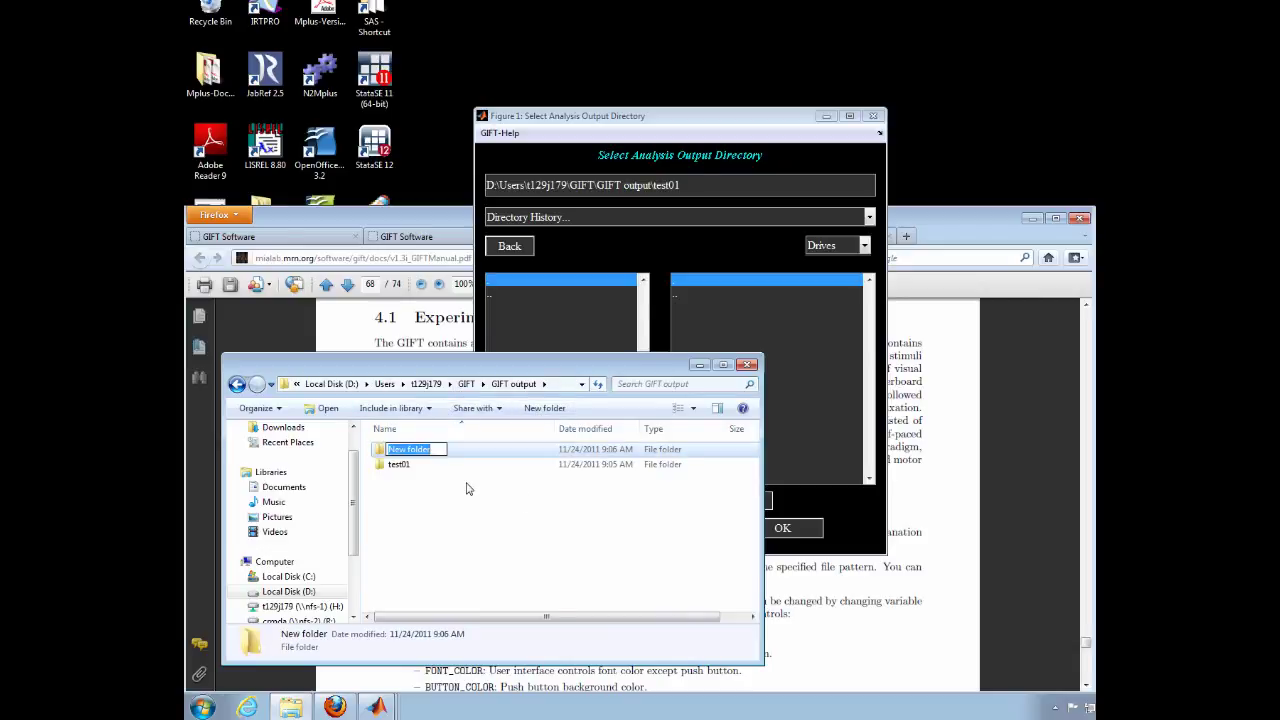
pyautogui.write('test02.infomax')
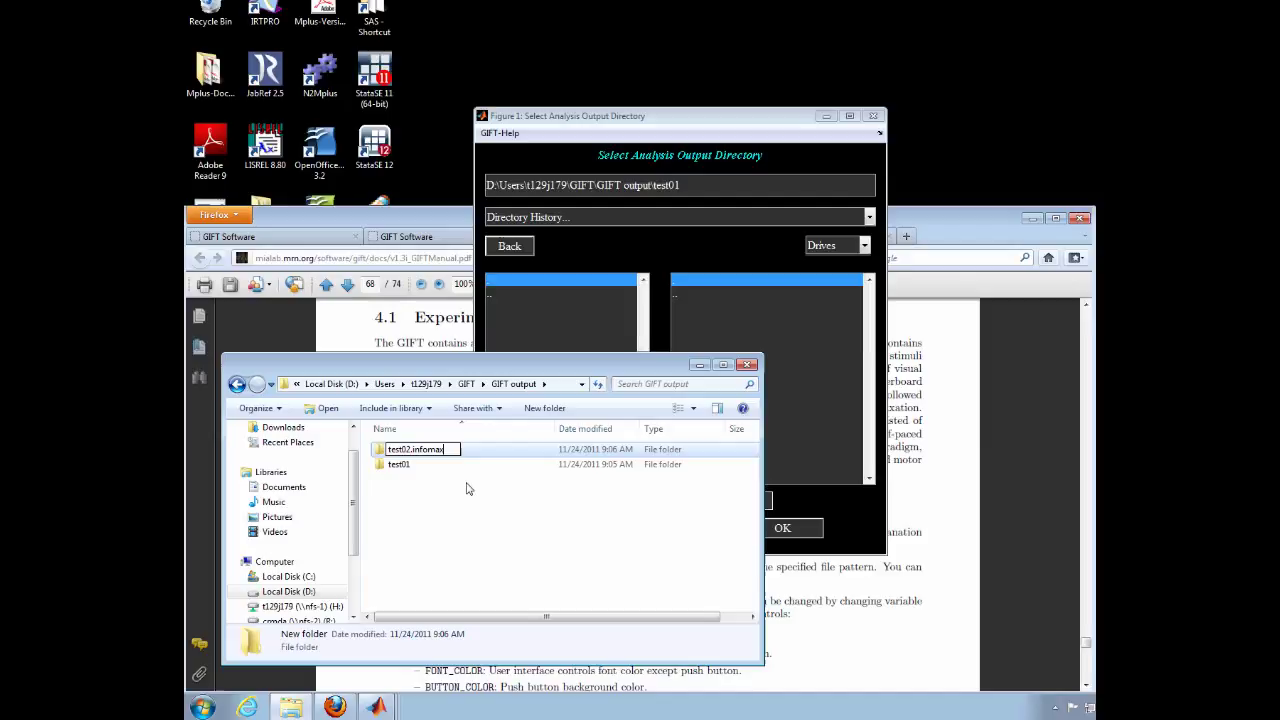
pyautogui.press('Return')
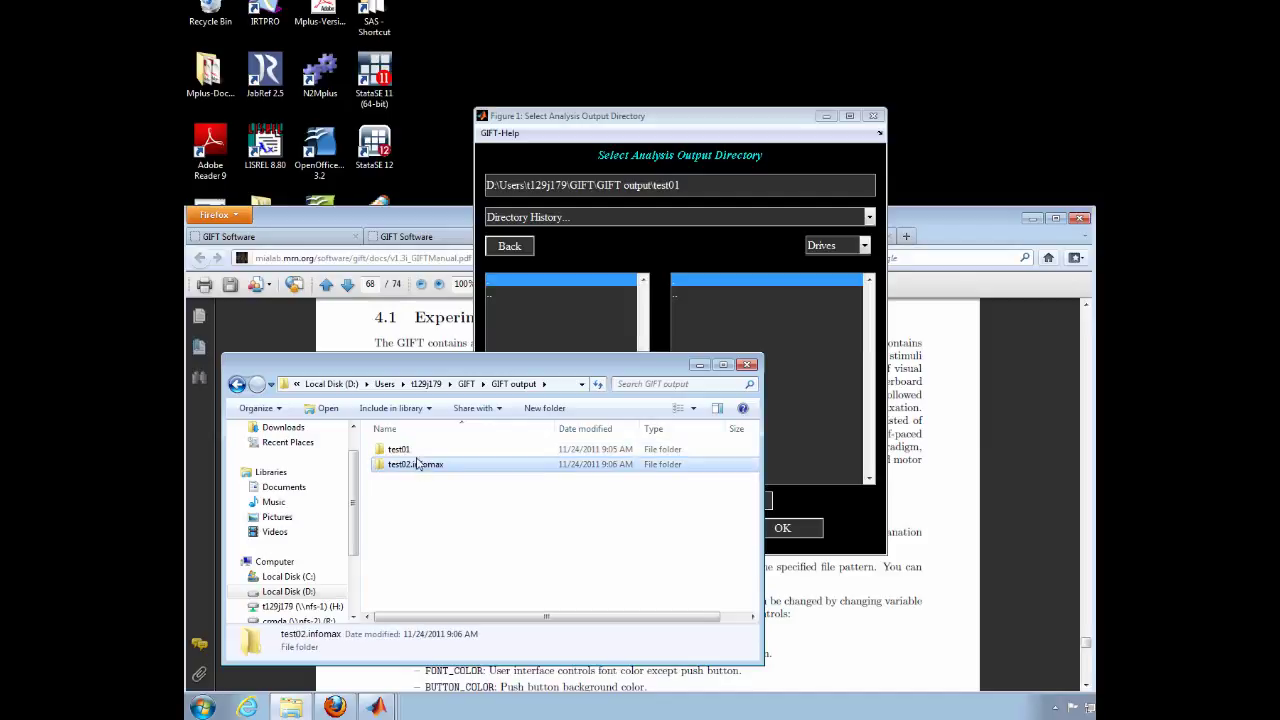
# - Select the test01 folder and cancel its accidental rename
pyautogui.click(420, 455)
pyautogui.click(412, 450)
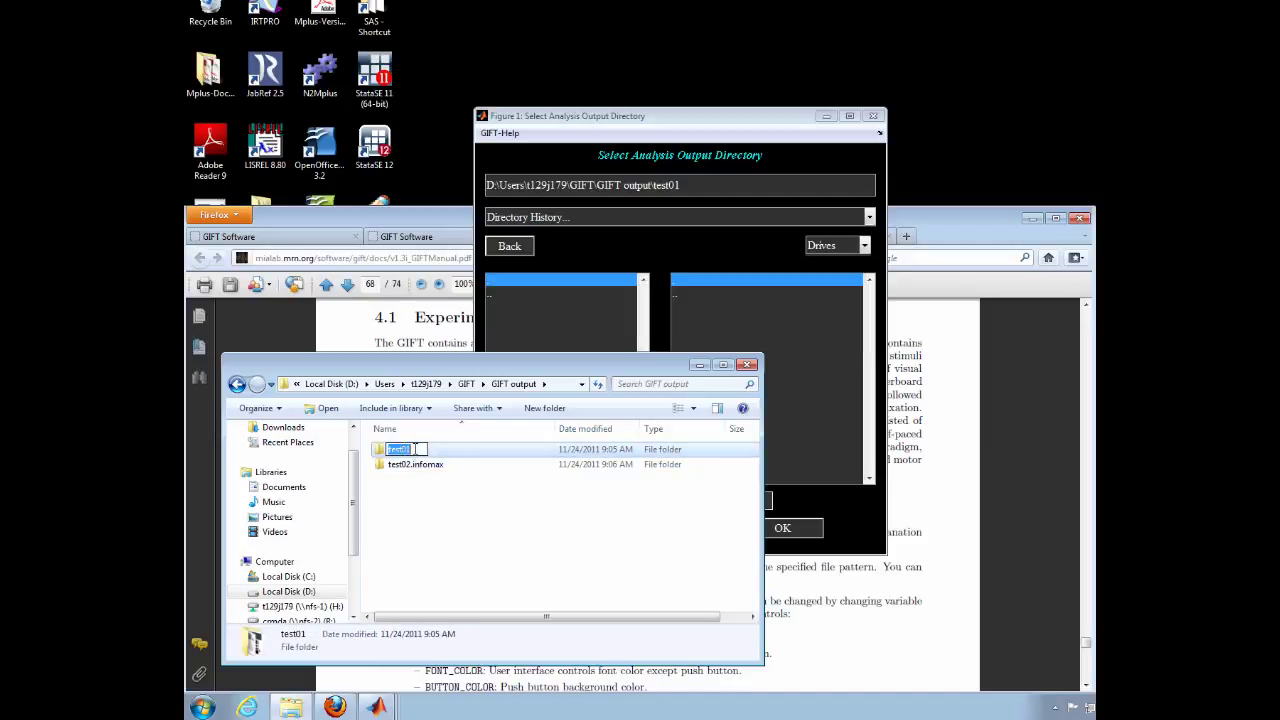
pyautogui.click(441, 490)
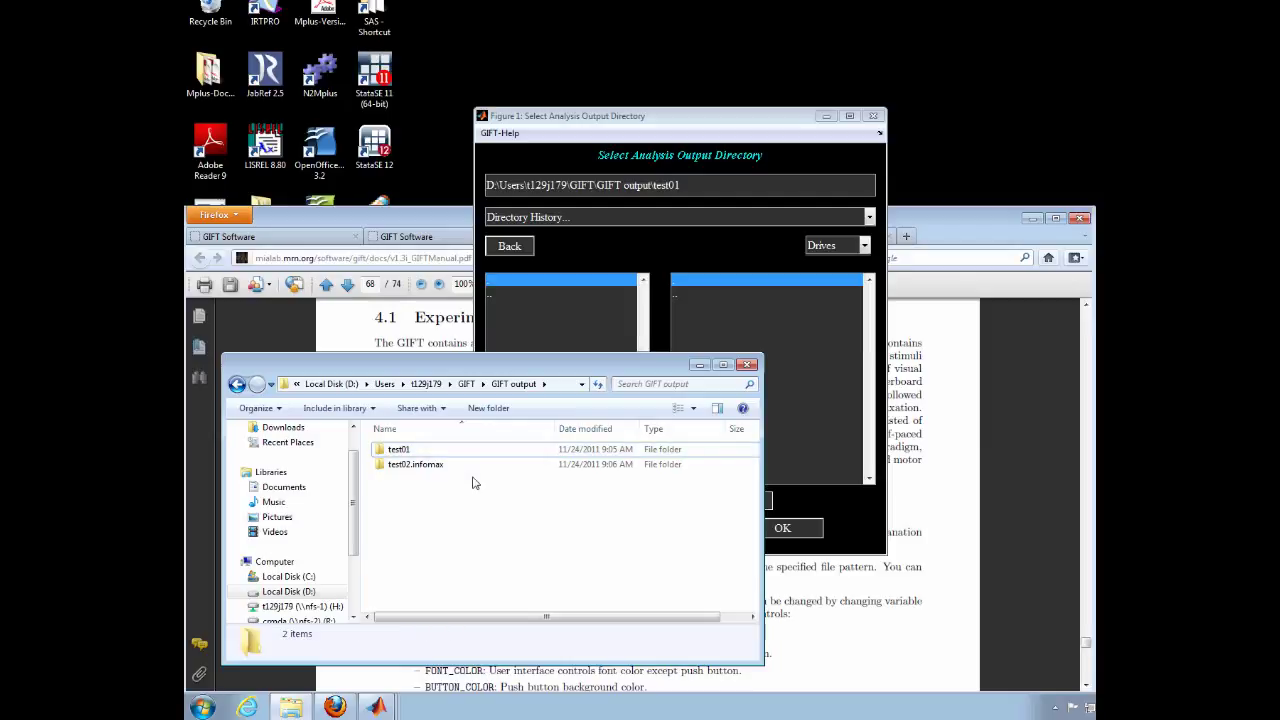
# - Choose test02.infomax under GIFT output as the analysis output directory
pyautogui.click(660, 243)
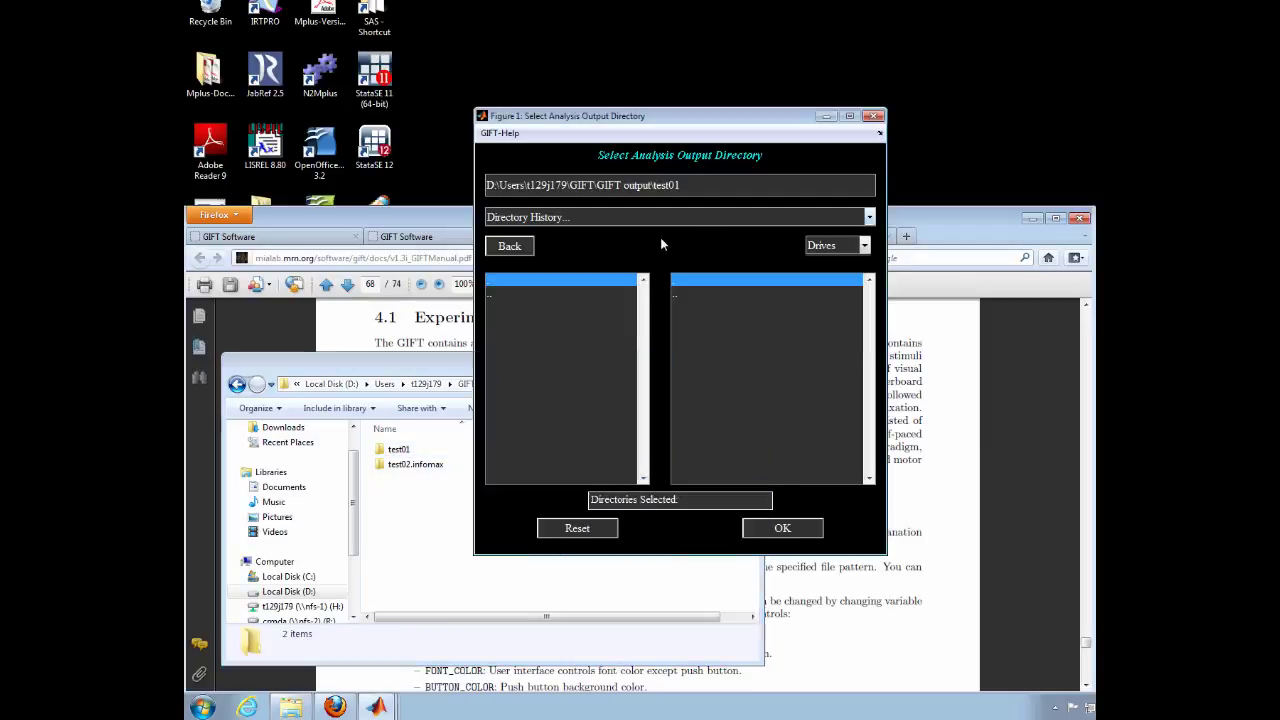
pyautogui.click(506, 248)
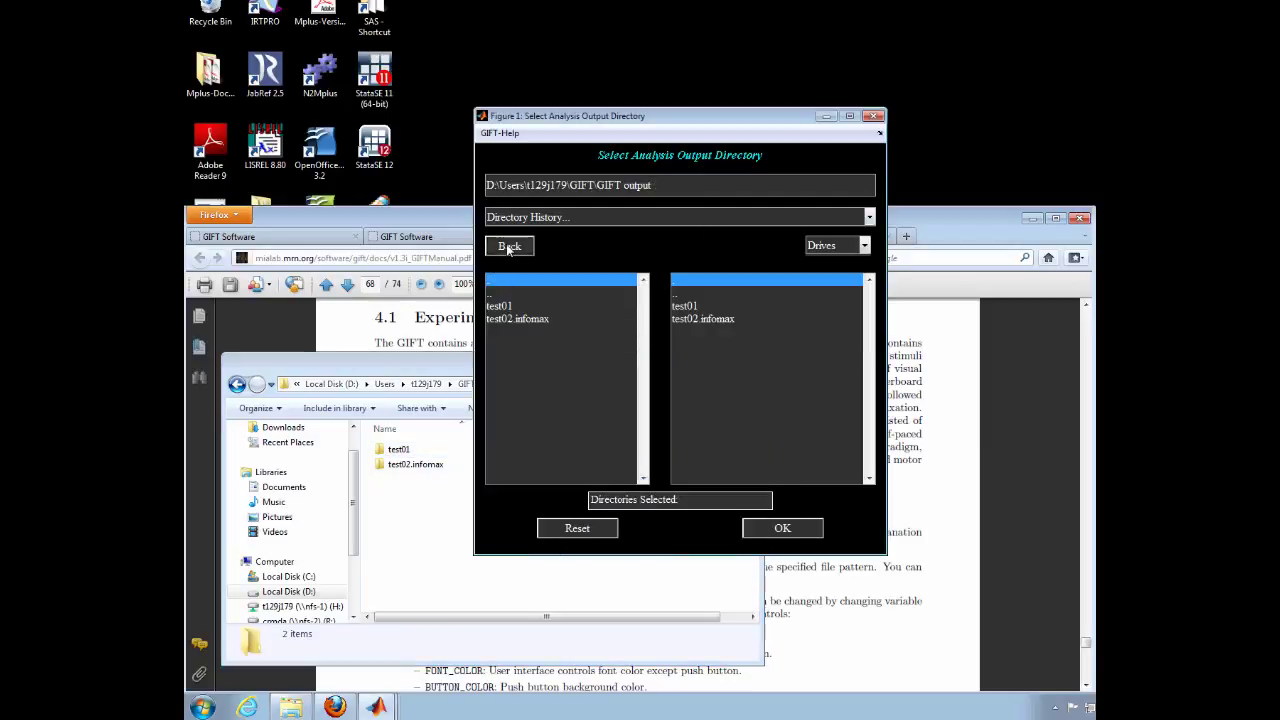
pyautogui.click(716, 319)
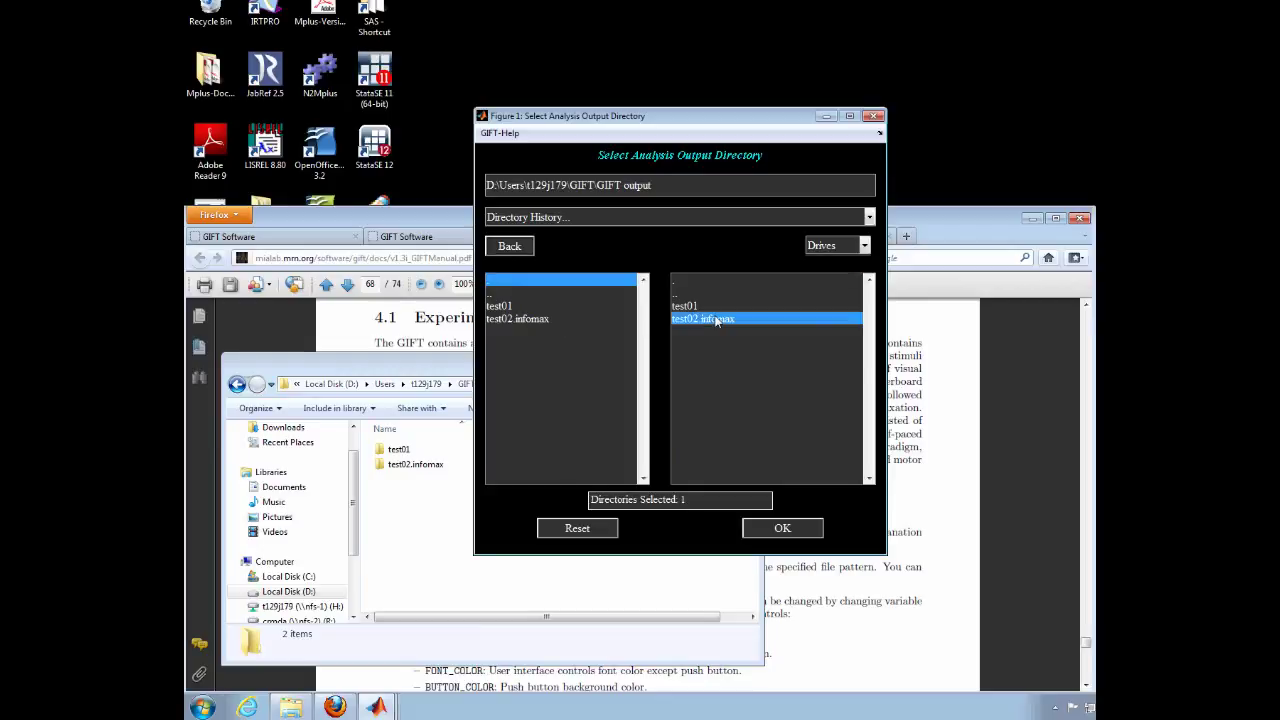
pyautogui.click(783, 529)
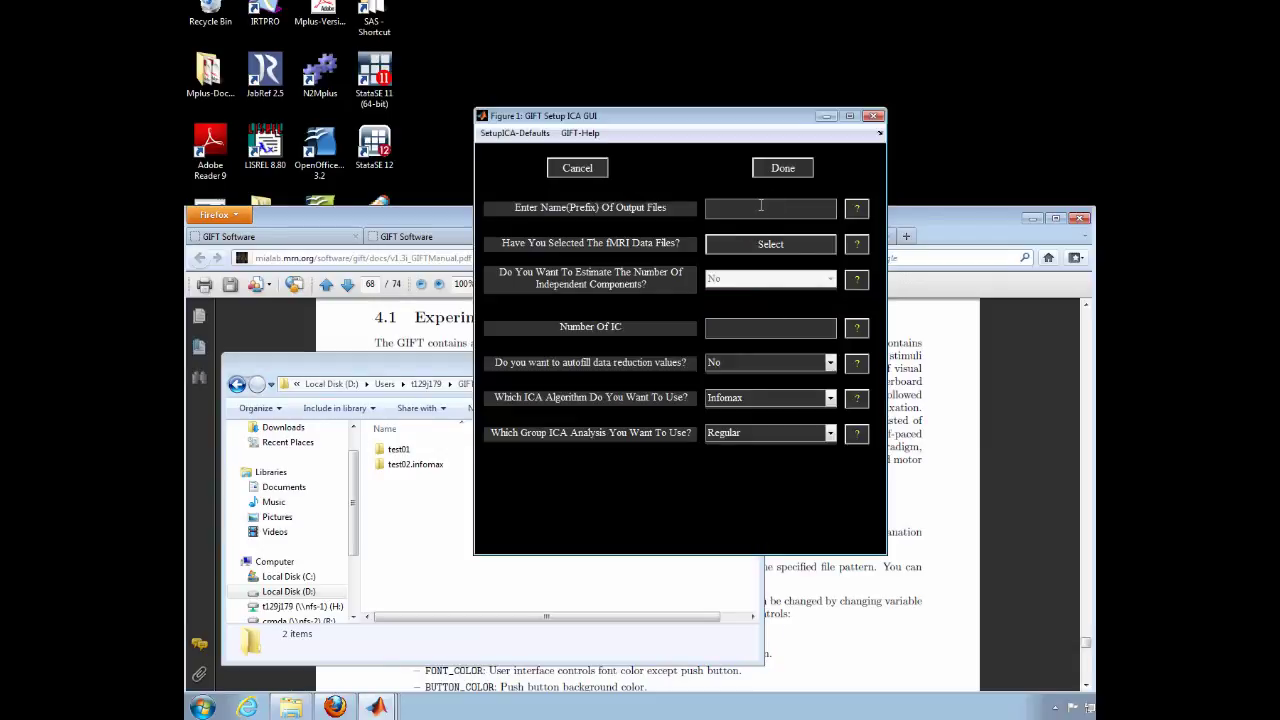
# - Enter test02.infomax as the output files prefix
pyautogui.click(761, 207)
pyautogui.write('yes')
pyautogui.press('BackSpace')
pyautogui.press('BackSpace')
pyautogui.press('BackSpace')
pyautogui.write('test02.infomax')
# - Use GIfT example as the data root folder, with data in one folder and no session subfolders
pyautogui.click(812, 249)
pyautogui.click(717, 164)
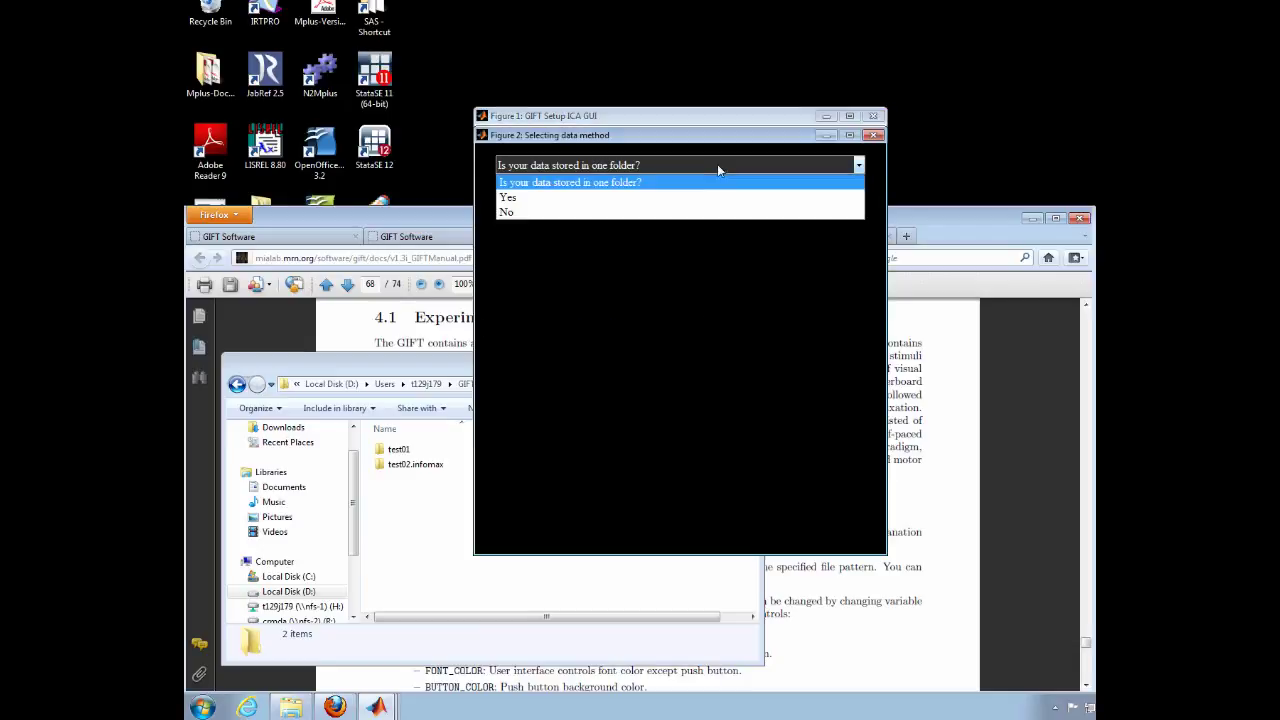
pyautogui.click(662, 196)
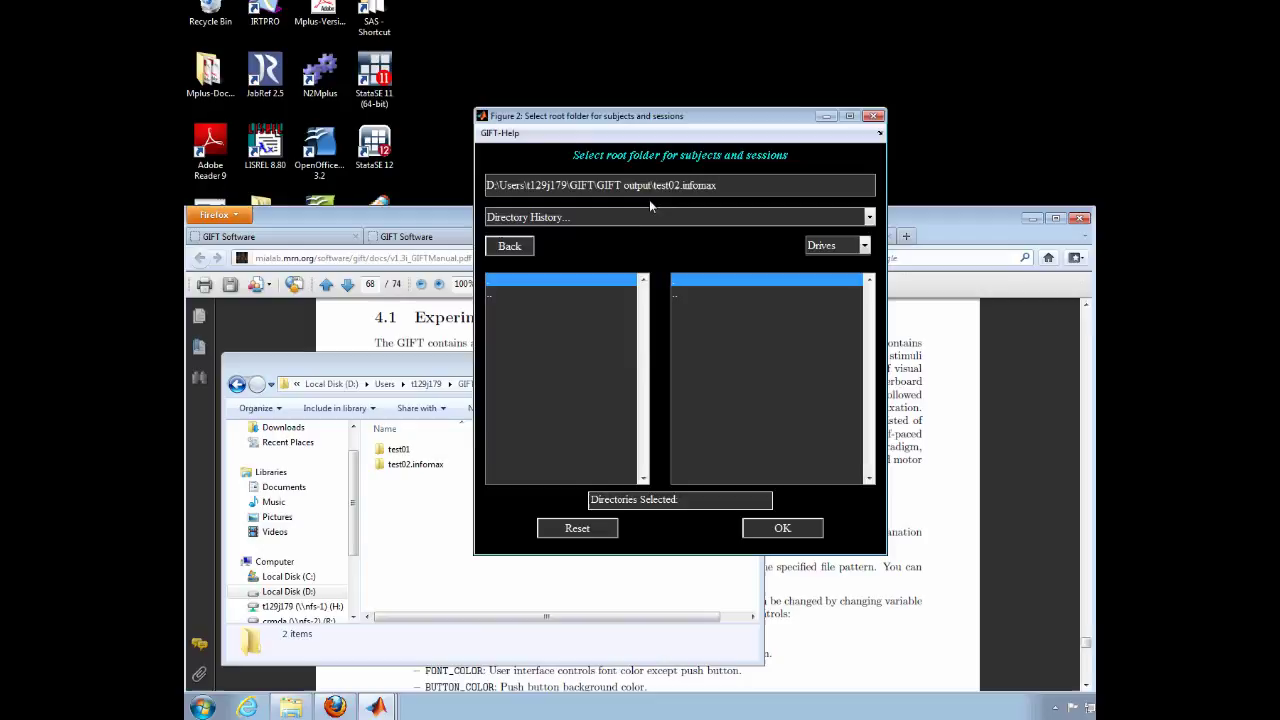
pyautogui.click(518, 252)
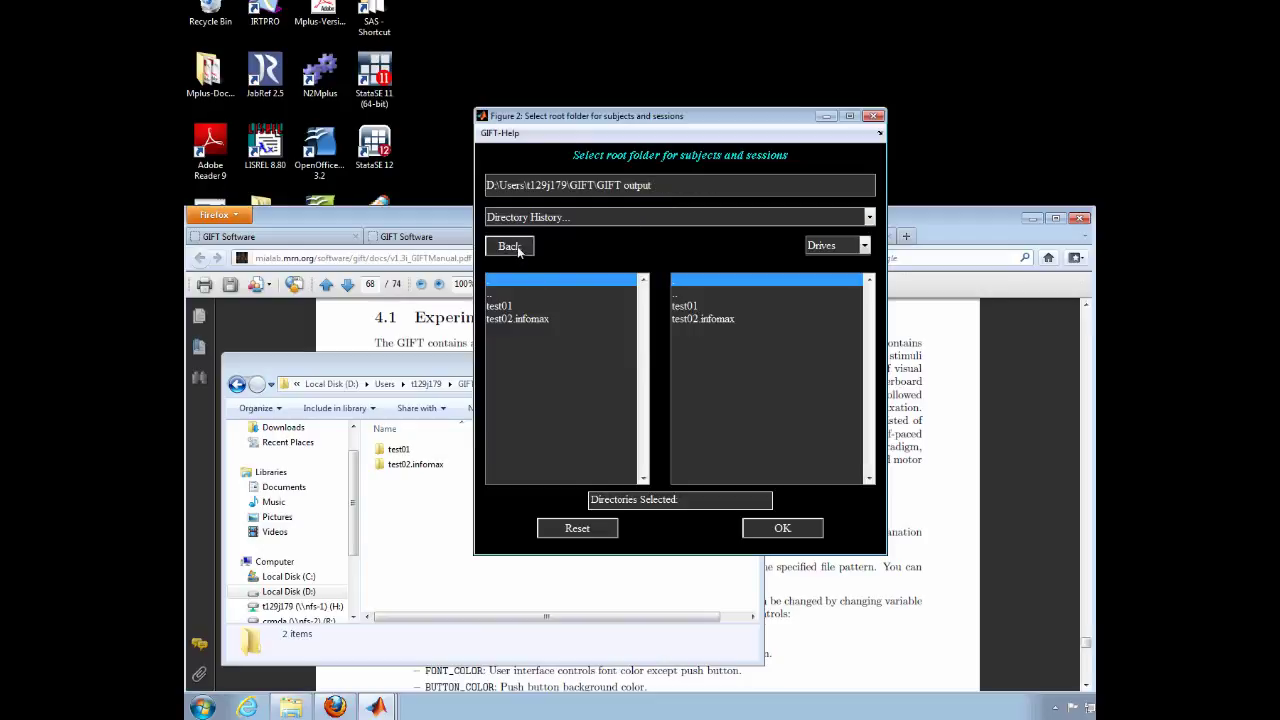
pyautogui.click(518, 252)
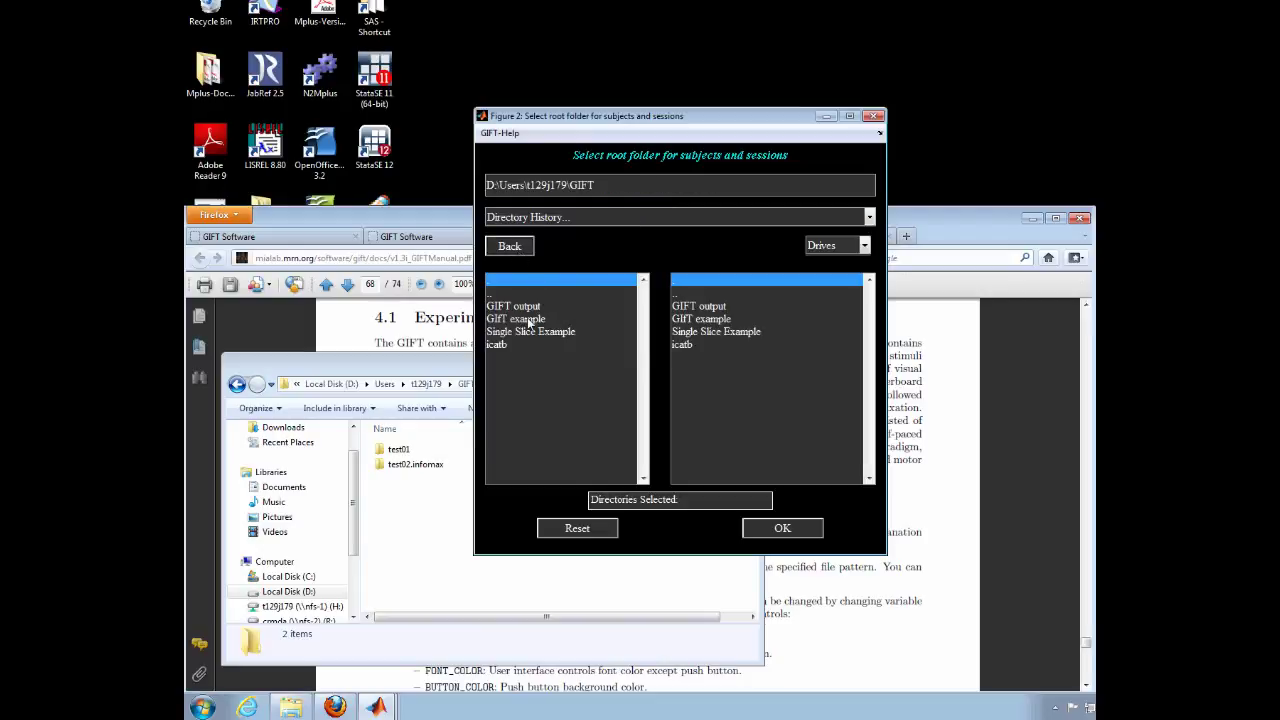
pyautogui.doubleClick(531, 320)
pyautogui.click(520, 250)
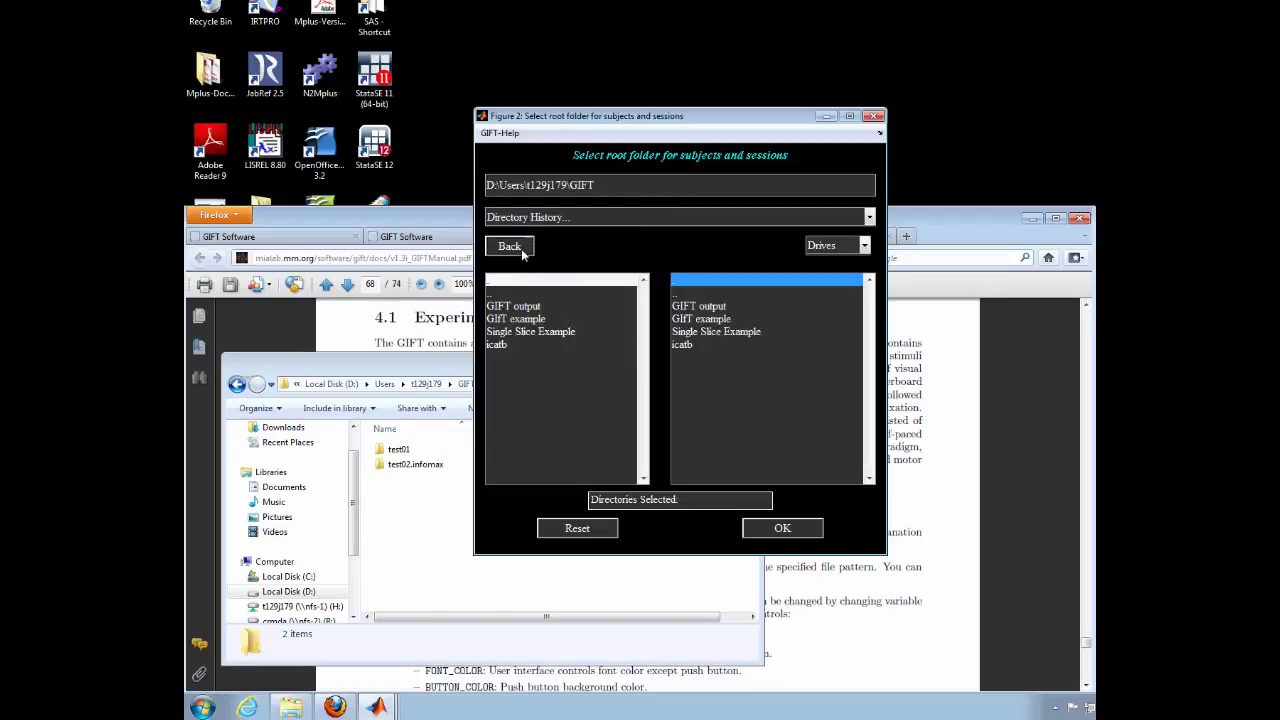
pyautogui.click(700, 318)
pyautogui.click(782, 528)
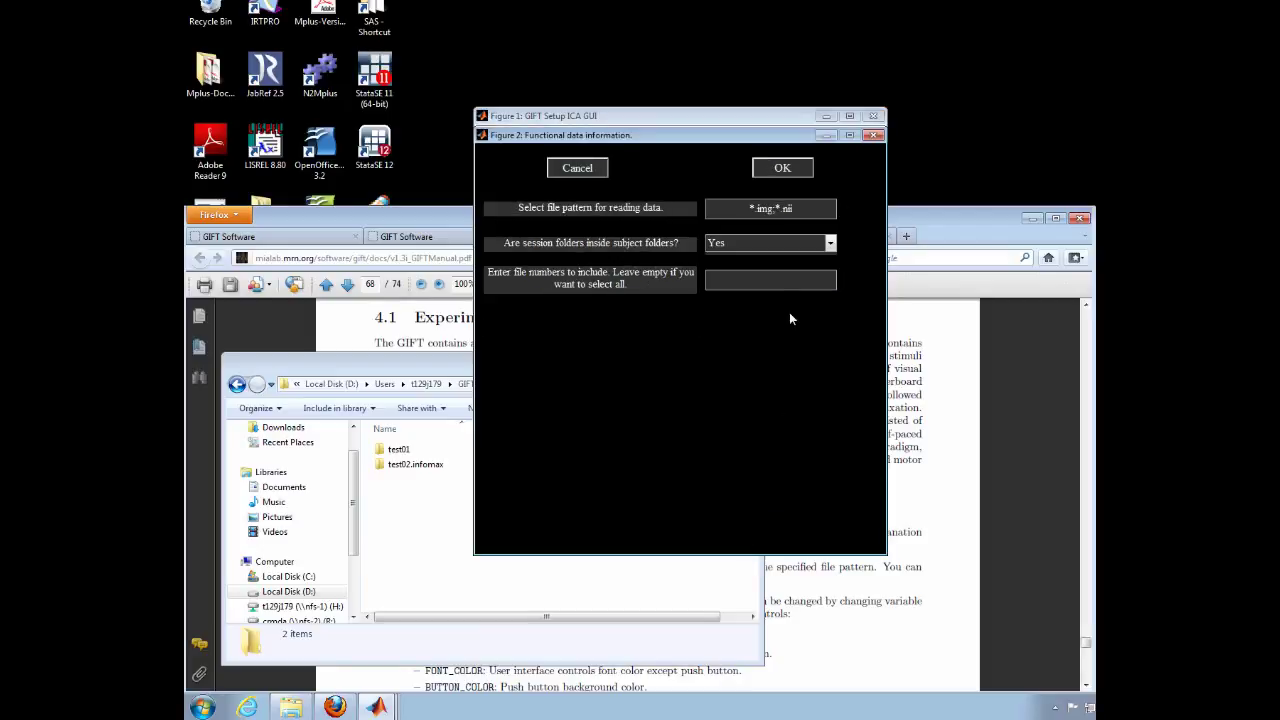
pyautogui.click(760, 250)
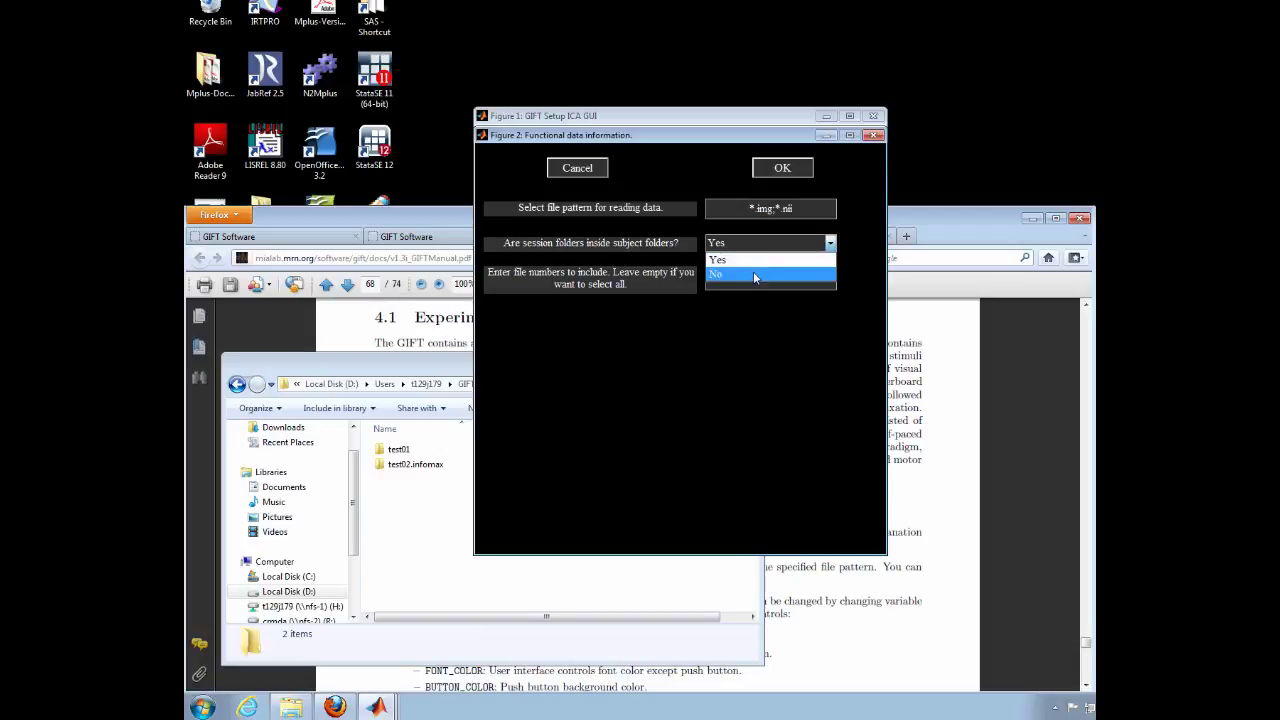
pyautogui.click(753, 275)
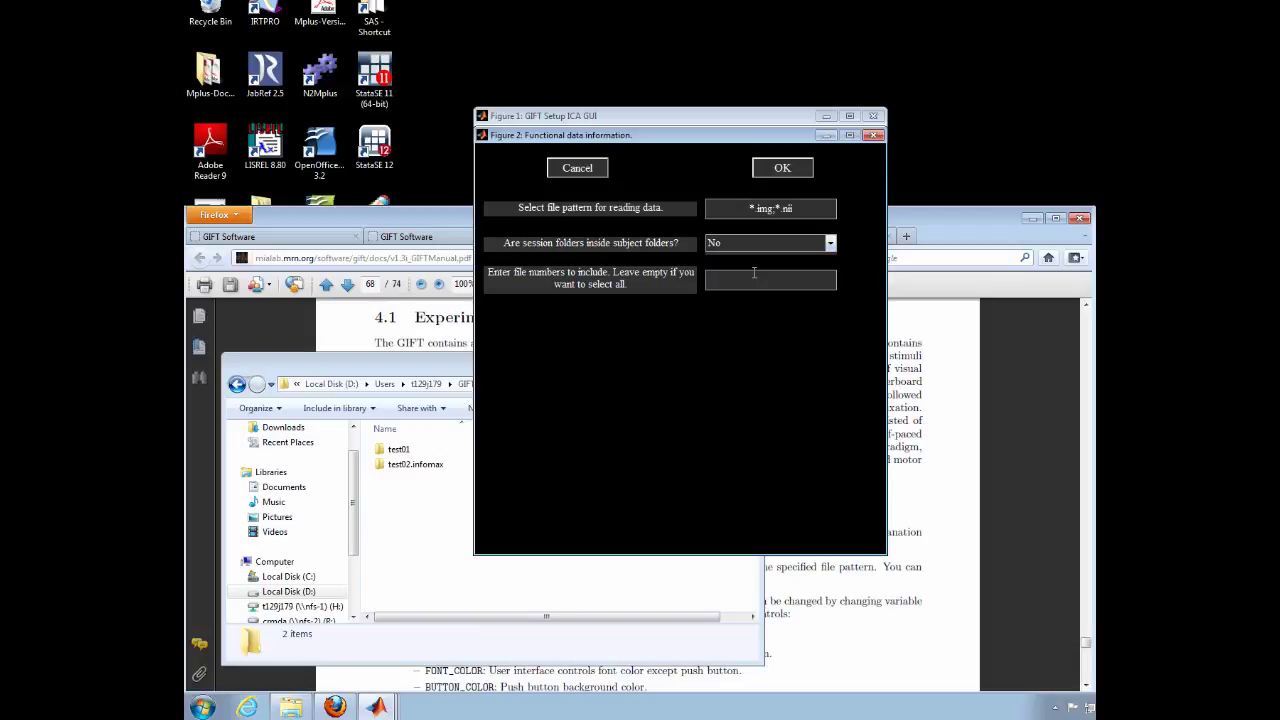
pyautogui.click(776, 172)
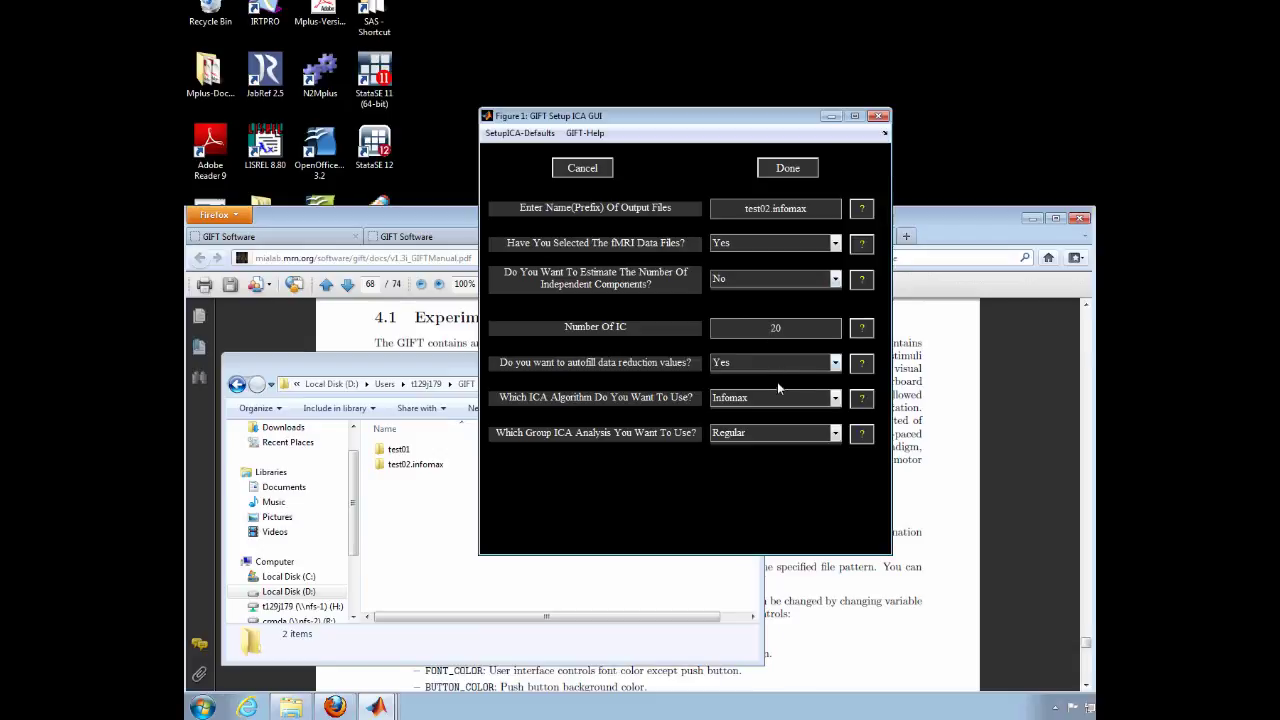
# - Keep Infomax as the algorithm, finish setup, and accept the default Infomax options
pyautogui.click(732, 404)
pyautogui.click(732, 404)
pyautogui.click(784, 168)
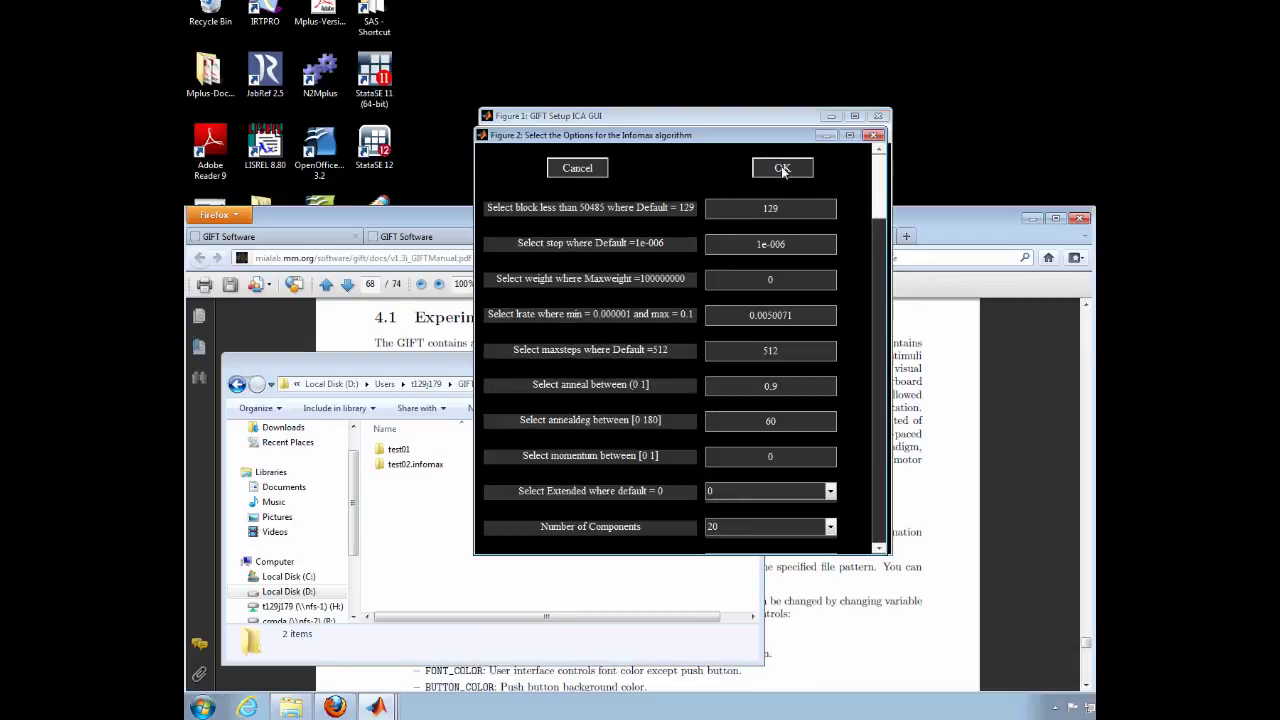
pyautogui.click(782, 168)
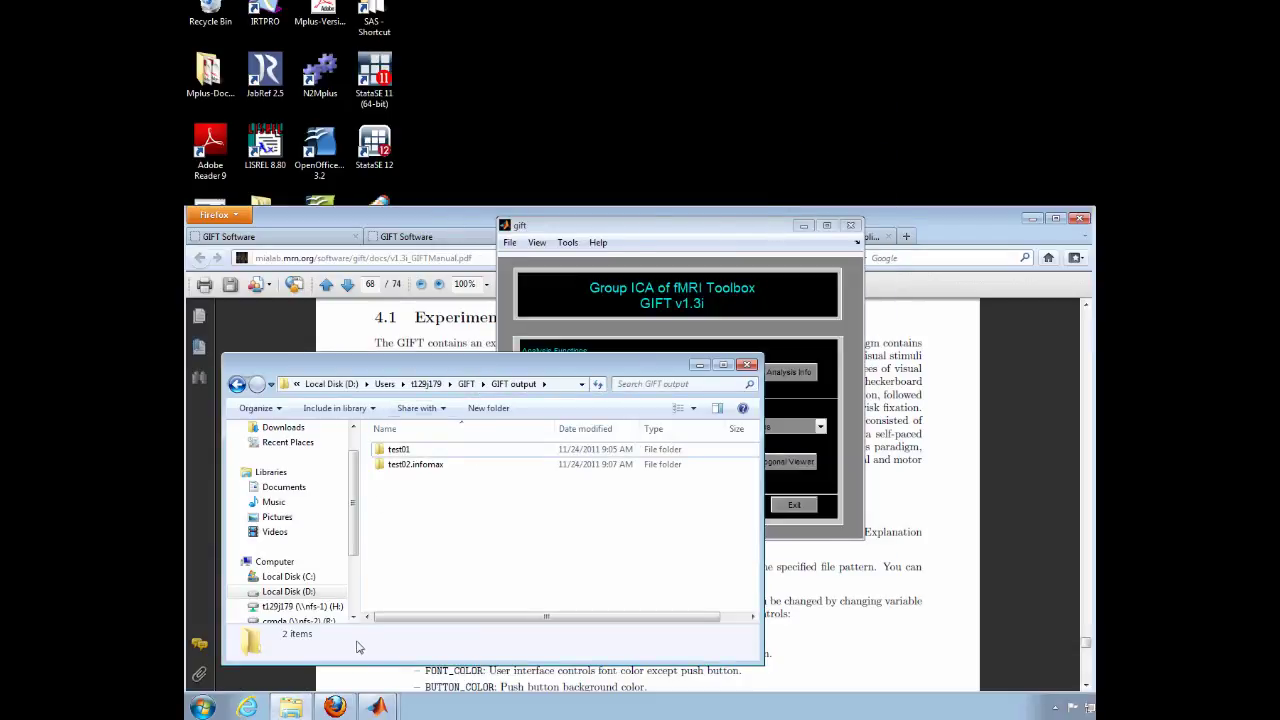
# - Bring the GIFT main window forward from the MATLAB taskbar list
pyautogui.click(379, 707)
pyautogui.click(384, 651)
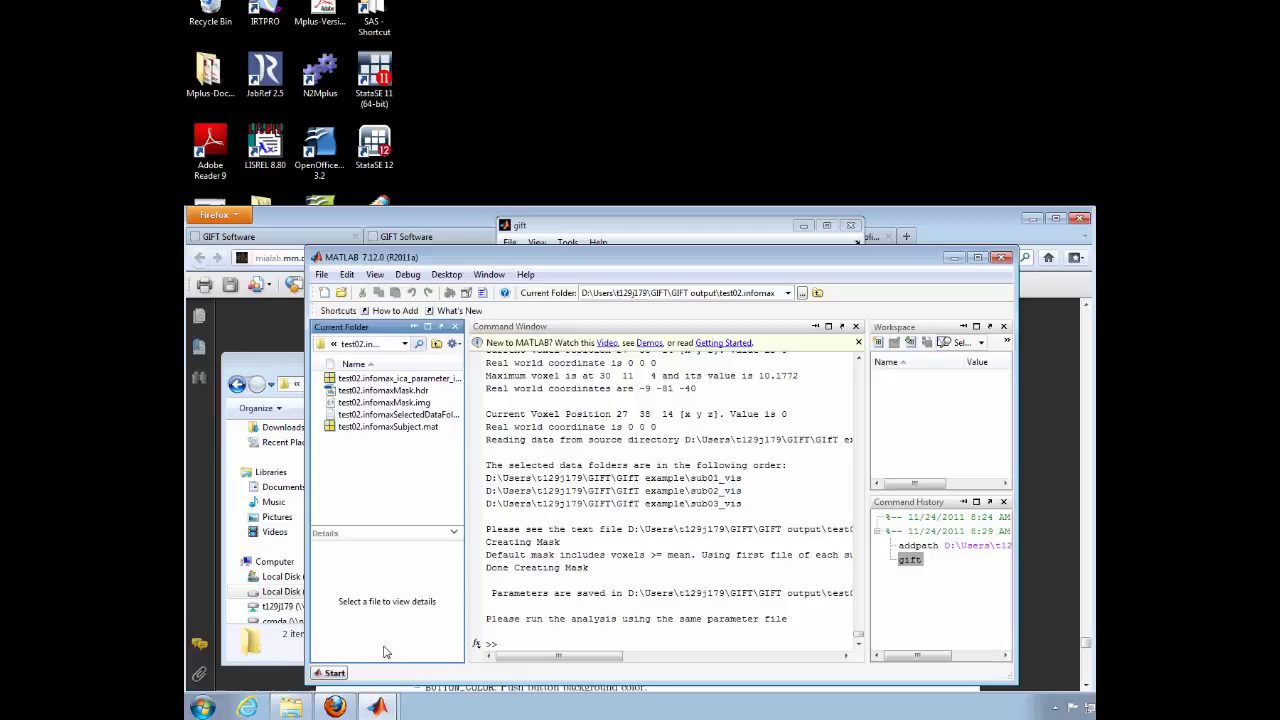
pyautogui.click(379, 707)
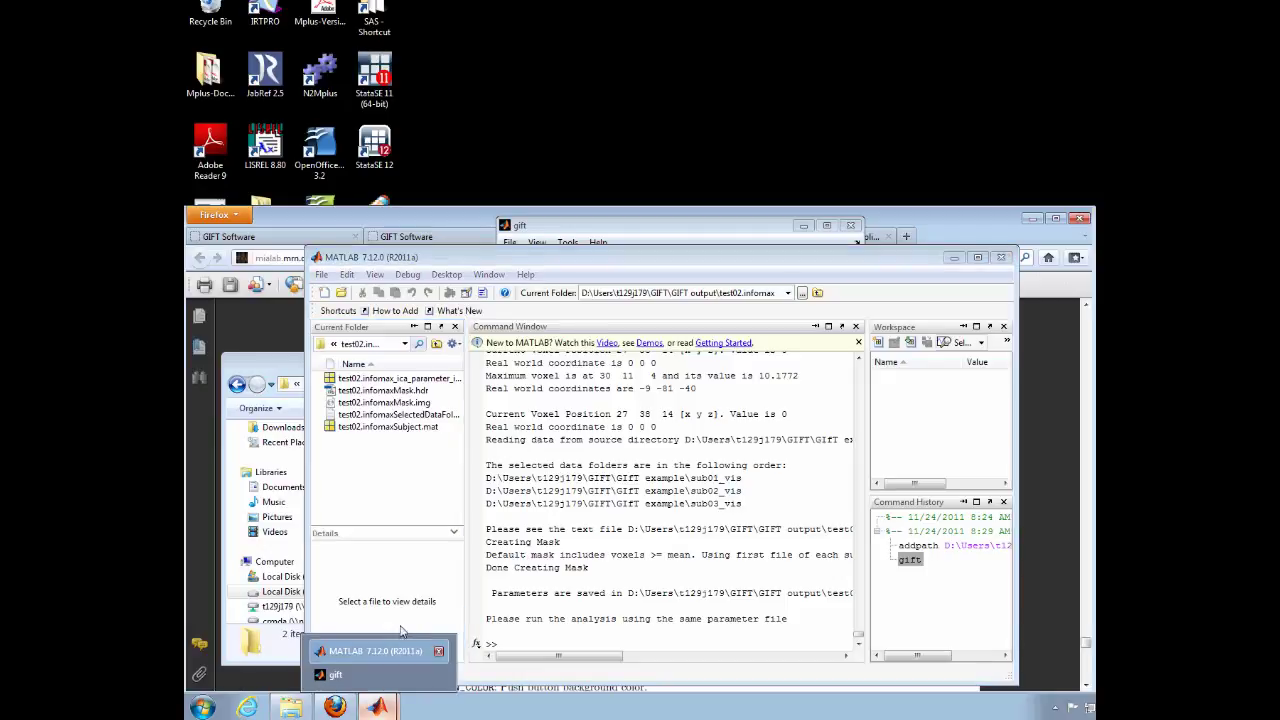
pyautogui.click(372, 678)
# - Start Run Analysis and load the test02.infomax_ica_parameter_info.mat parameter file
pyautogui.click(677, 374)
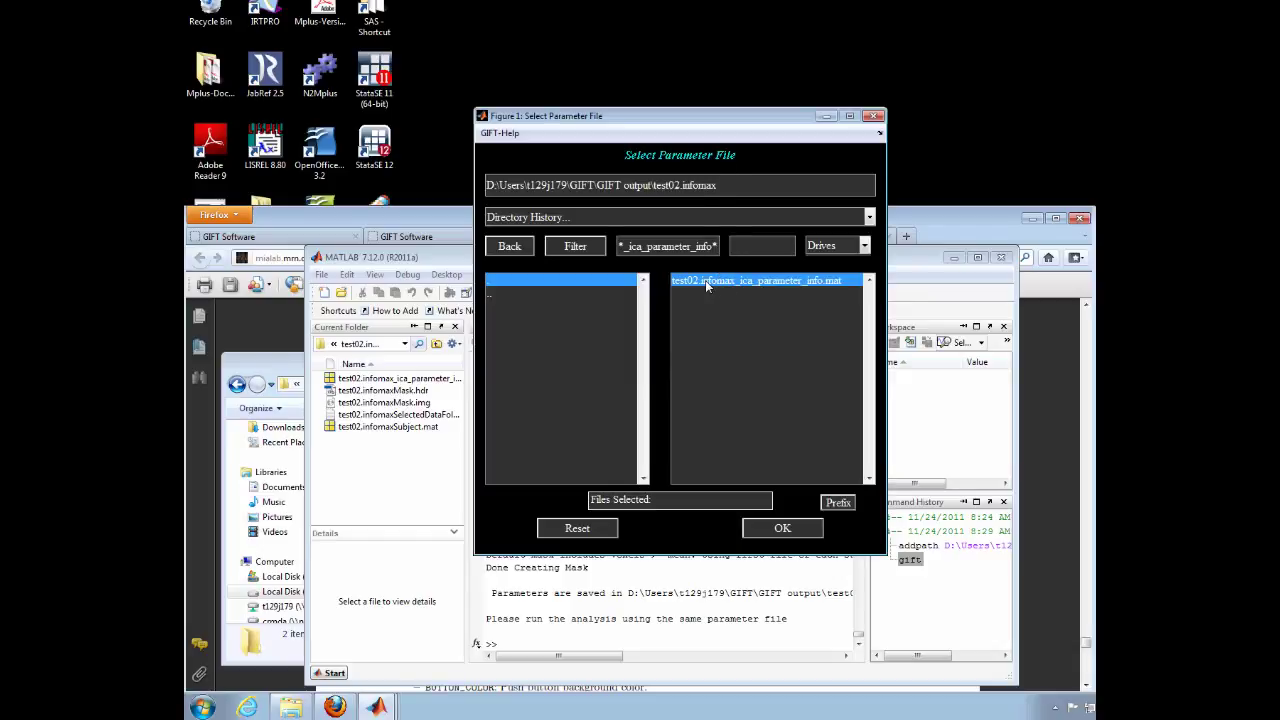
pyautogui.moveTo(716, 185); pyautogui.dragTo(668, 186)
pyautogui.click(782, 530)
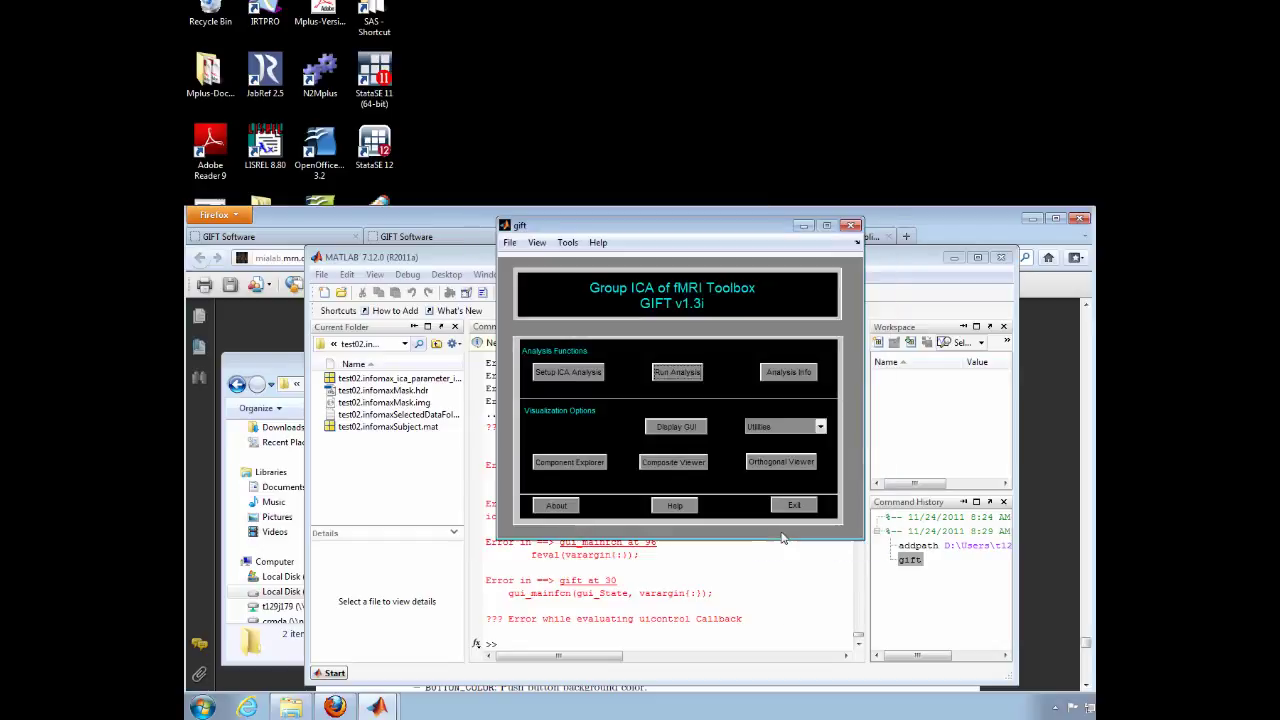
pyautogui.click(694, 372)
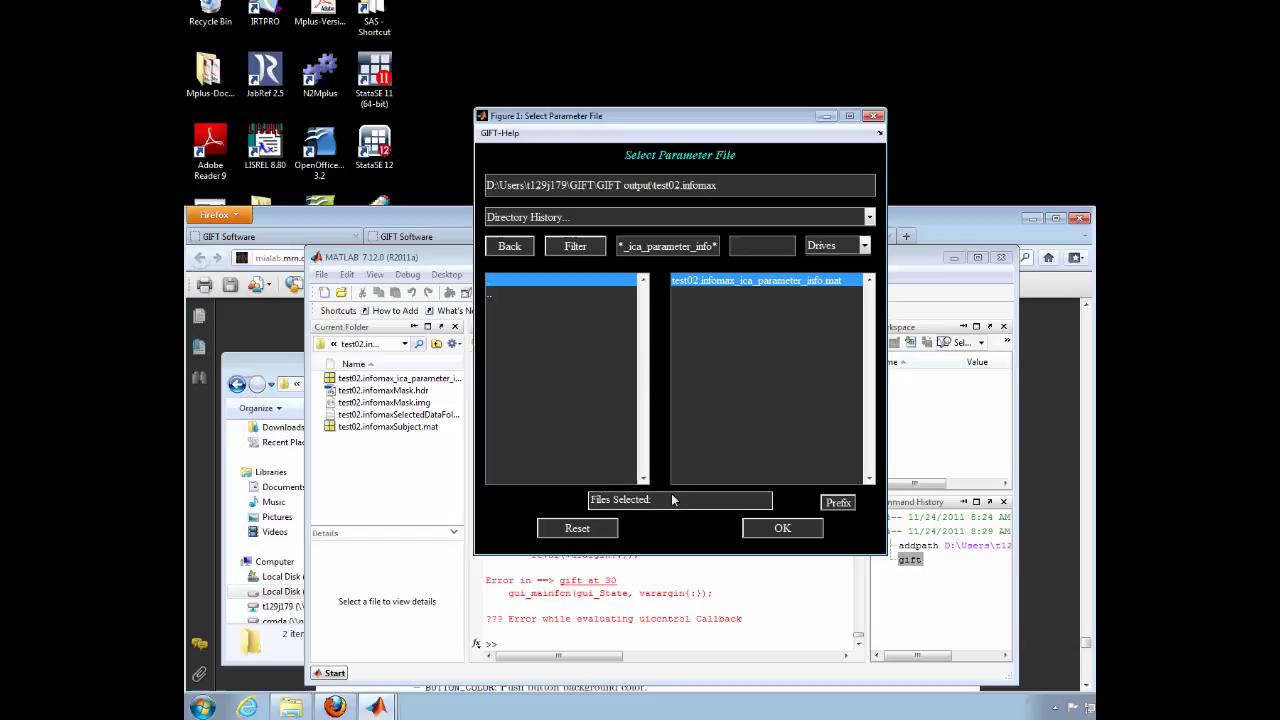
pyautogui.click(716, 283)
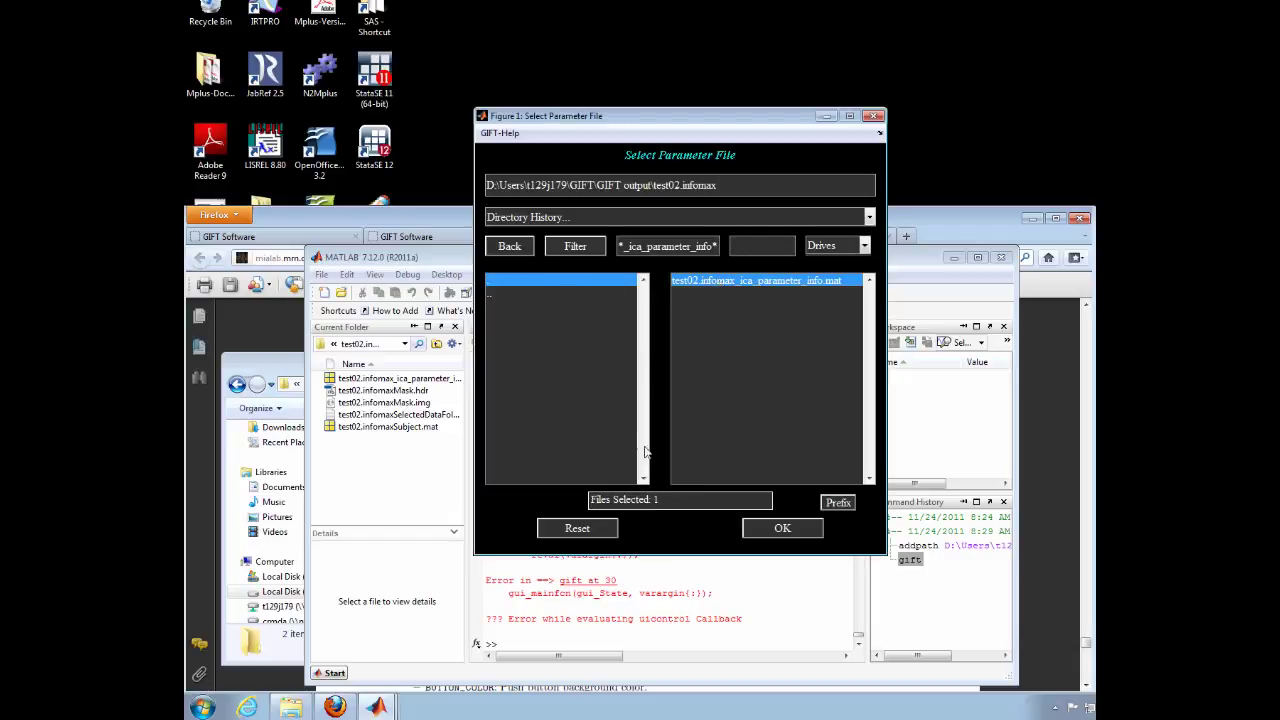
pyautogui.click(766, 528)
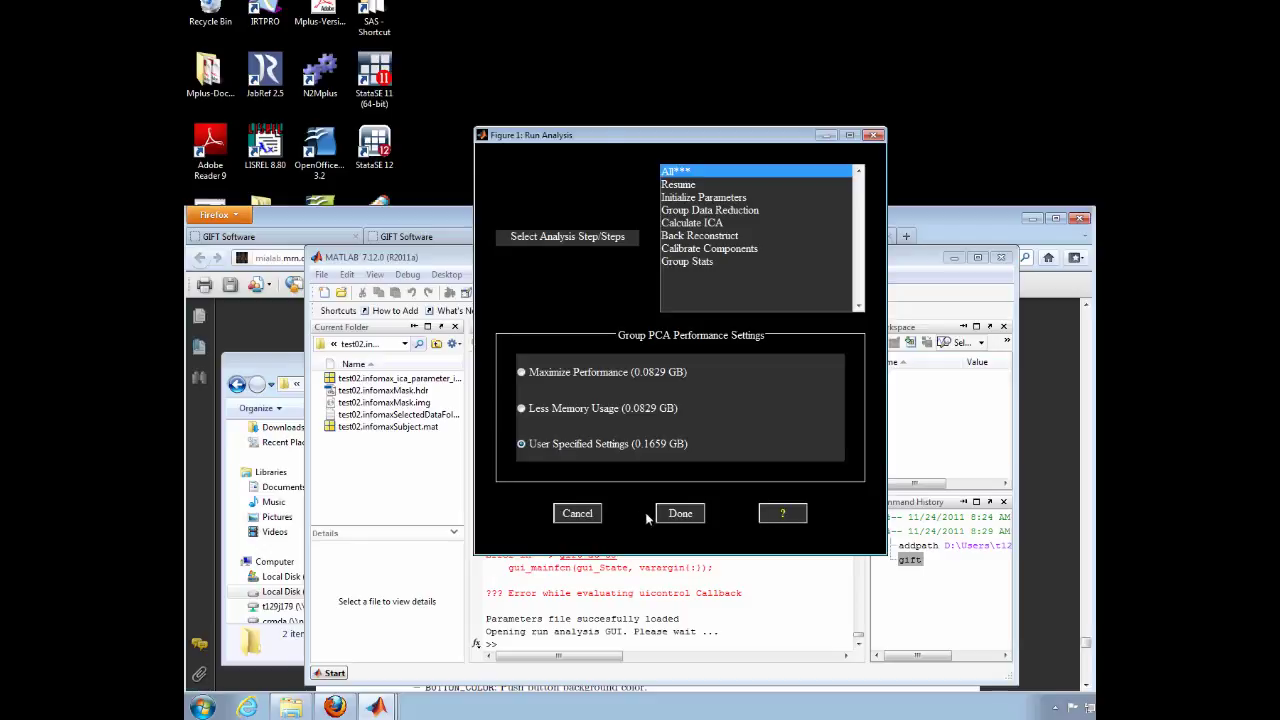
# - Run the full Infomax analysis, page through the component maps, and exit the figure
pyautogui.click(690, 516)
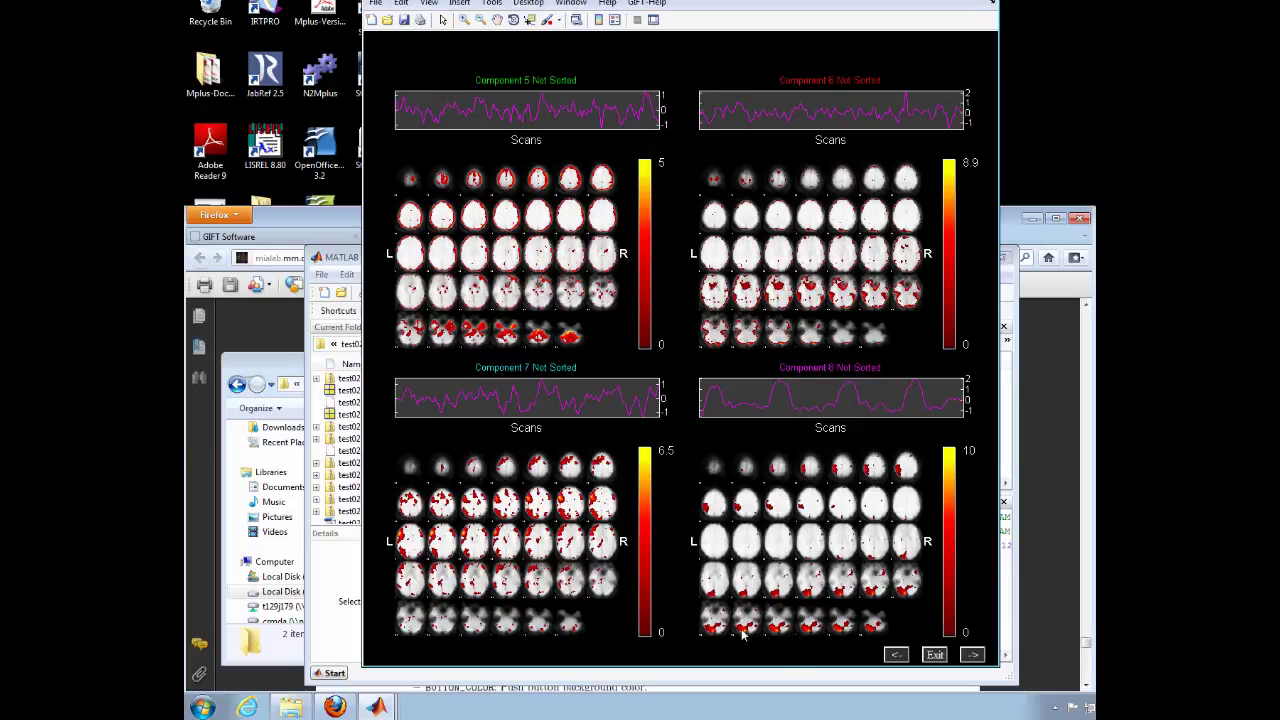
pyautogui.click(972, 655)
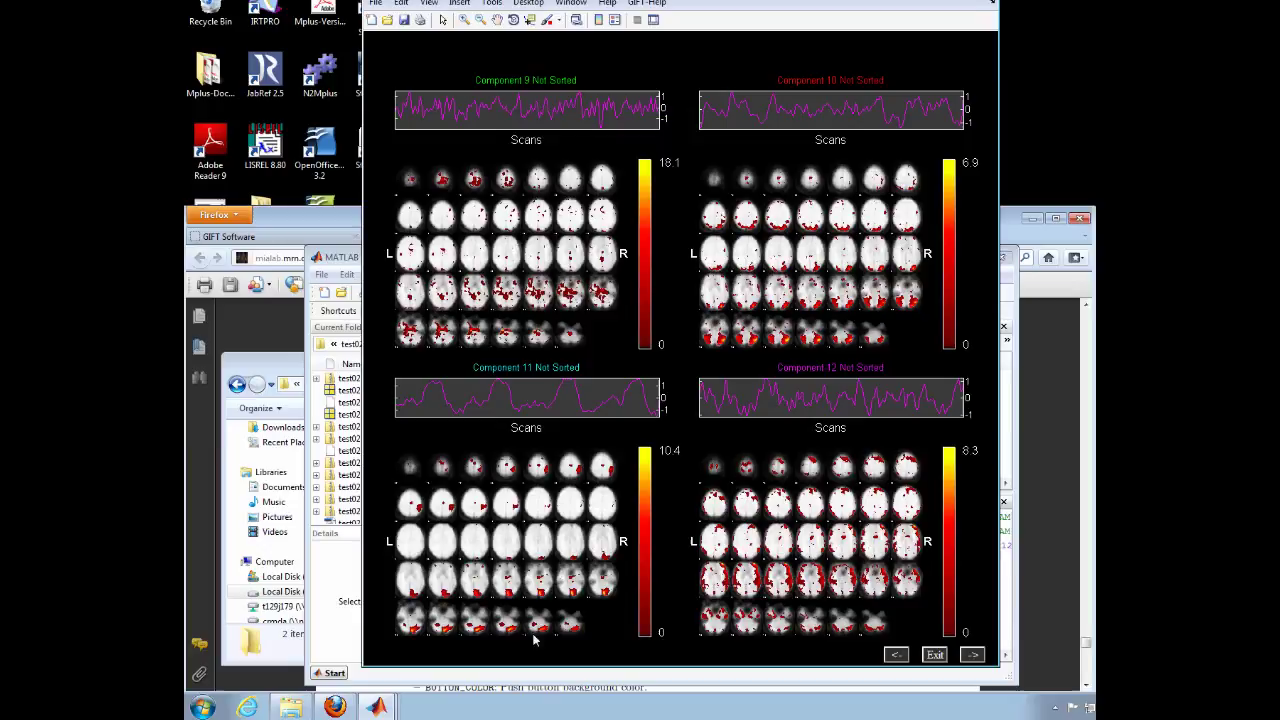
pyautogui.click(972, 655)
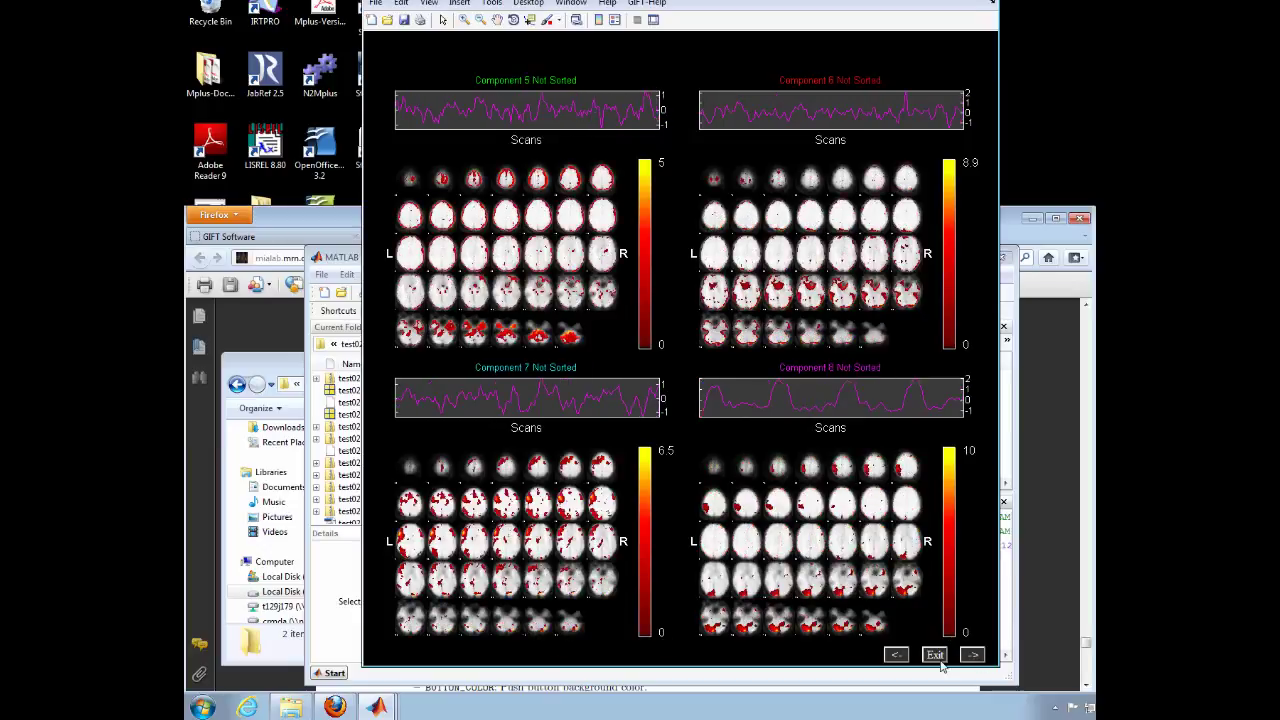
pyautogui.click(934, 655)
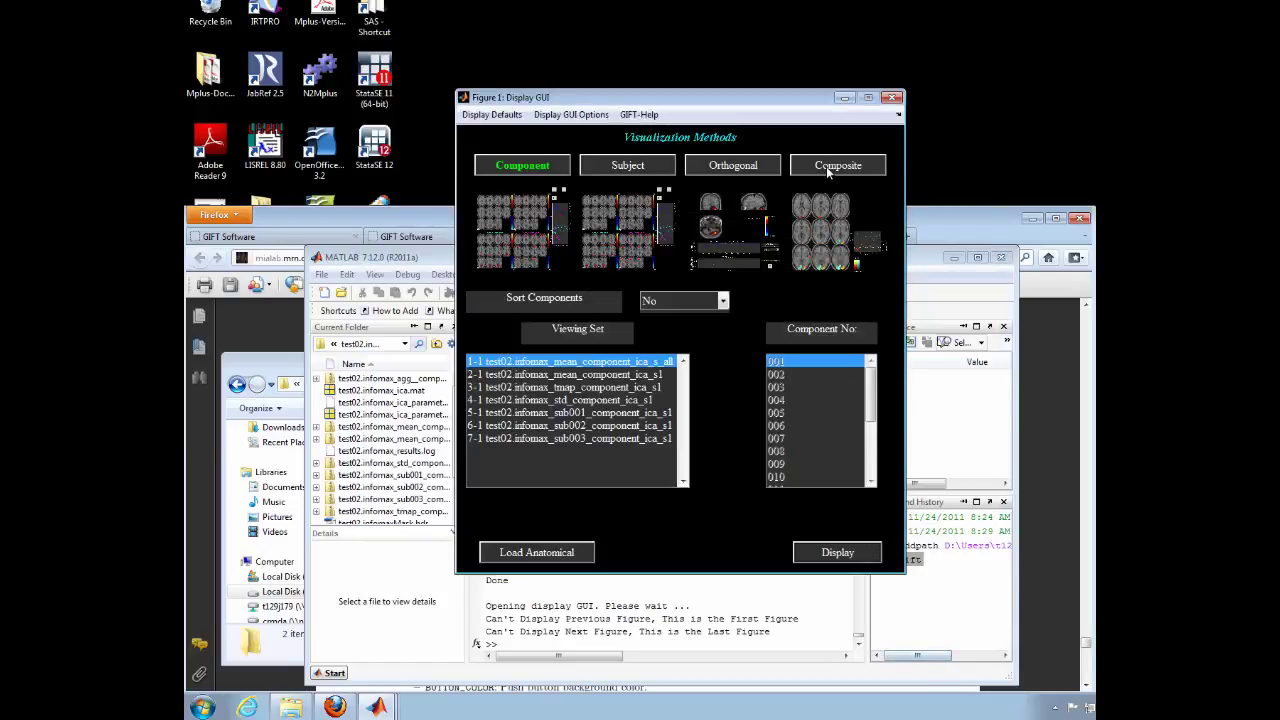
# - Display a composite overlay of components 008 and 011, then close it
pyautogui.click(826, 166)
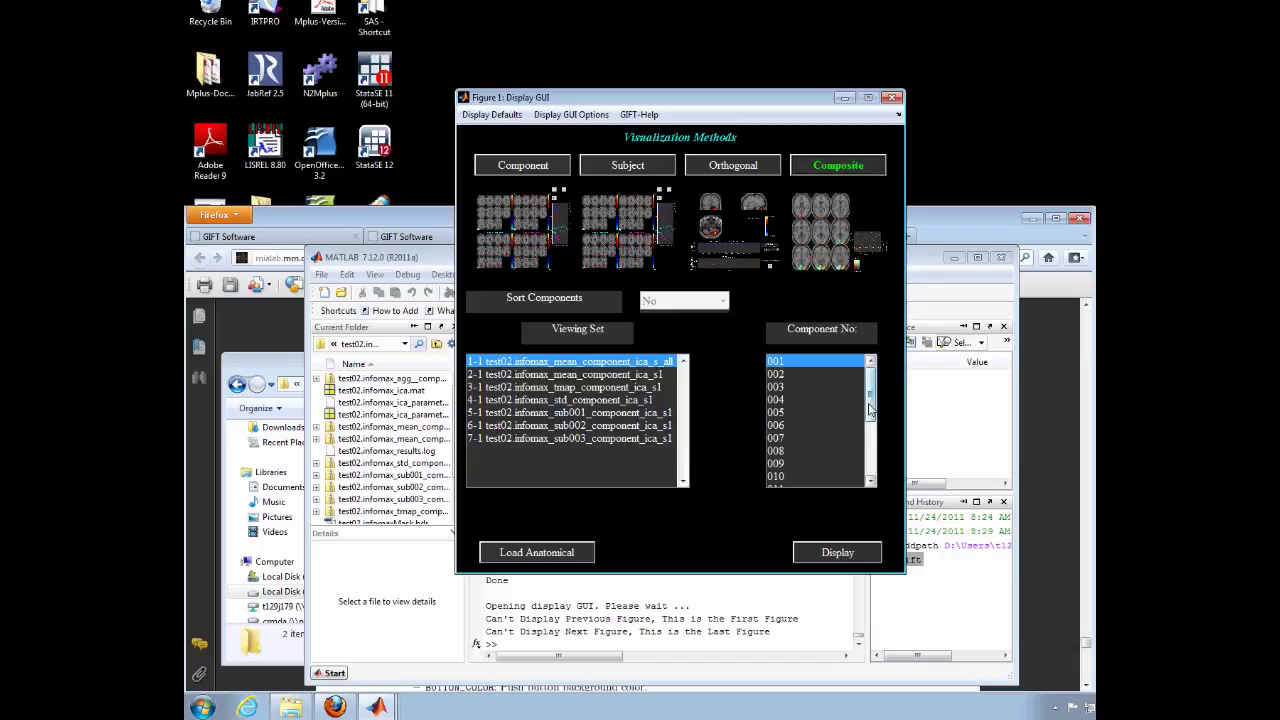
pyautogui.scroll(-1, 871, 410)
pyautogui.click(789, 477)
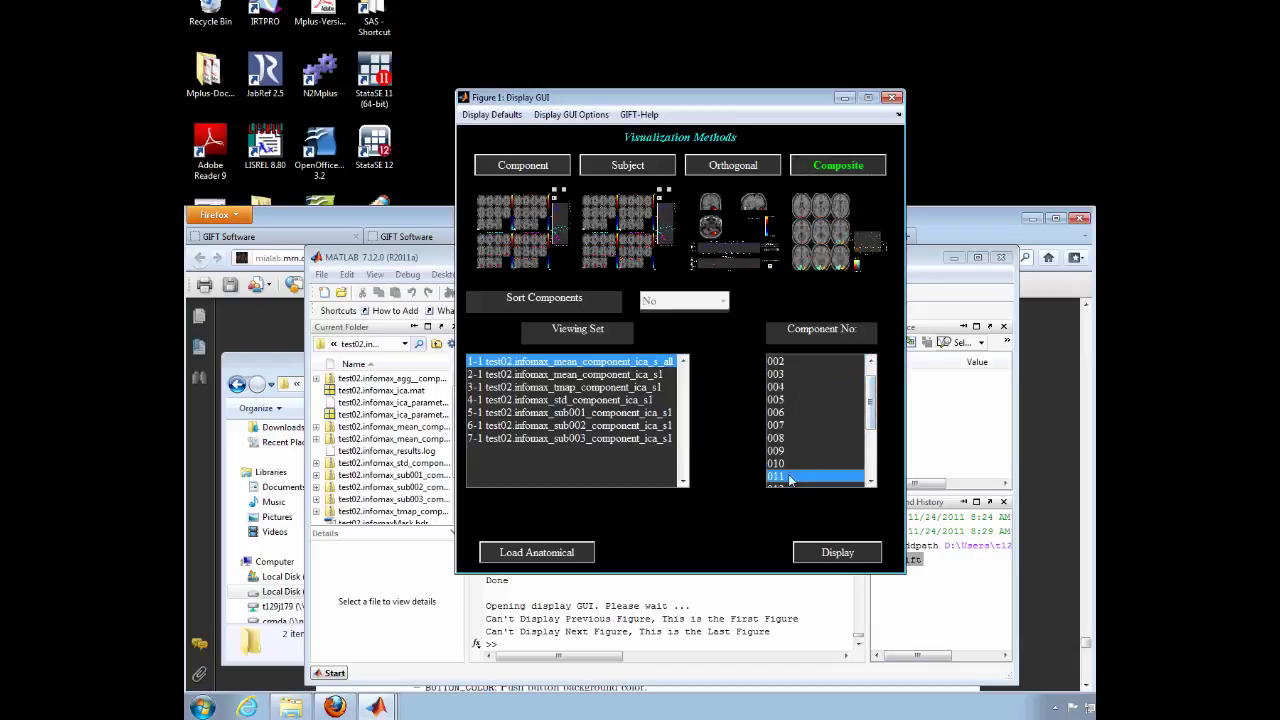
pyautogui.keyDown('ctrl'); pyautogui.click(785, 439); pyautogui.keyUp('ctrl')
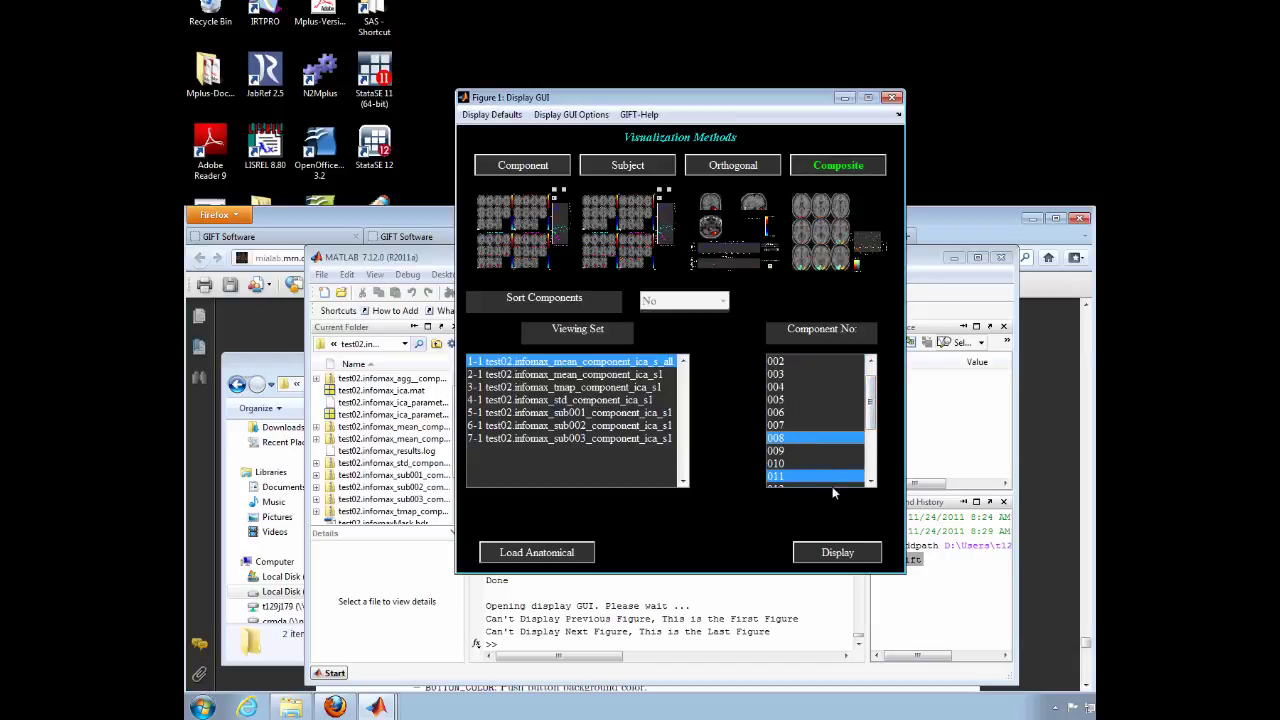
pyautogui.click(857, 553)
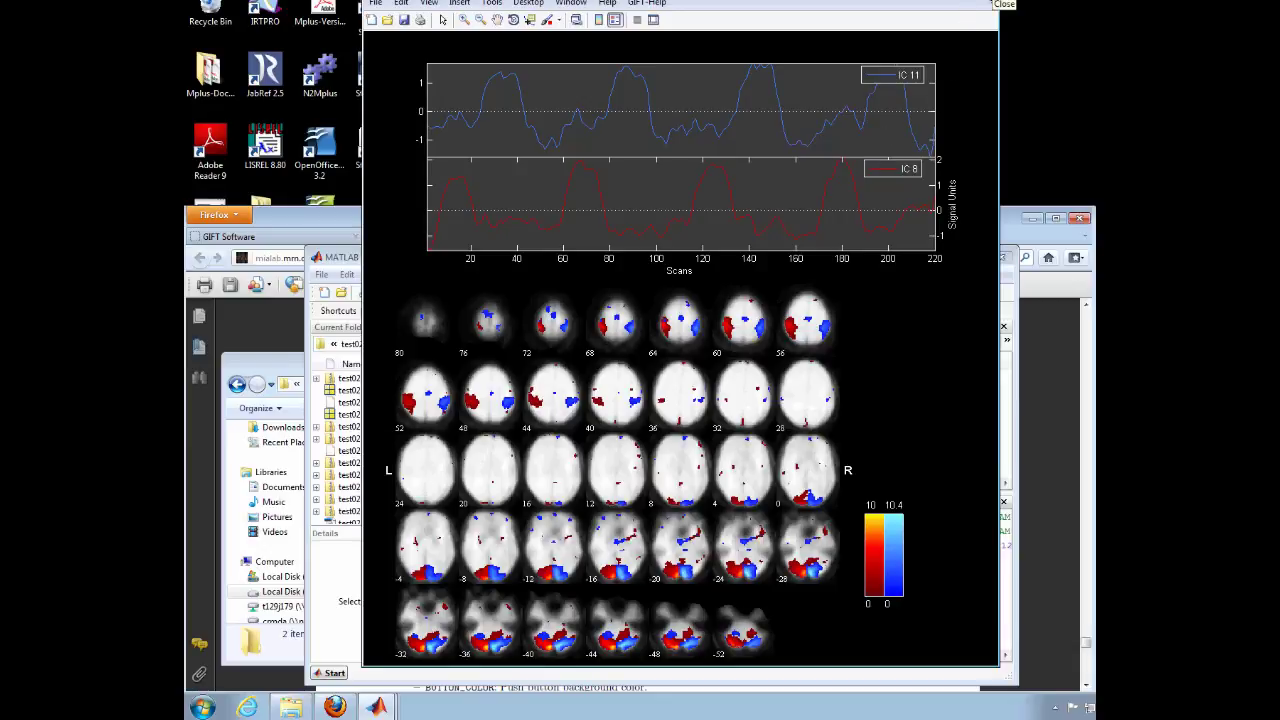
pyautogui.click(990, 3)
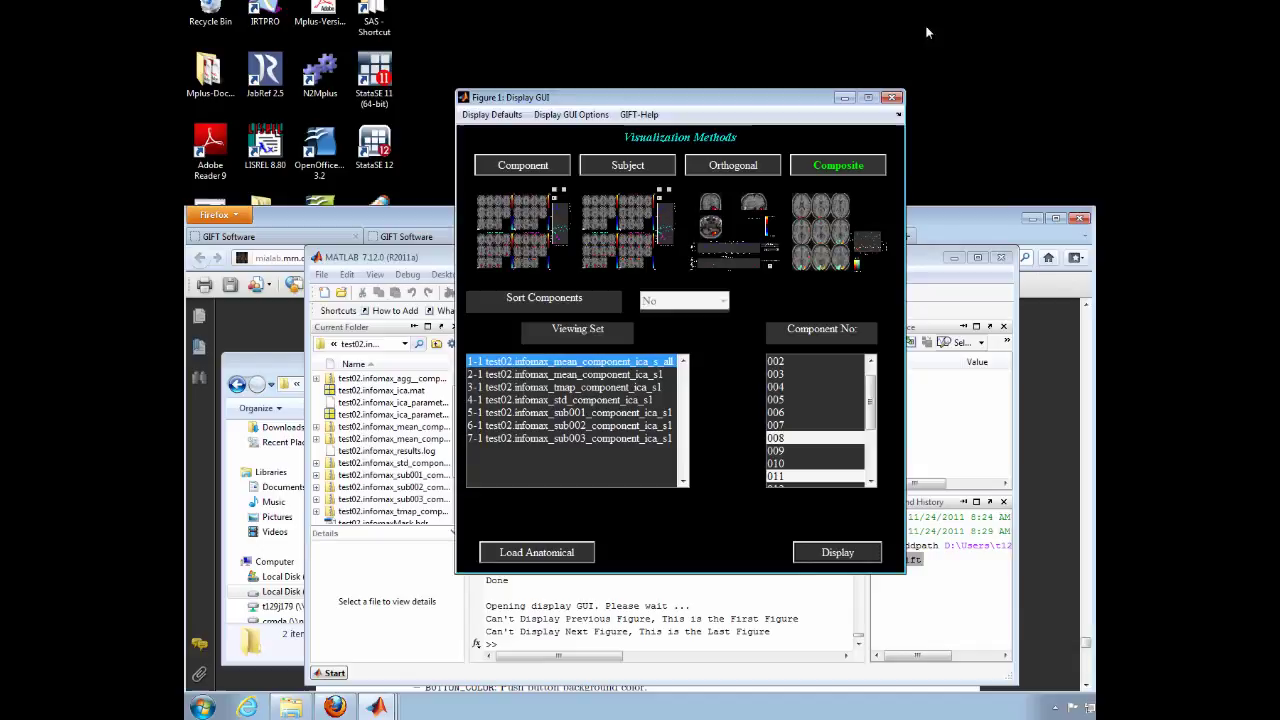
# - Show component 008 maps for each of the three subjects, then exit the figure
pyautogui.click(641, 164)
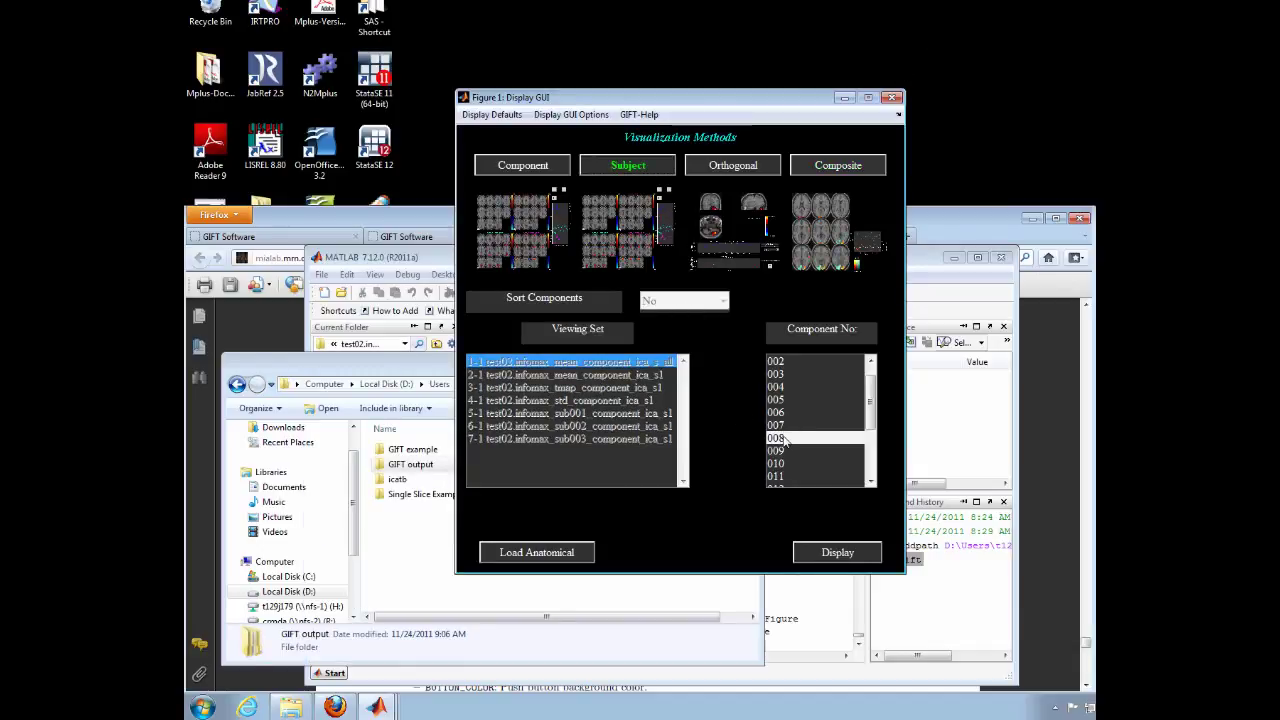
pyautogui.click(837, 551)
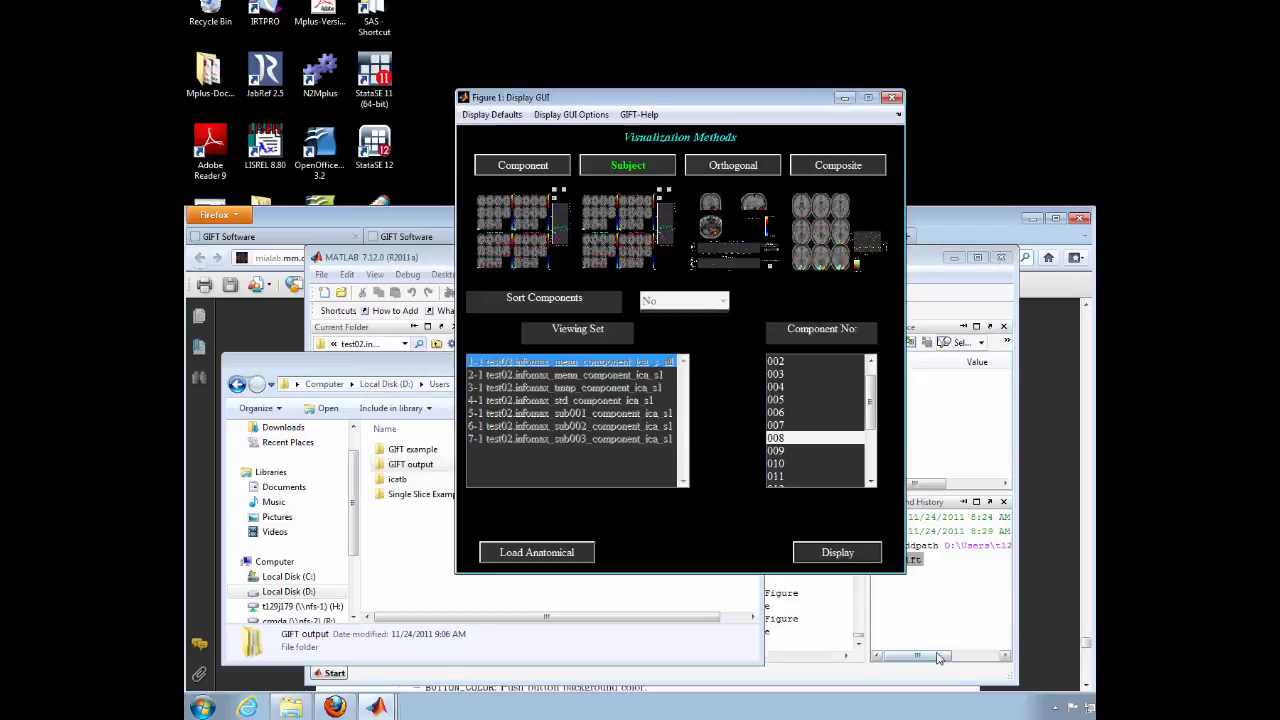
pyautogui.click(937, 655)
# - Close the display and GIFT main windows, then focus MATLAB's Command Window
pyautogui.click(892, 97)
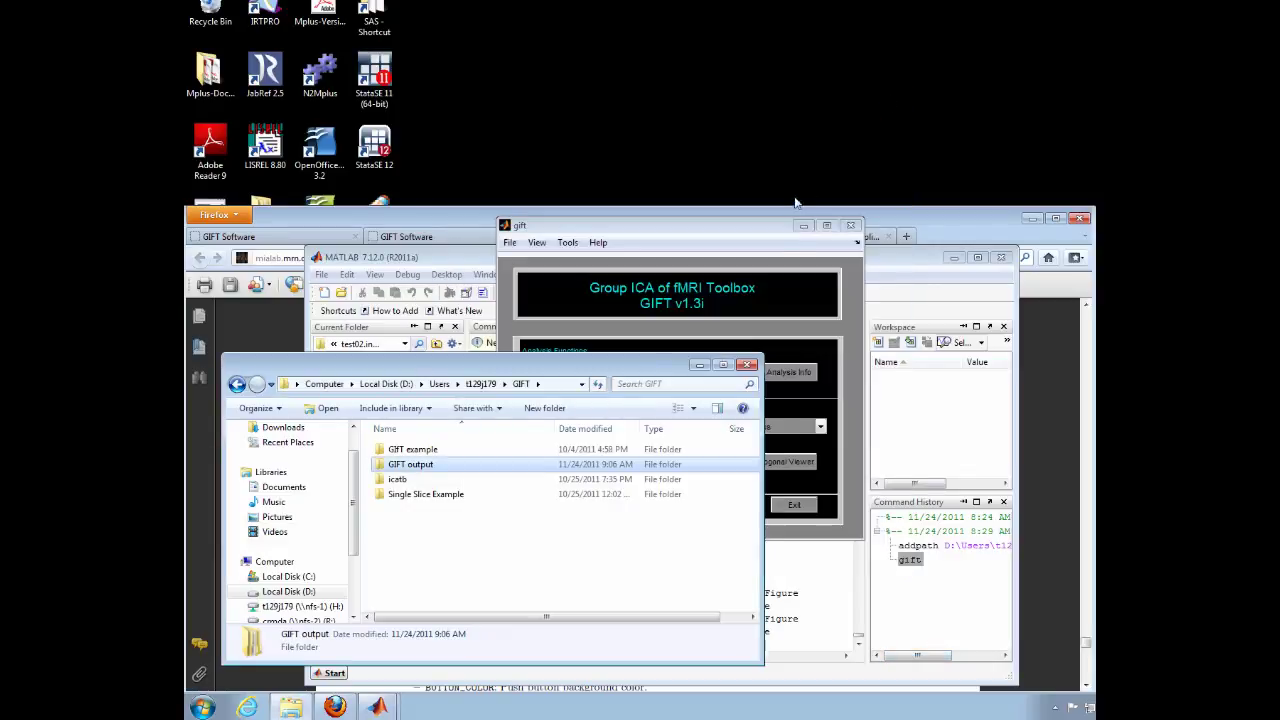
pyautogui.click(850, 226)
pyautogui.click(835, 263)
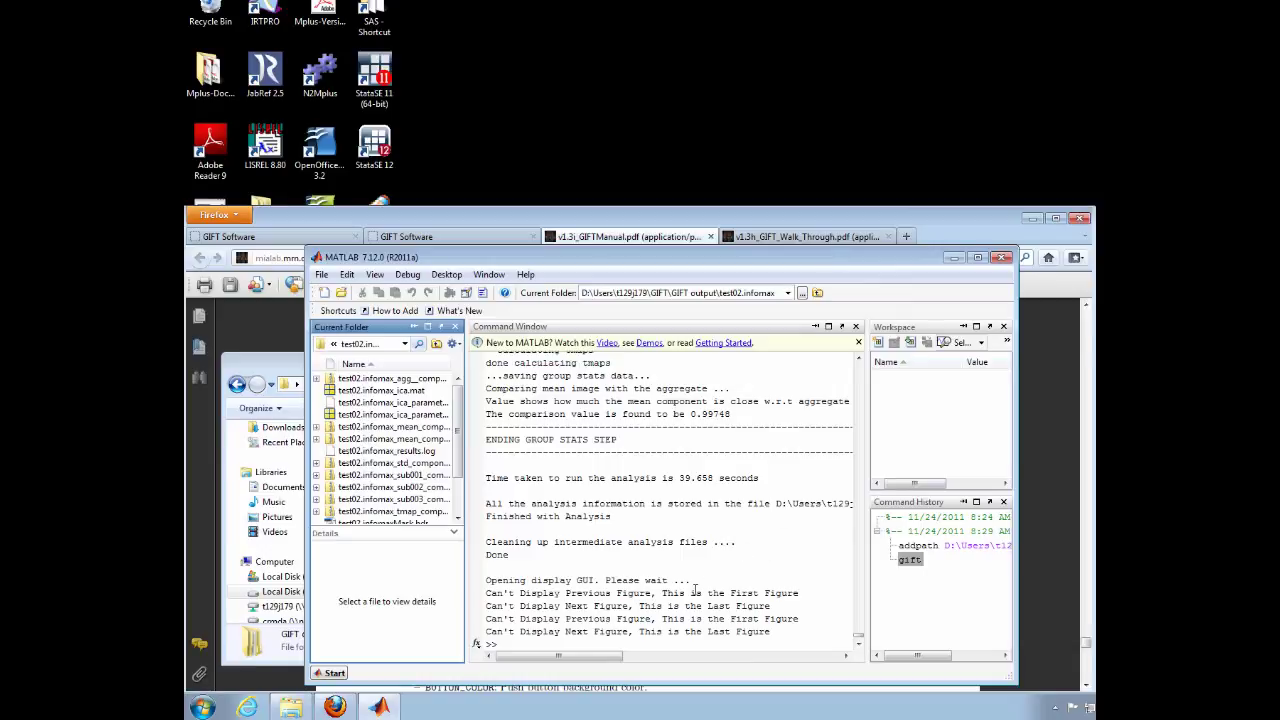
pyautogui.click(597, 638)
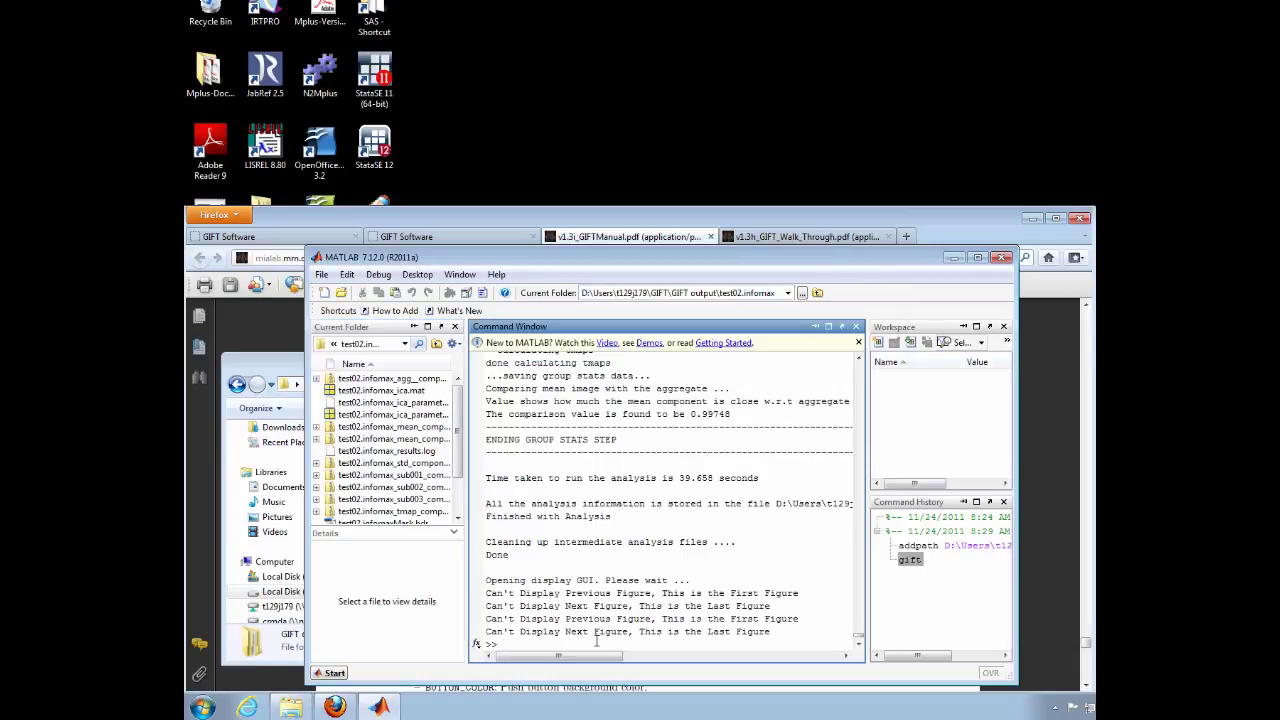